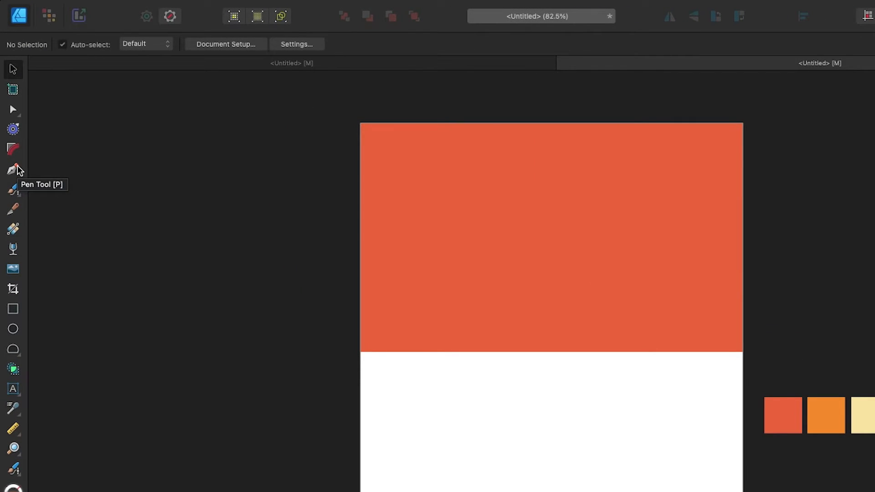
- Draw a closed wavy shape with the Pen tool across the page's full width, overlapping the red rectangle's lower part, and fill it orange F49334
click(14, 170)
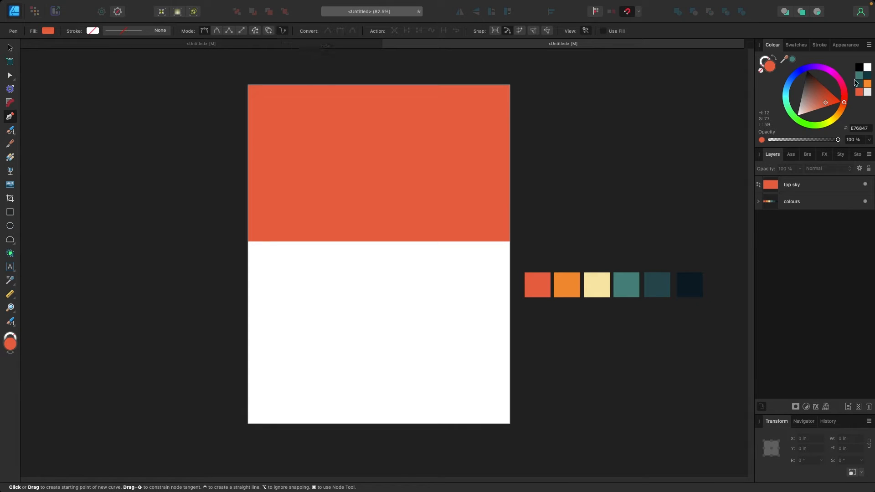
click(867, 85)
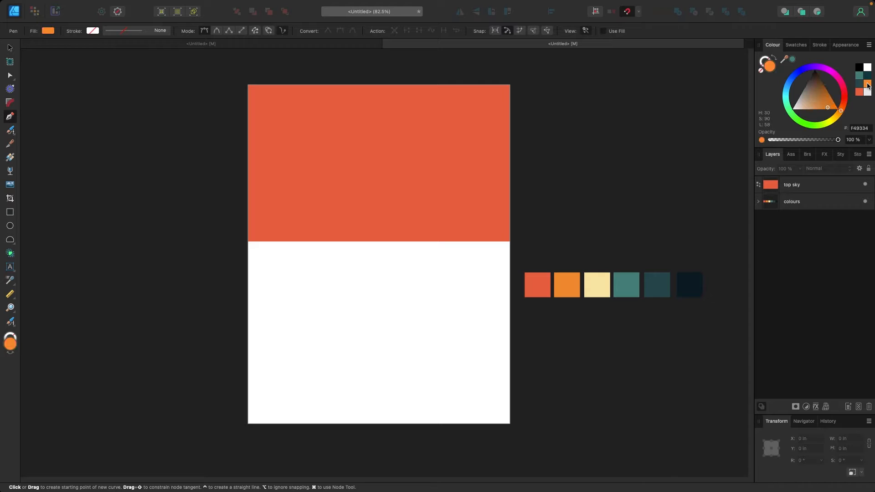
click(248, 232)
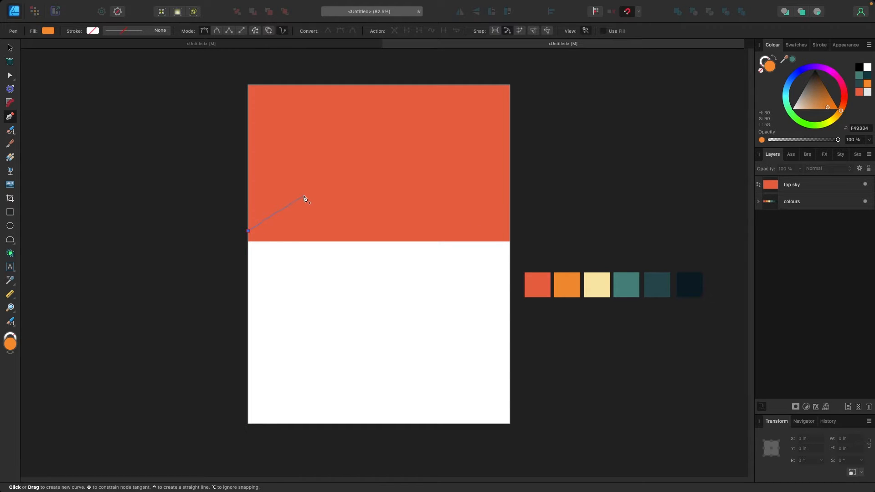
drag(304, 196, 344, 185)
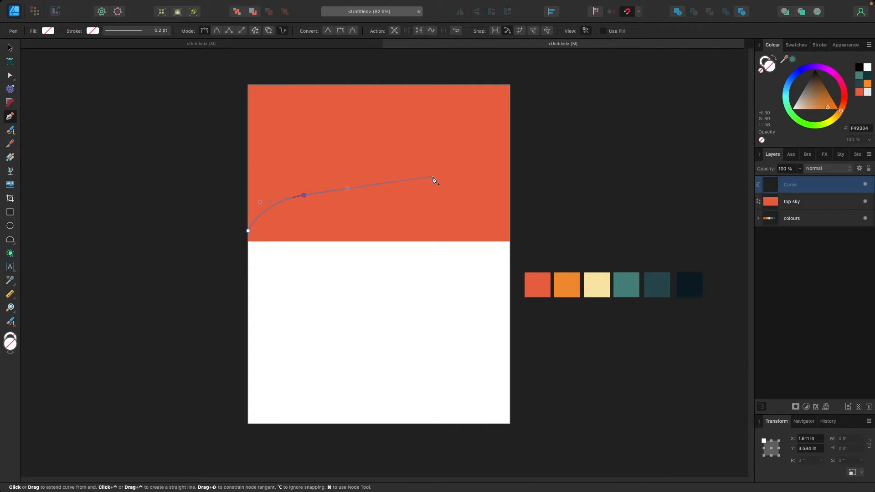
drag(433, 177, 442, 187)
drag(486, 156, 502, 156)
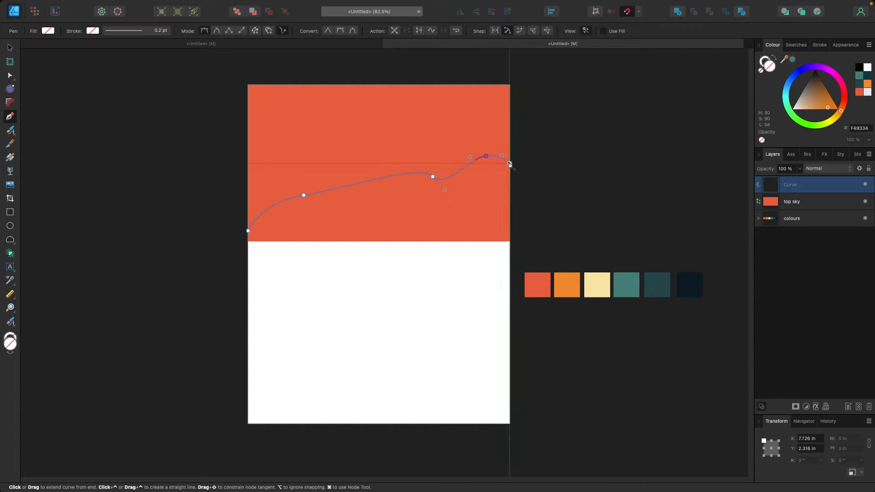
click(510, 163)
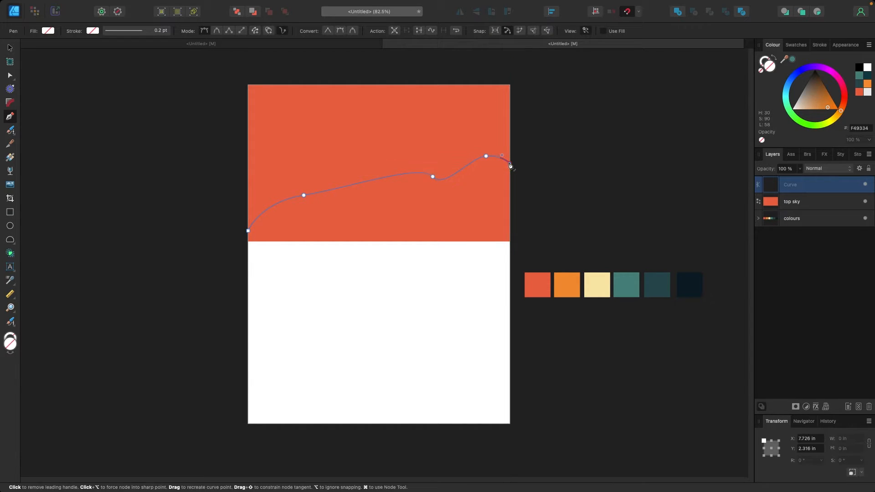
click(509, 264)
click(247, 261)
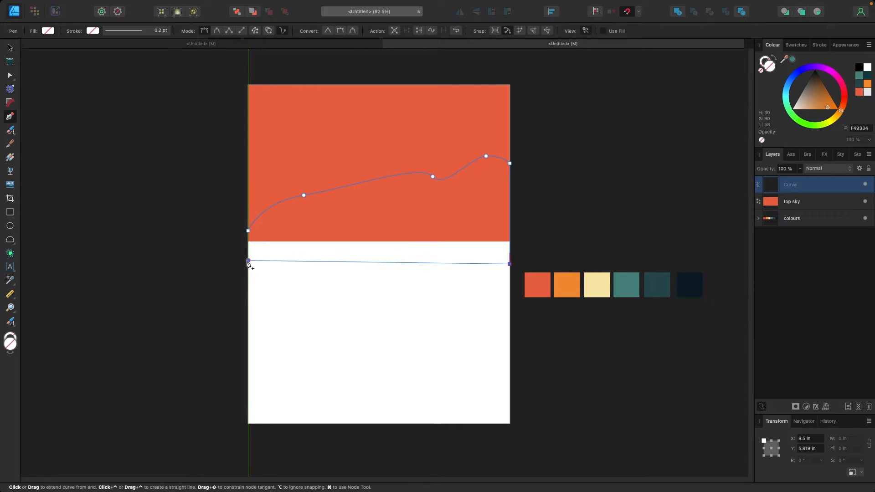
click(248, 231)
click(867, 83)
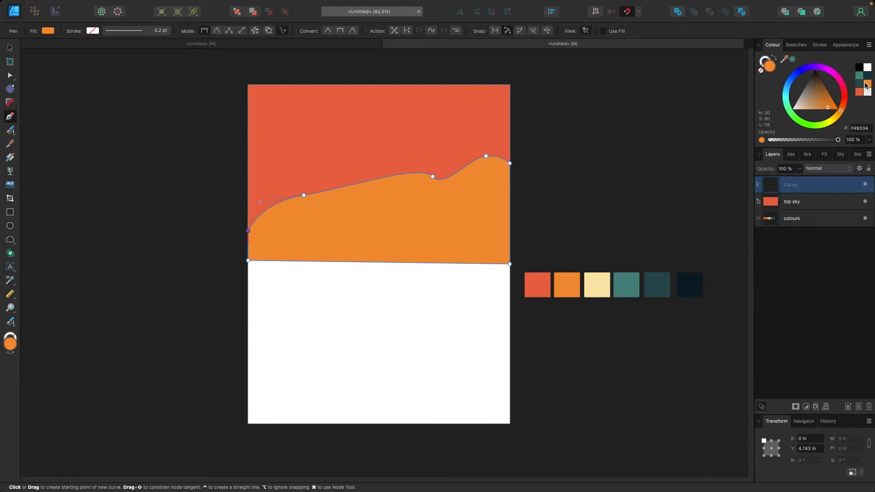
- Rename the orange curve's layer as "bottom sky" and deselect it
click(10, 47)
click(115, 91)
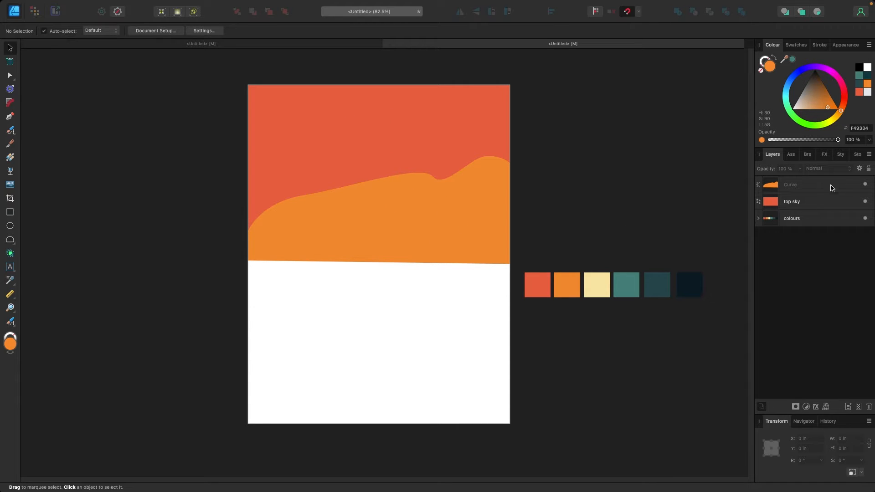
double_click(792, 185)
text(bottom sky)
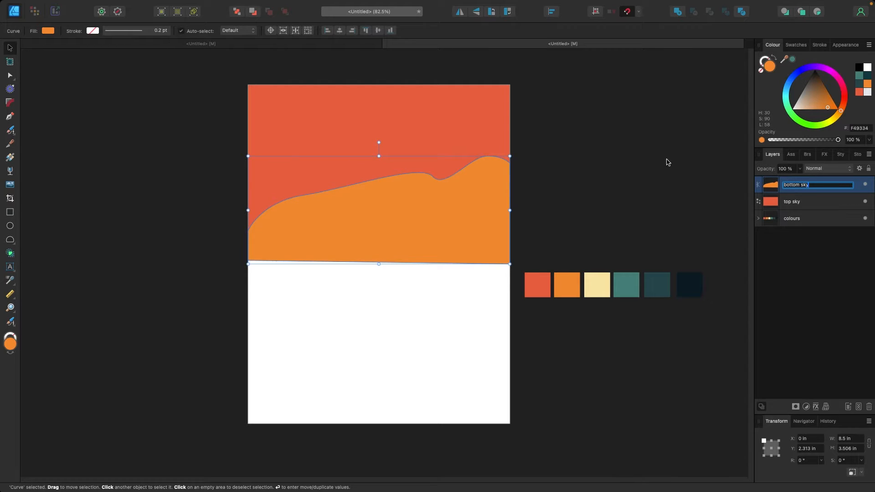
click(652, 162)
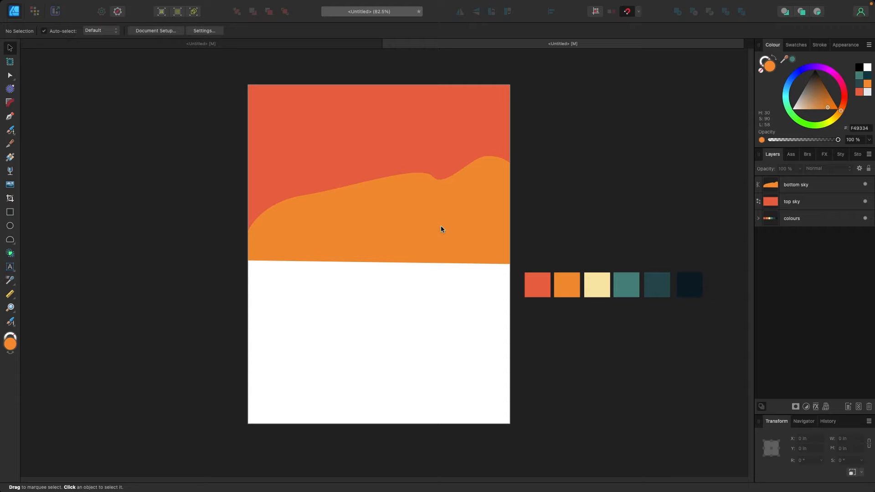
- Draw the mountain's jagged left slope with straight Pen tool segments, from the page's left edge below the orange shape up to a central peak
click(662, 292)
key(Escape)
click(11, 118)
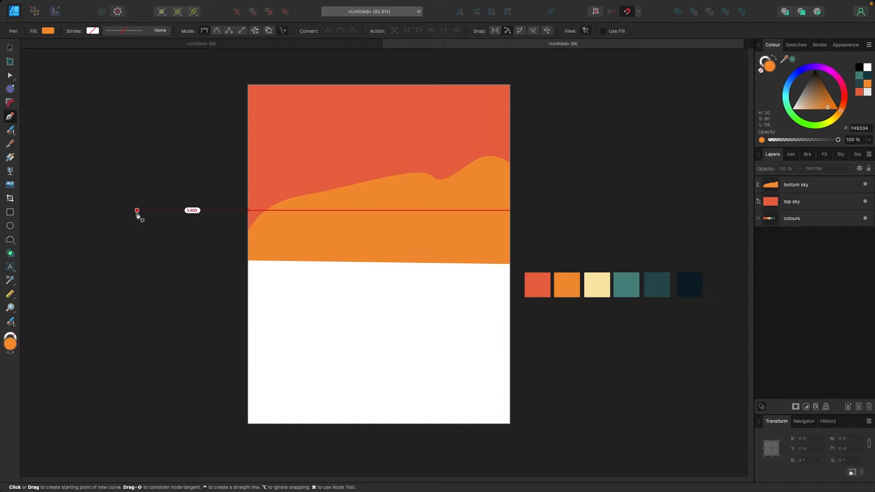
click(283, 32)
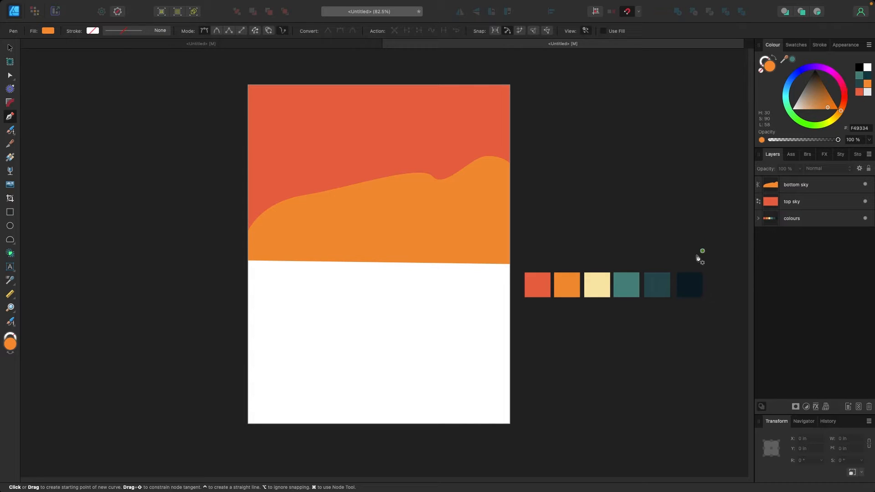
click(863, 85)
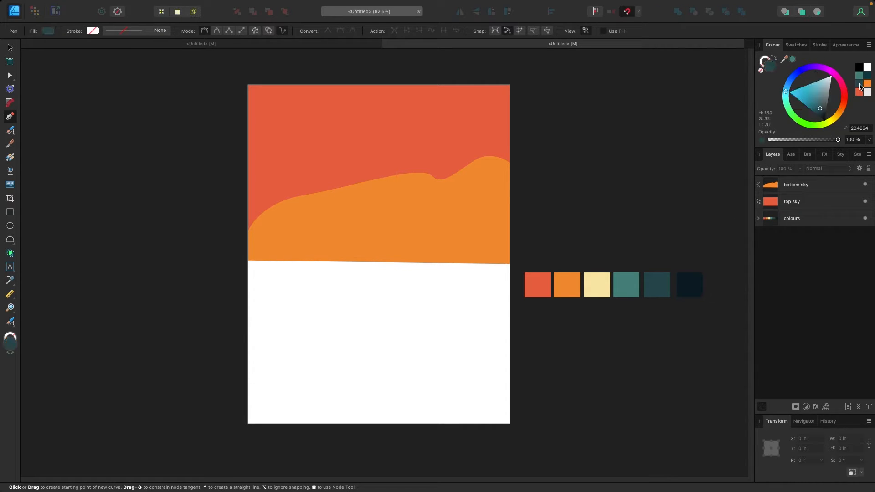
click(249, 268)
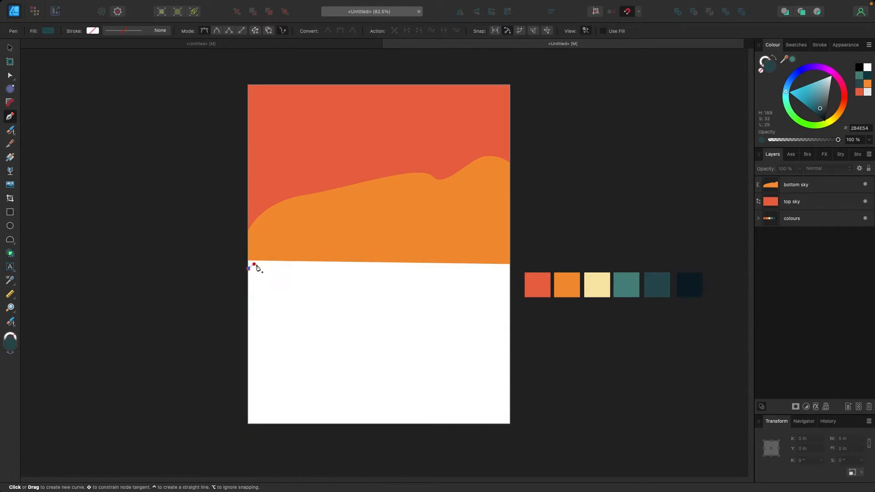
click(291, 227)
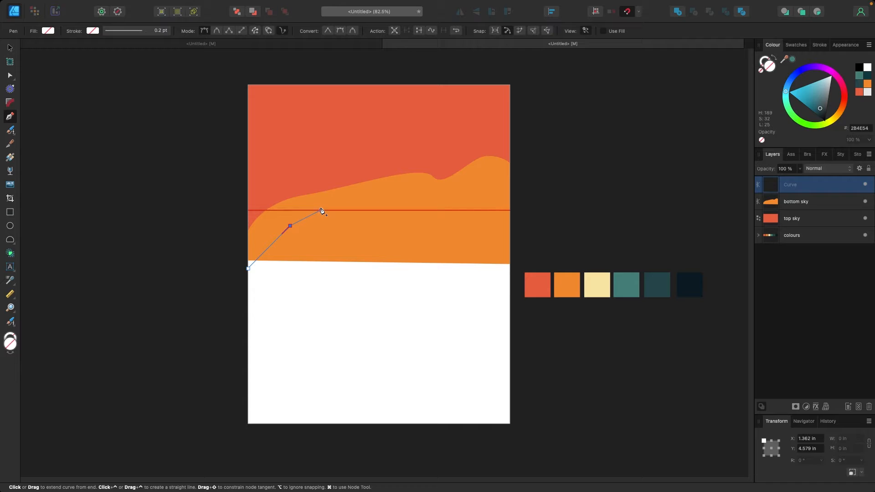
click(322, 210)
click(339, 192)
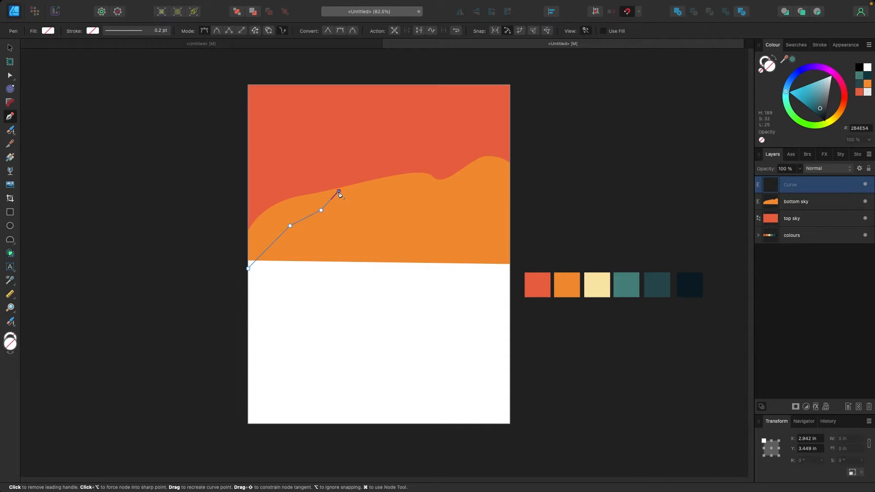
click(357, 163)
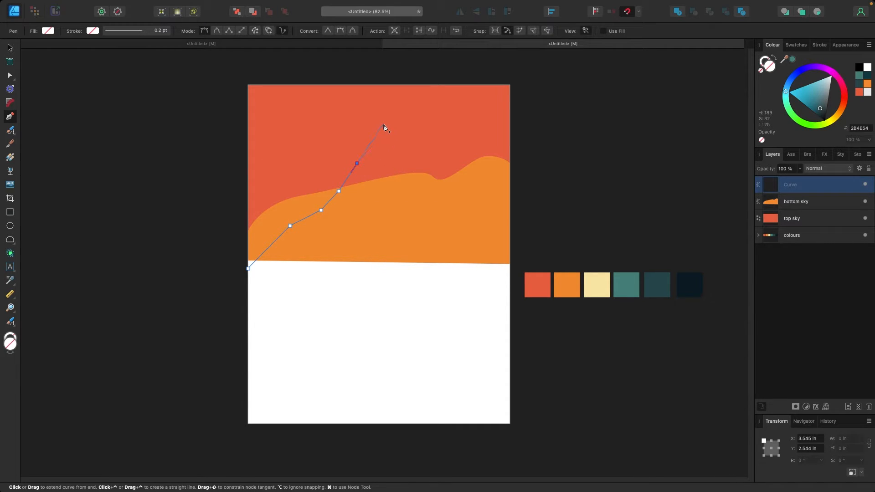
click(380, 142)
- Continue the mountain outline down a jagged right slope from the peak to the page's right edge
click(422, 173)
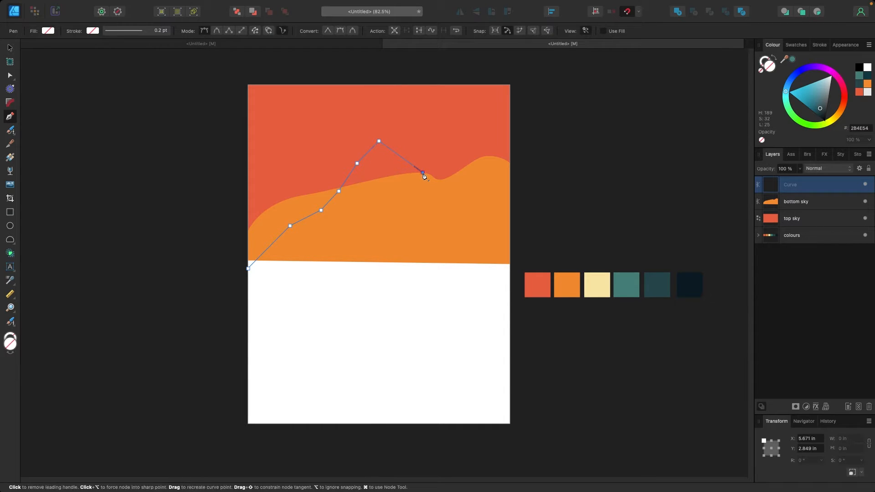
click(444, 198)
click(463, 210)
click(476, 229)
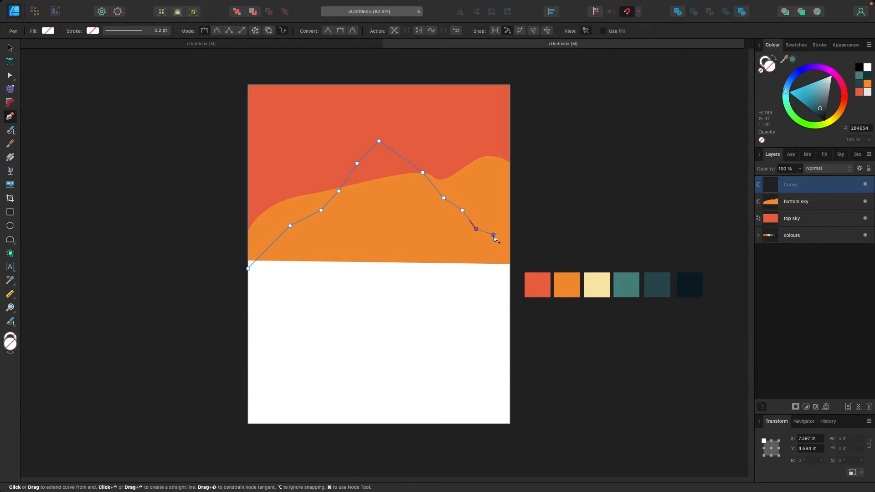
click(493, 235)
click(509, 241)
- Close the mountain outline with a straight base below the orange shape and fill it dark teal 2B4E54
click(509, 285)
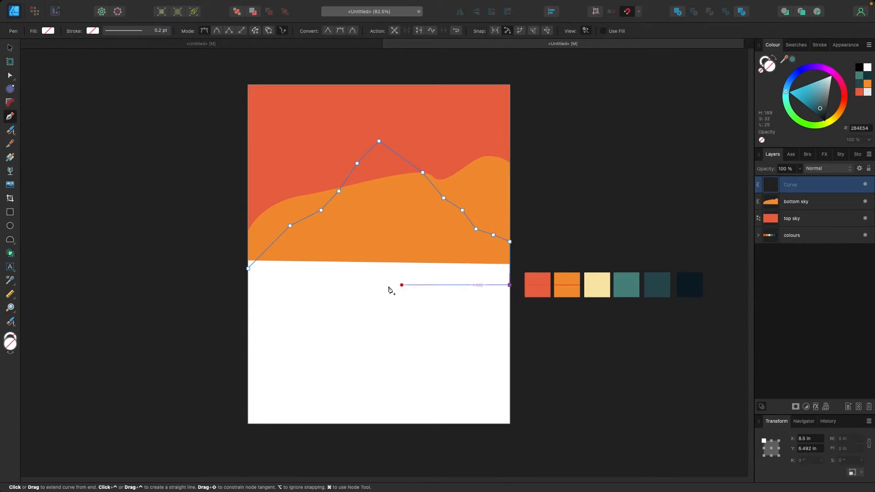
click(248, 285)
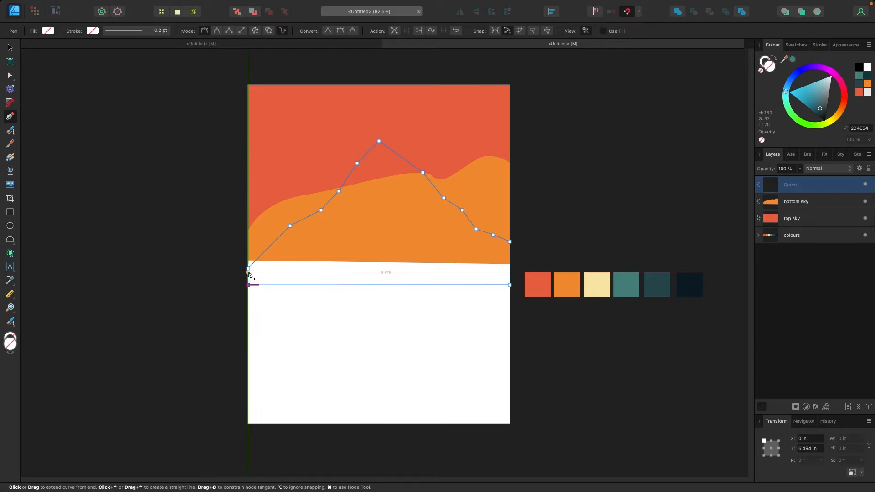
click(248, 269)
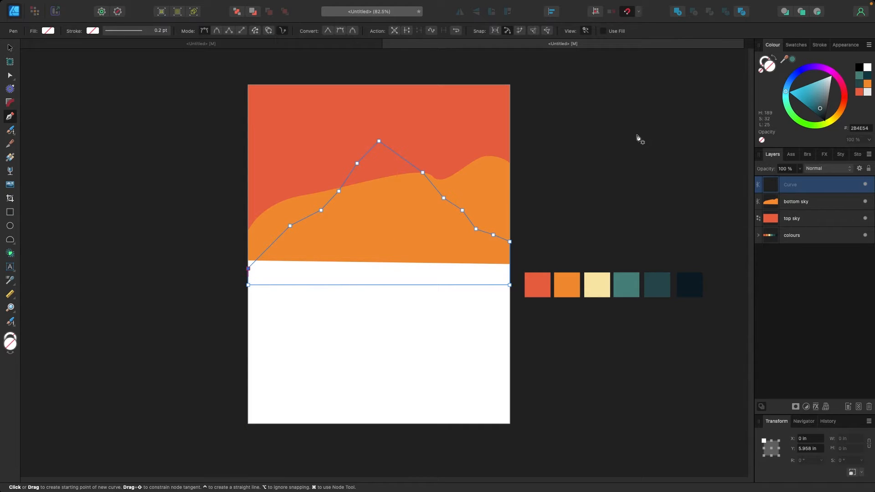
click(859, 86)
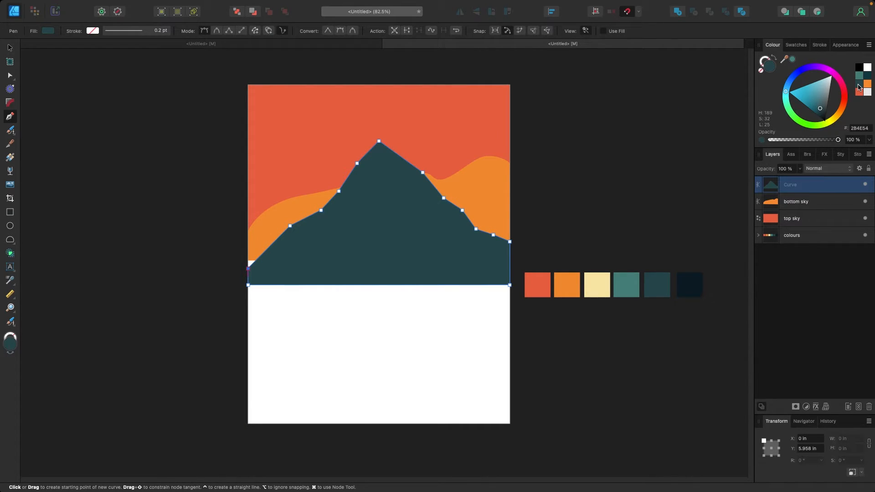
- Stretch the mountain to about 5.1 in tall at full page width and move it up to cover the white gap under the sky
click(10, 49)
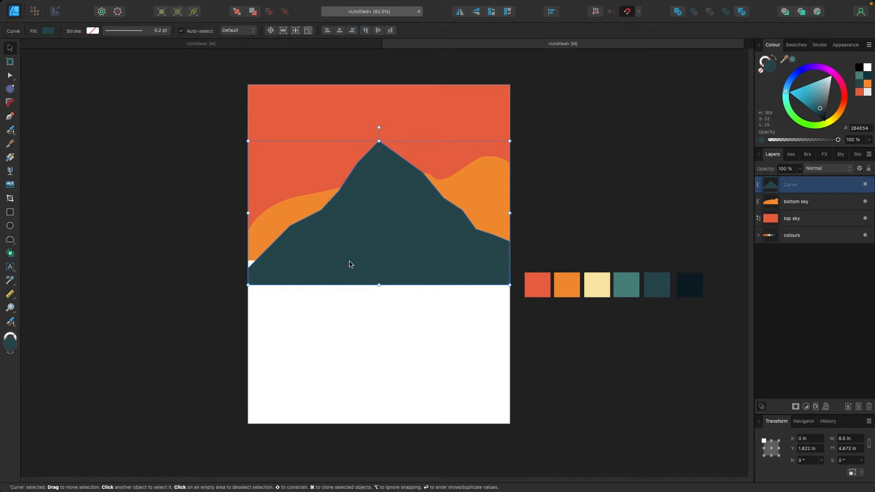
drag(350, 265, 377, 268)
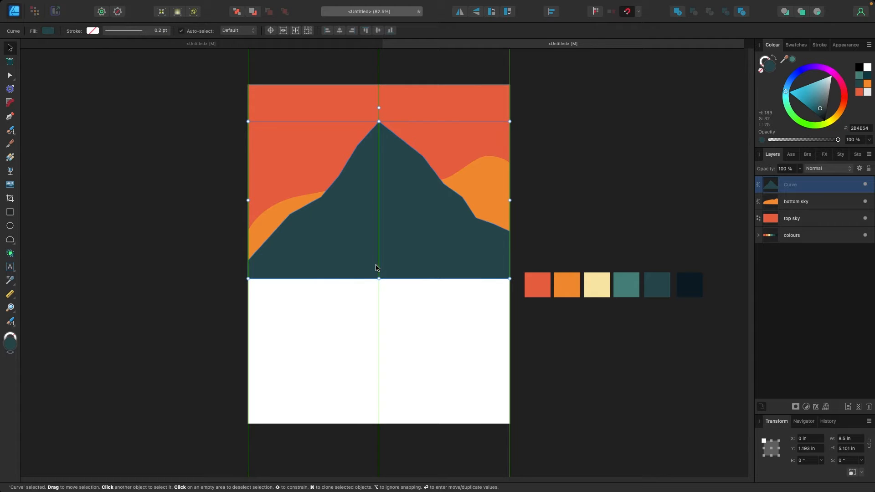
click(581, 236)
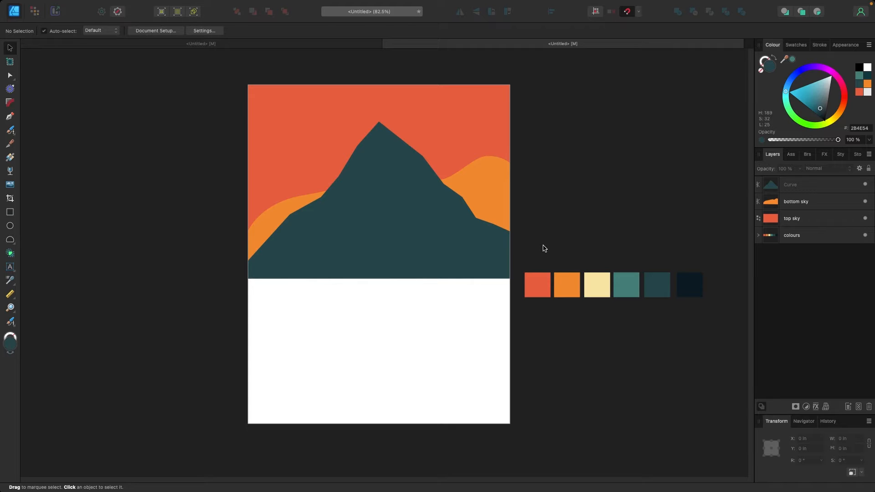
- Rename the dark teal curve's layer as "mountain"
double_click(808, 185)
text(mountain)
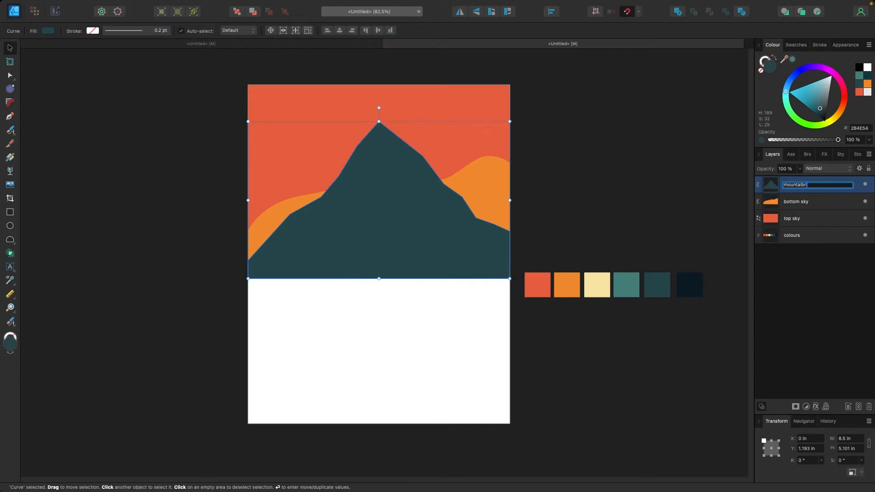
click(794, 247)
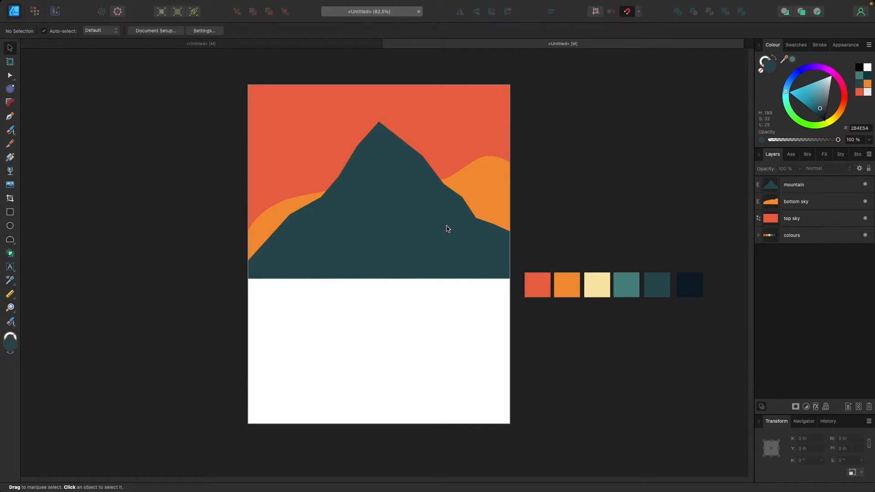
- Add a new layer named "shadow", nest it inside the mountain layer, and expand the mountain layer
click(805, 186)
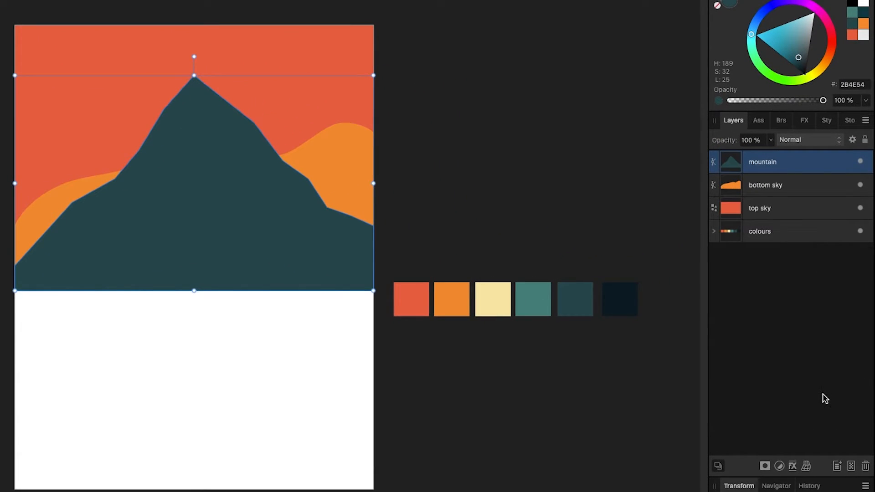
click(837, 468)
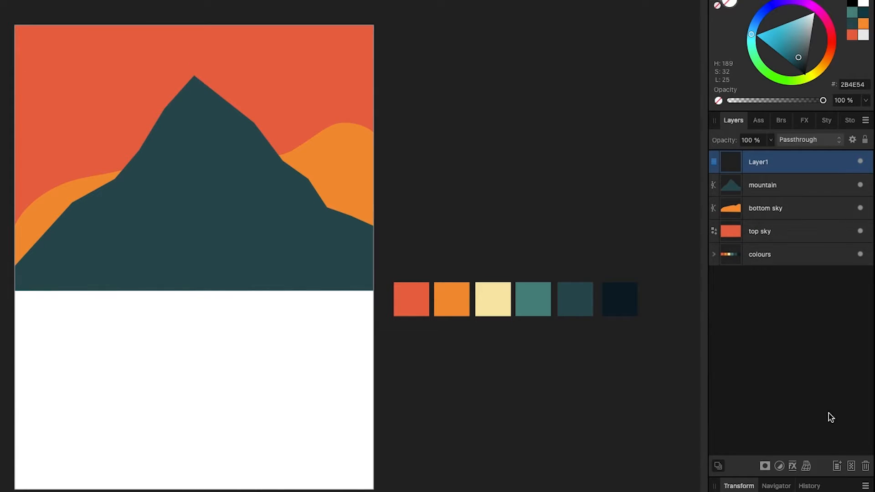
double_click(768, 163)
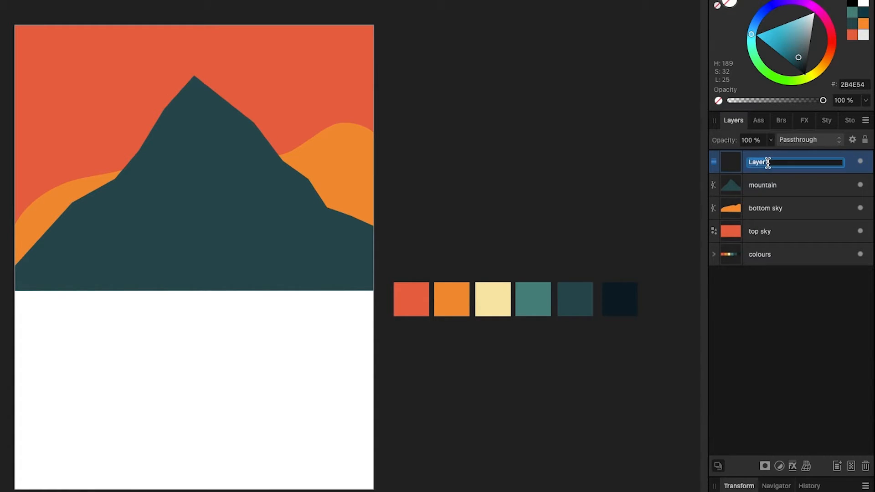
text(shadow)
key(Return)
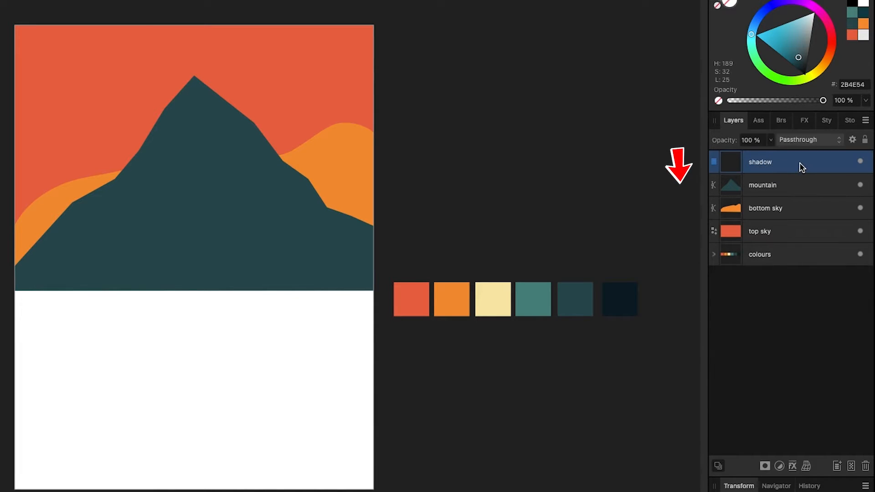
drag(802, 167, 802, 191)
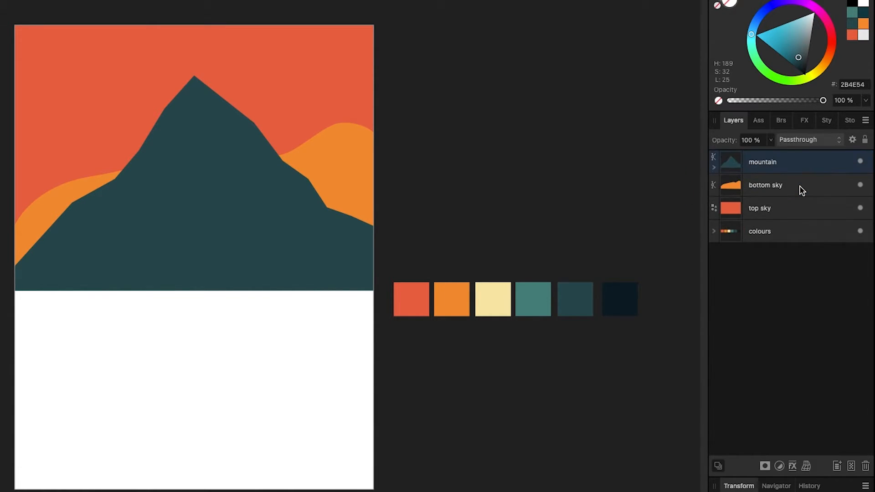
click(714, 168)
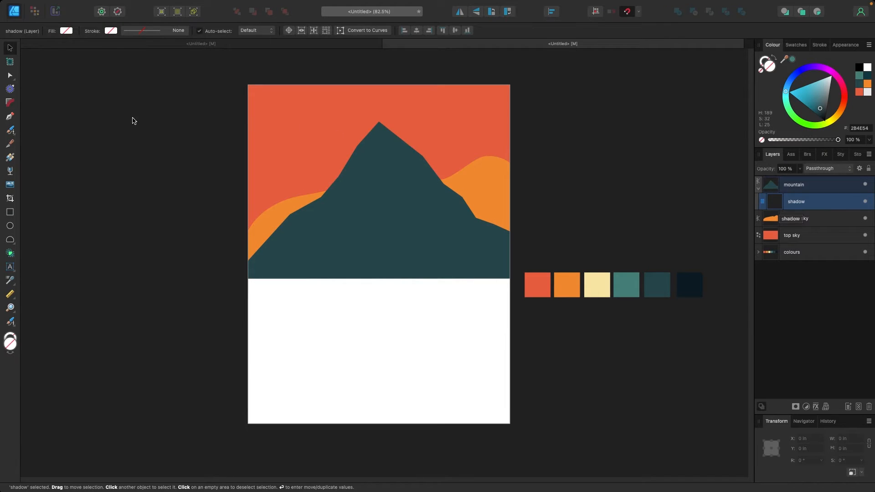
- With the Pen tool, draw a jagged shadow edge from the mountain's peak down to its lower-right corner
key(p)
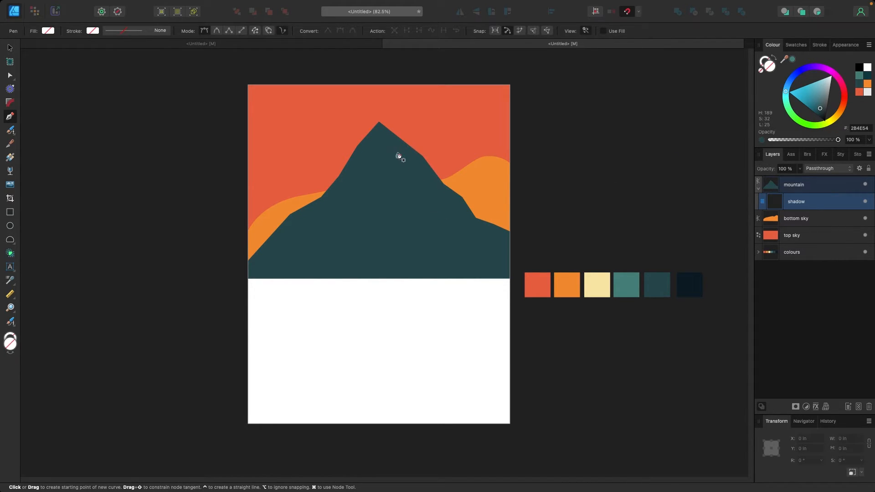
click(379, 121)
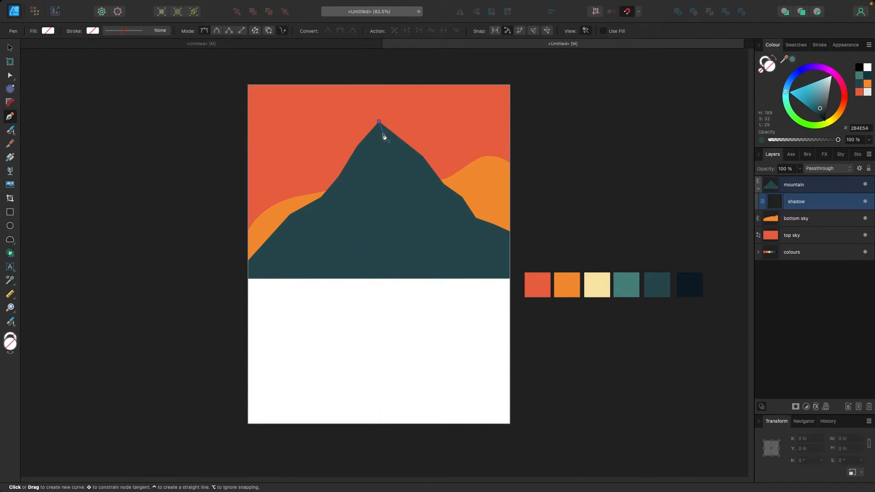
click(384, 133)
click(386, 144)
click(397, 156)
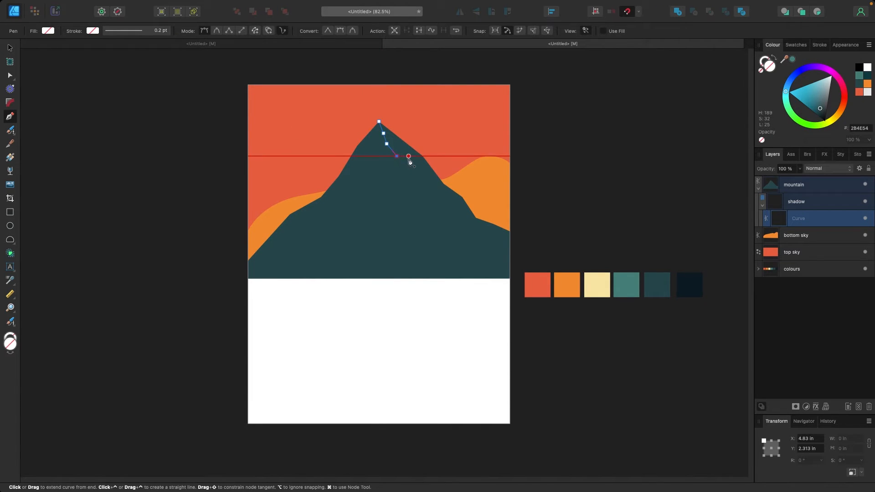
click(409, 156)
click(412, 173)
click(421, 182)
click(424, 194)
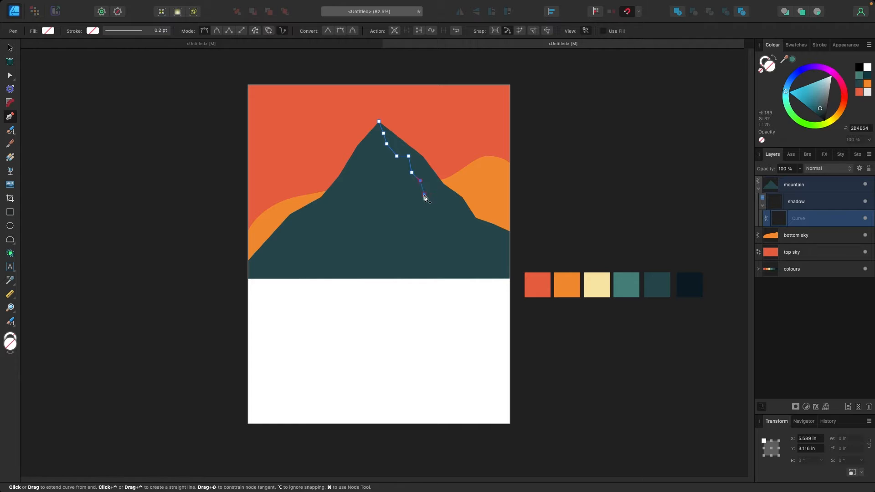
click(440, 210)
click(438, 223)
click(450, 233)
click(475, 246)
click(481, 254)
click(495, 267)
click(510, 278)
- Close the shadow outline beyond the mountain's right slope back to the peak and fill it dark teal 003E49
click(510, 218)
click(491, 200)
click(477, 163)
click(452, 156)
click(432, 135)
drag(402, 121, 390, 108)
click(379, 122)
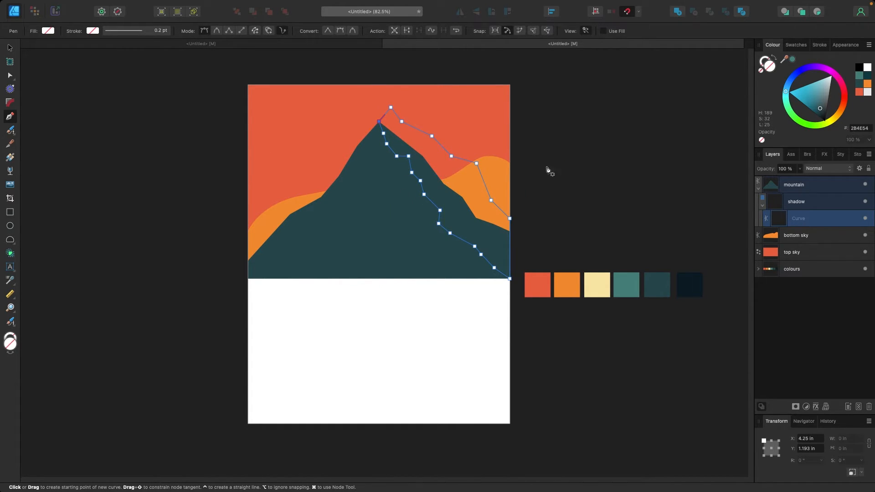
click(867, 77)
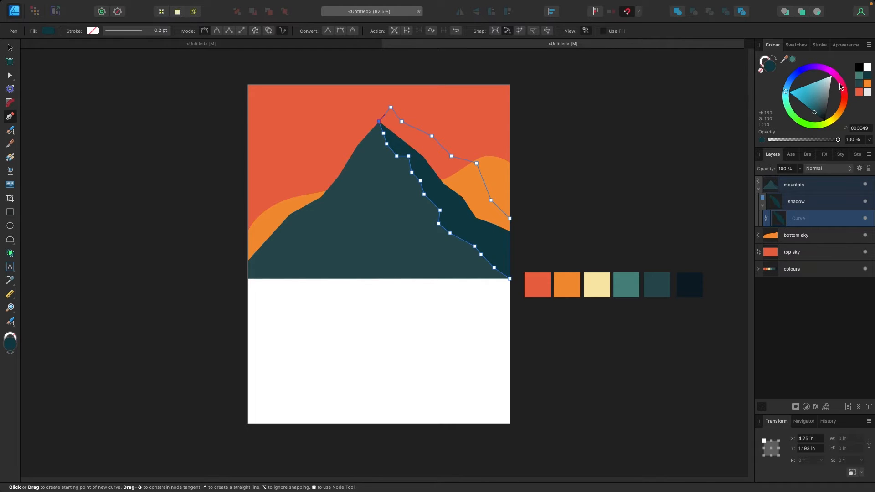
click(11, 49)
click(124, 124)
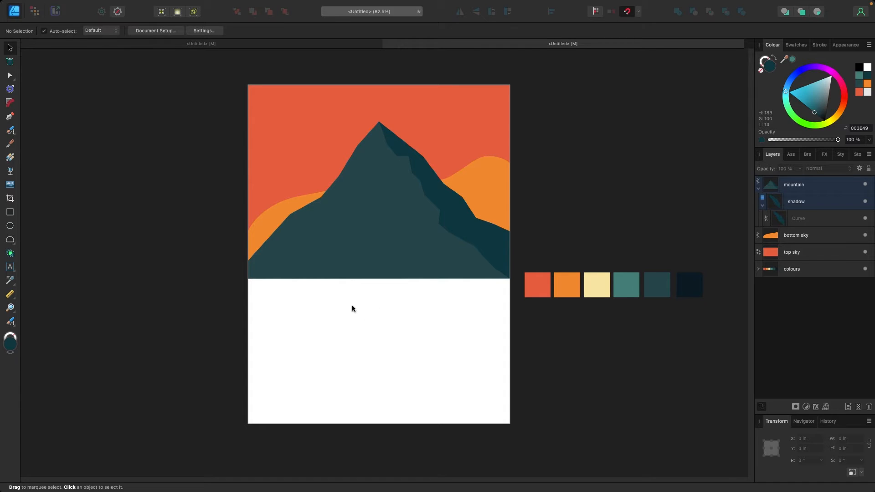
- Draw an 8.5 by about 4.7 in rectangle over the white area, fill it teal 4E8882, and place it atop the layer stack
click(11, 214)
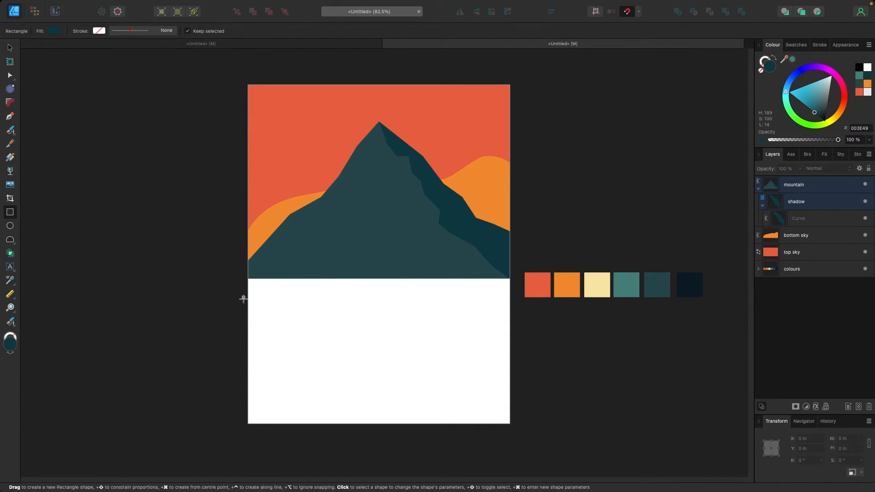
drag(248, 278, 509, 424)
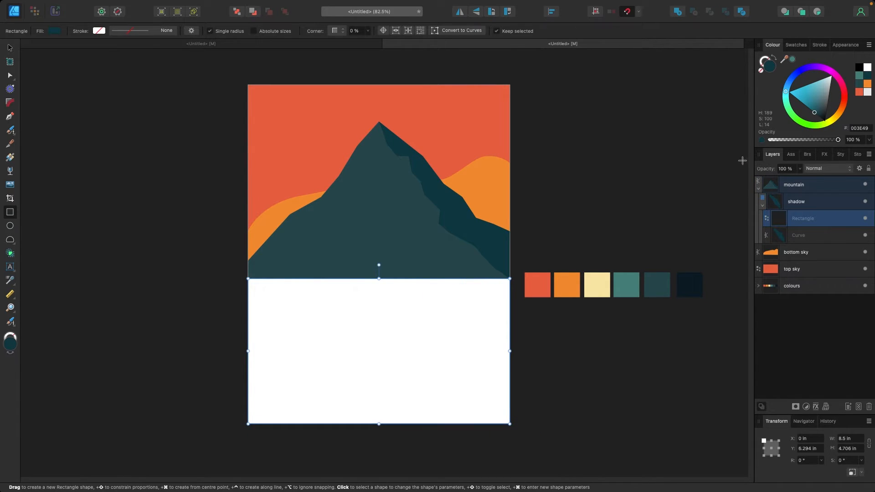
click(858, 76)
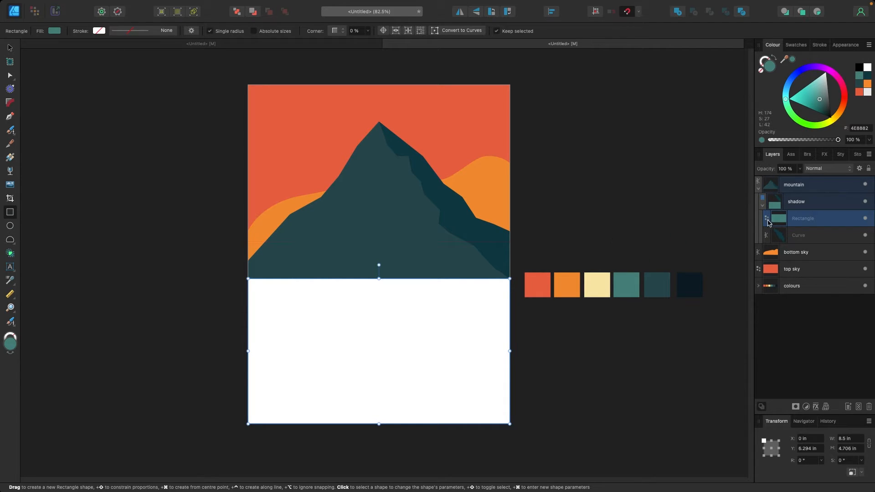
drag(770, 220, 772, 180)
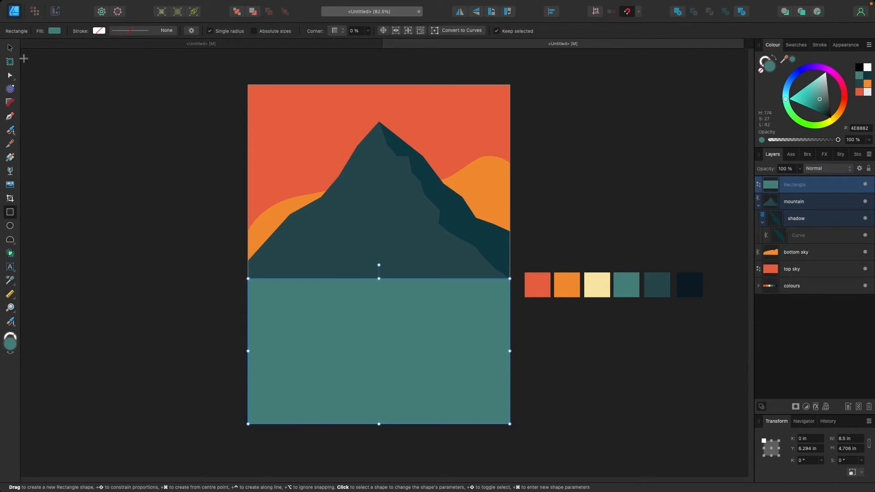
click(10, 47)
click(111, 123)
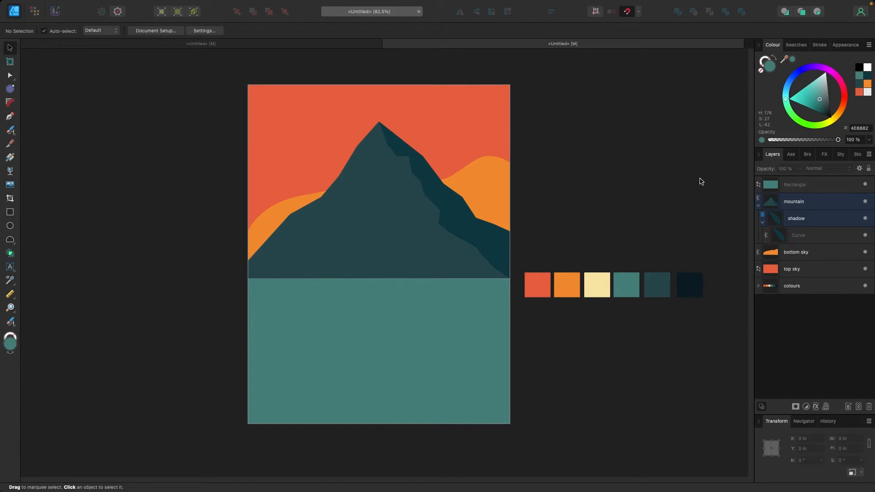
- Rename the teal rectangle's layer as "water" and move the mountain layer above it
double_click(807, 185)
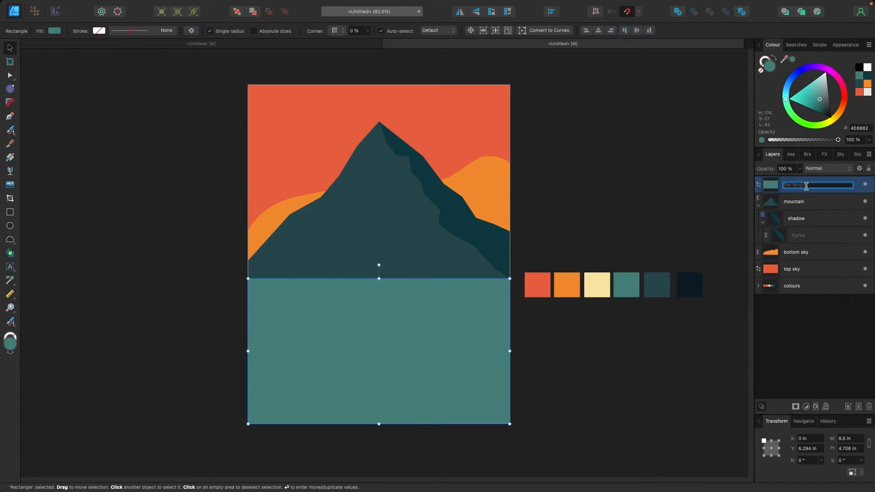
text(water)
click(679, 203)
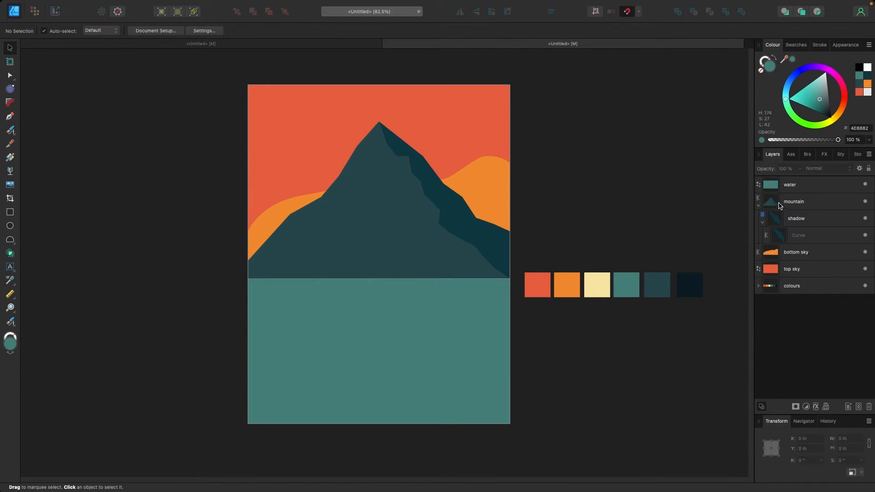
drag(779, 206, 777, 179)
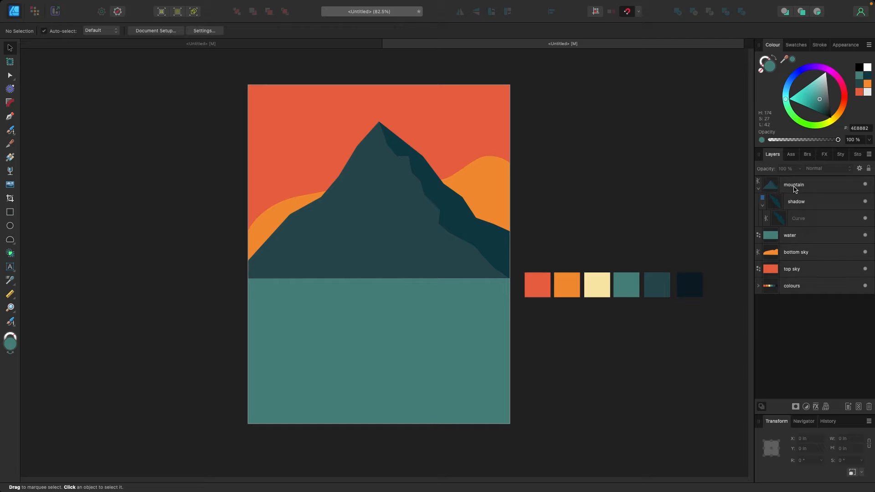
- Duplicate the mountain layer and delete the shadow layer nested in the lower copy
click(794, 189)
click(759, 189)
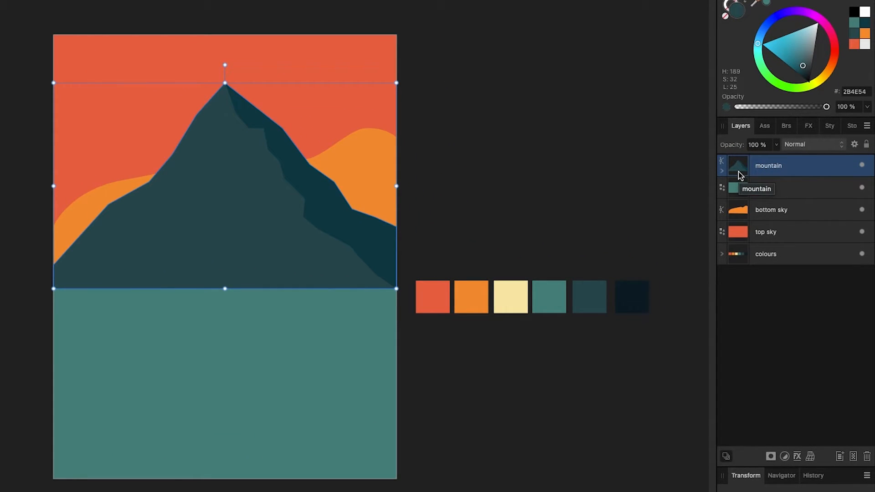
key(super+j)
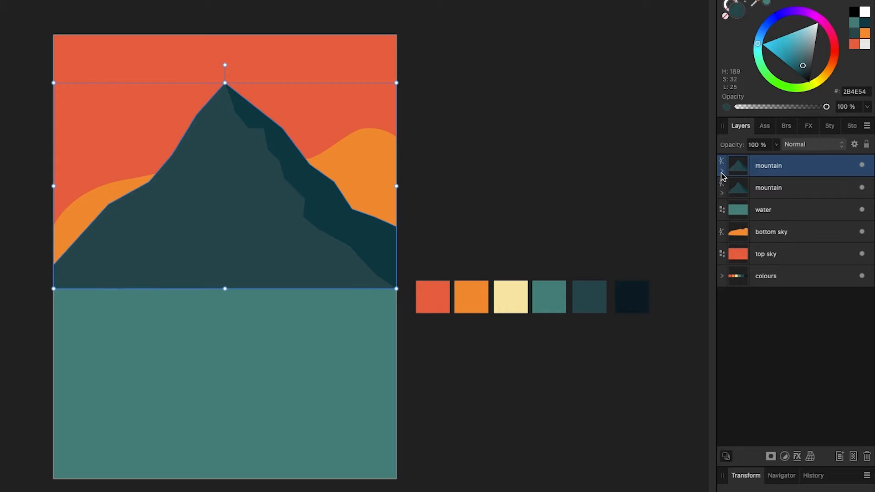
click(724, 190)
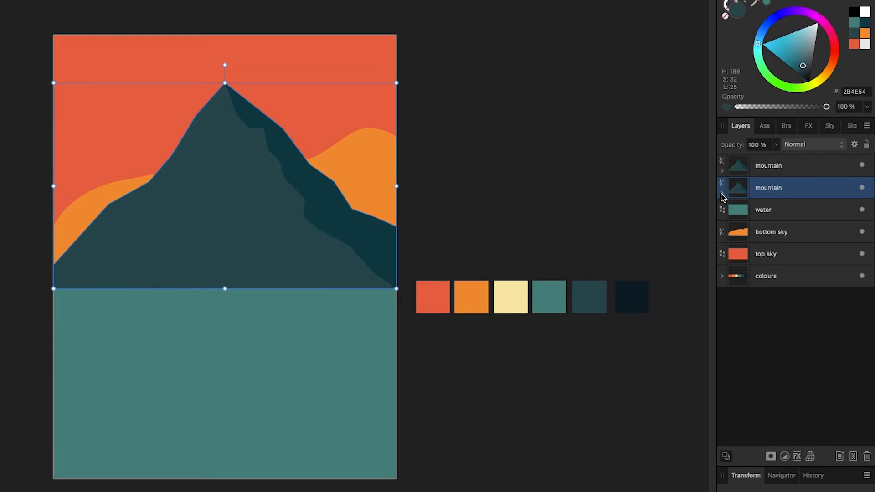
click(722, 194)
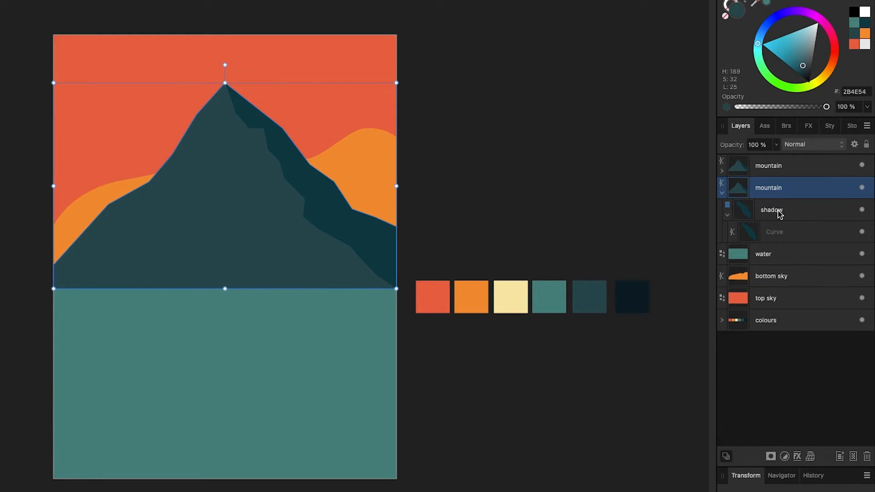
click(750, 218)
key(Delete)
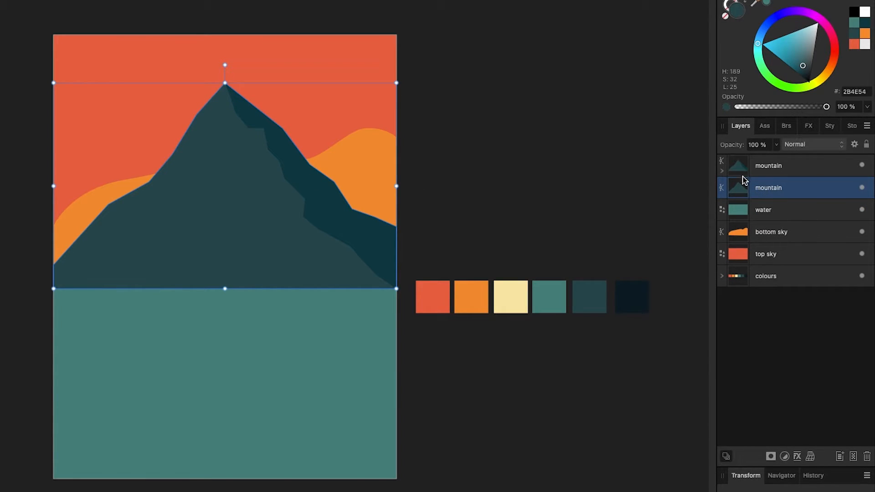
- Rename the lower mountain copy as "mountain reflection"
double_click(781, 190)
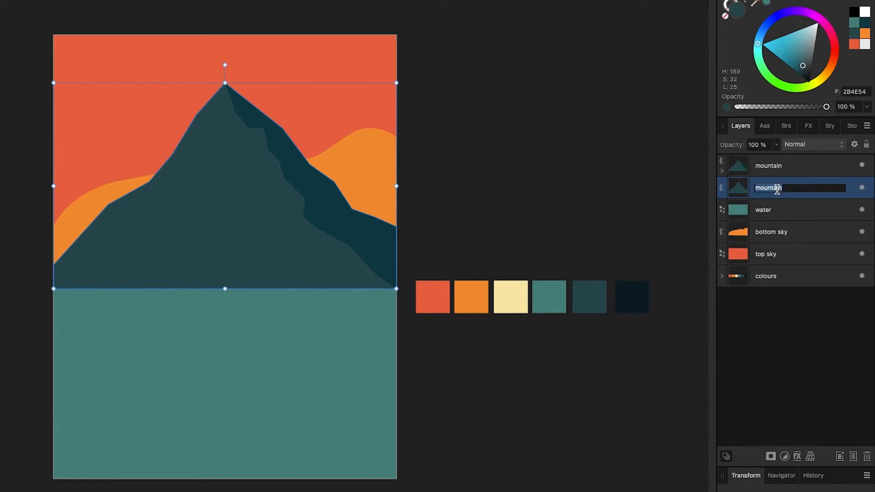
text(bc)
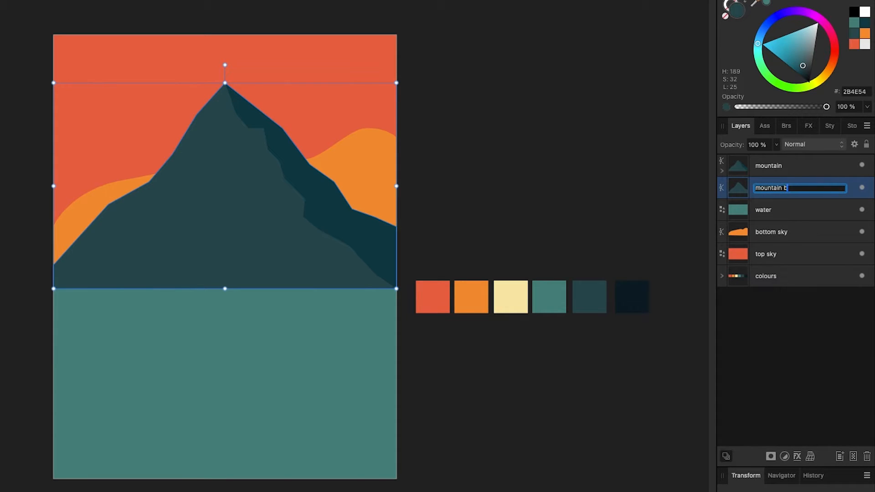
text(flection)
click(705, 162)
- Flip the mountain reflection vertically and move it down so its straight edge meets the mountain's base
click(739, 192)
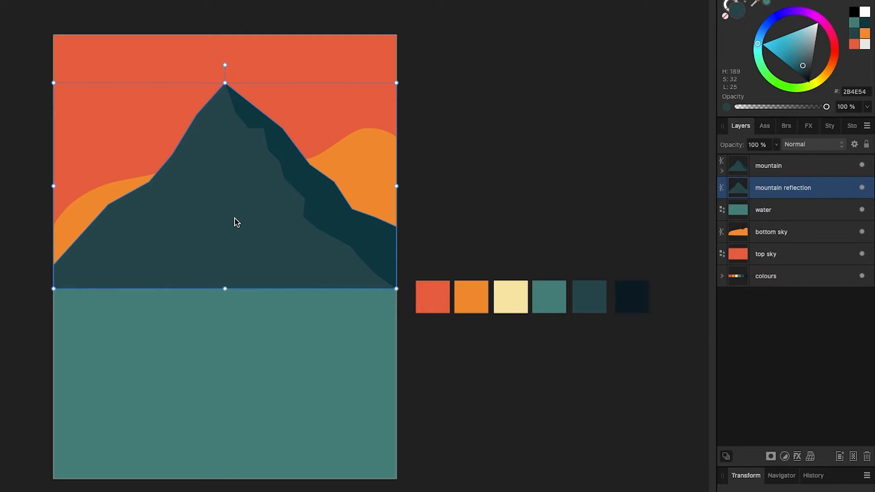
right_click(233, 179)
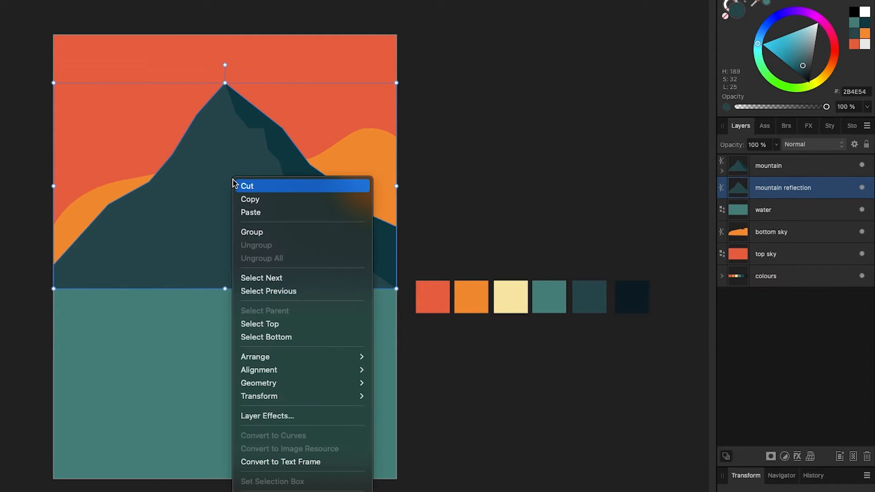
mouse_move(286, 399)
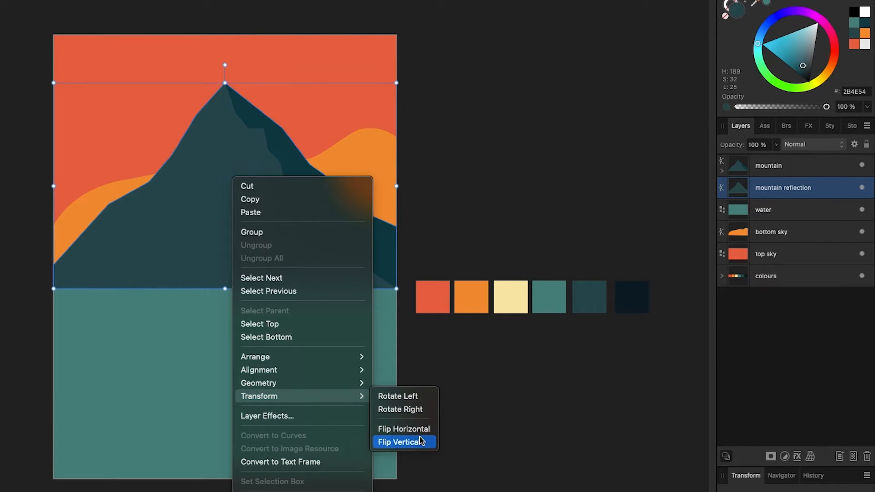
click(401, 443)
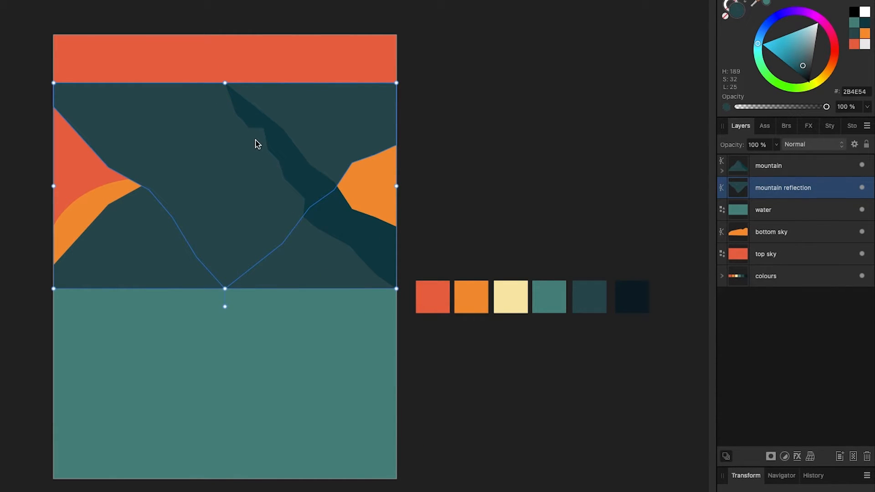
drag(256, 145, 248, 344)
click(423, 177)
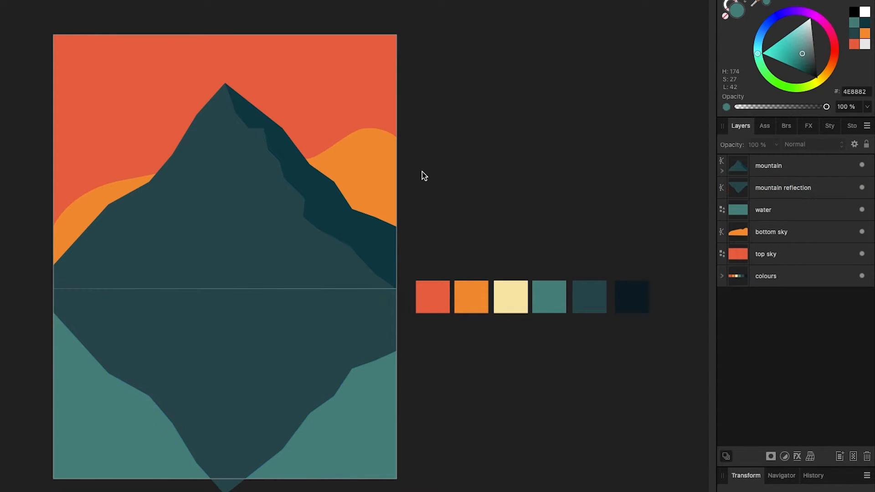
- Reduce the mountain reflection layer's opacity to 25%
click(286, 404)
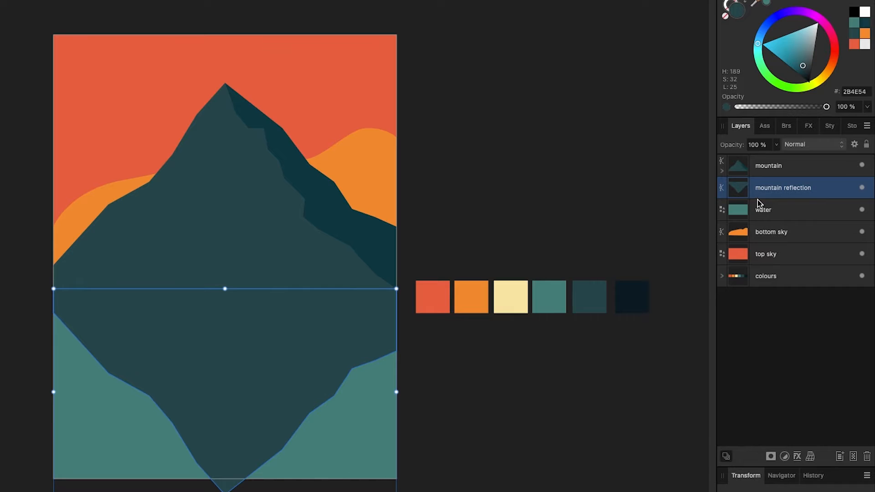
click(777, 145)
drag(775, 158, 701, 169)
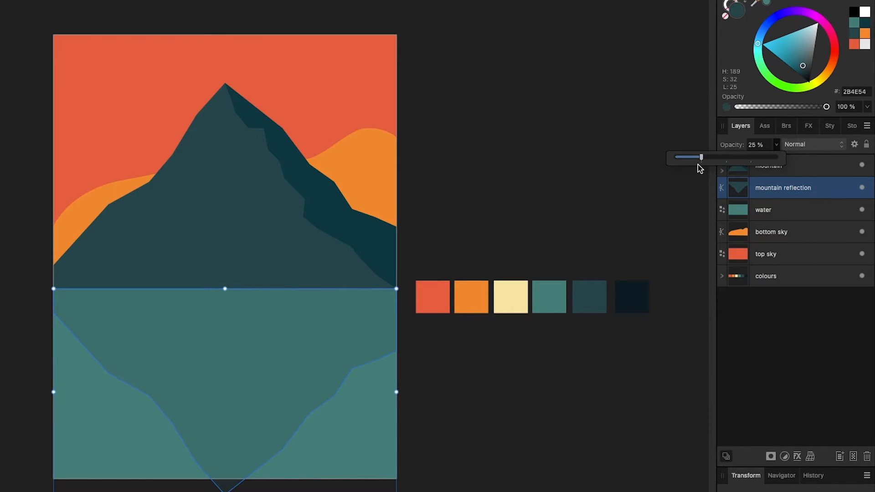
key(Escape)
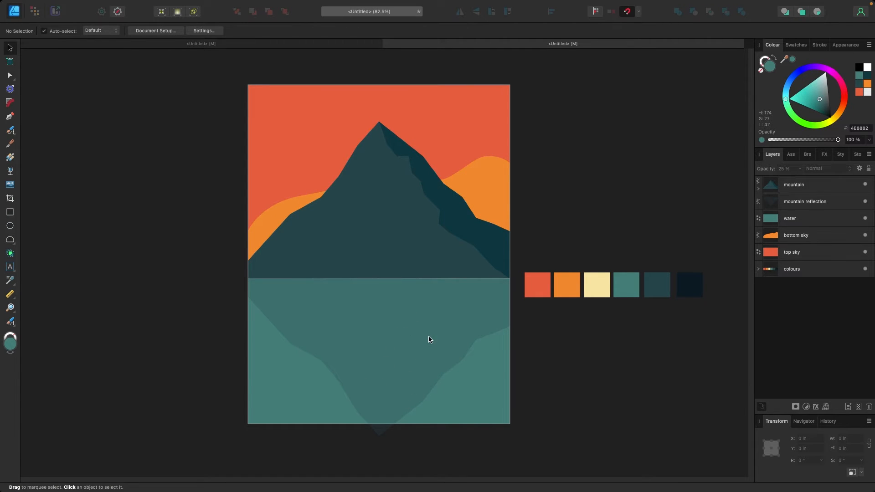
- Apply a linear transparency gradient to the mountain reflection, fading it downward from below the waterline to near its tip
click(391, 339)
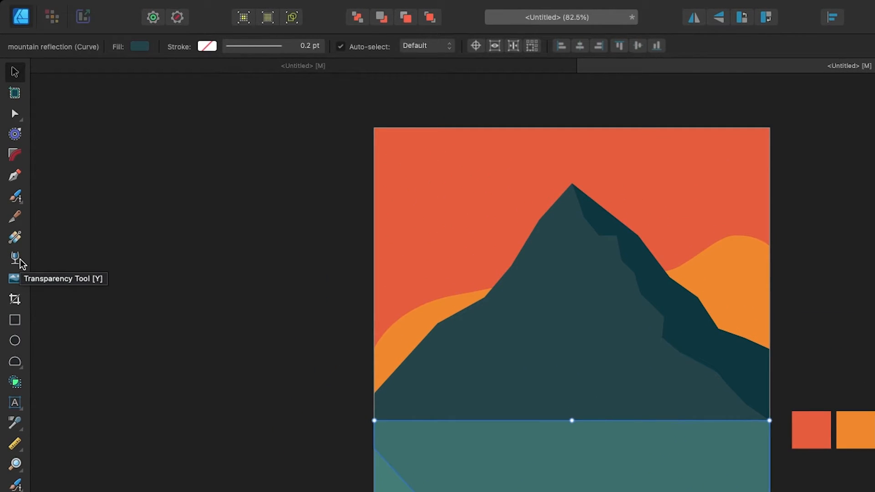
click(21, 261)
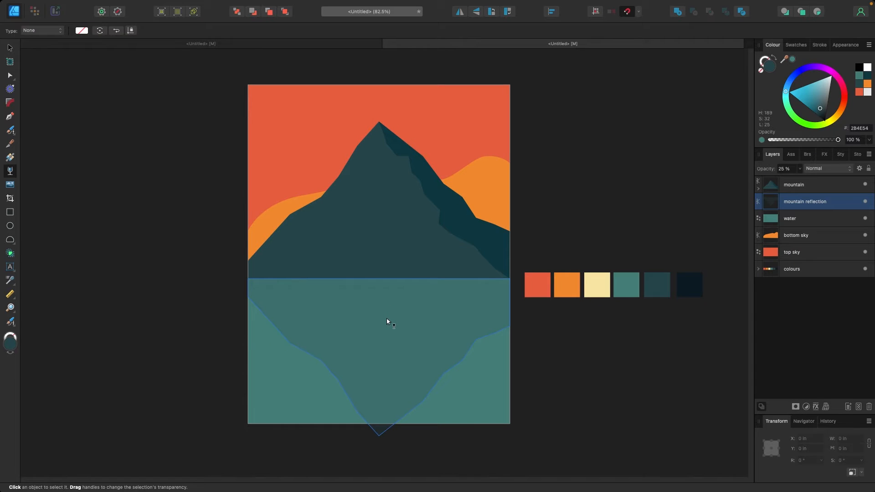
drag(387, 308, 385, 405)
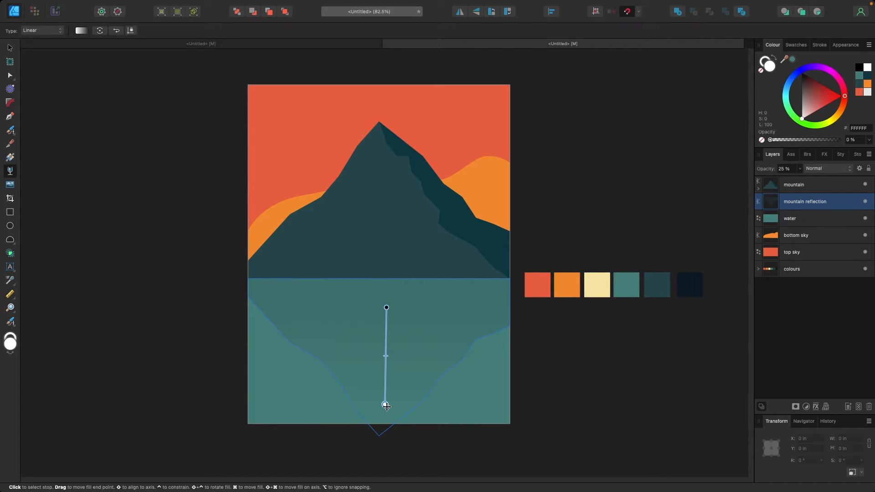
click(10, 47)
click(147, 160)
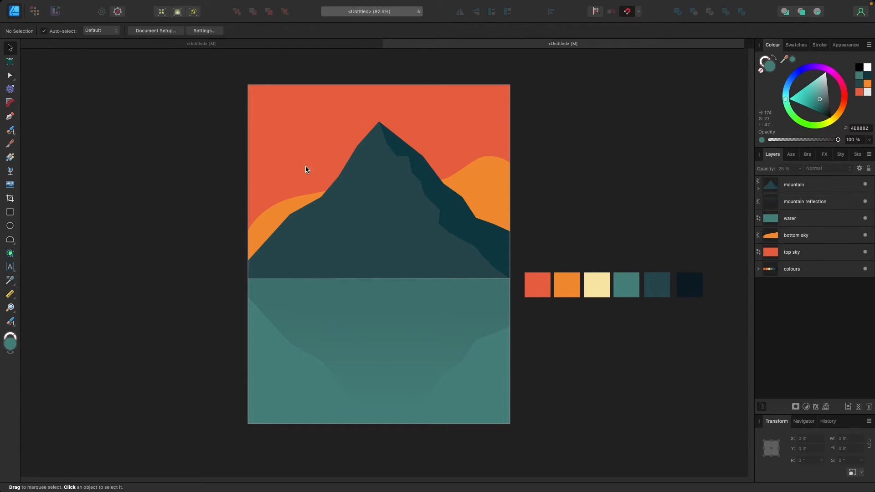
- Draw a circle about 5 in wide over the mountain and centre it horizontally on the page
click(10, 227)
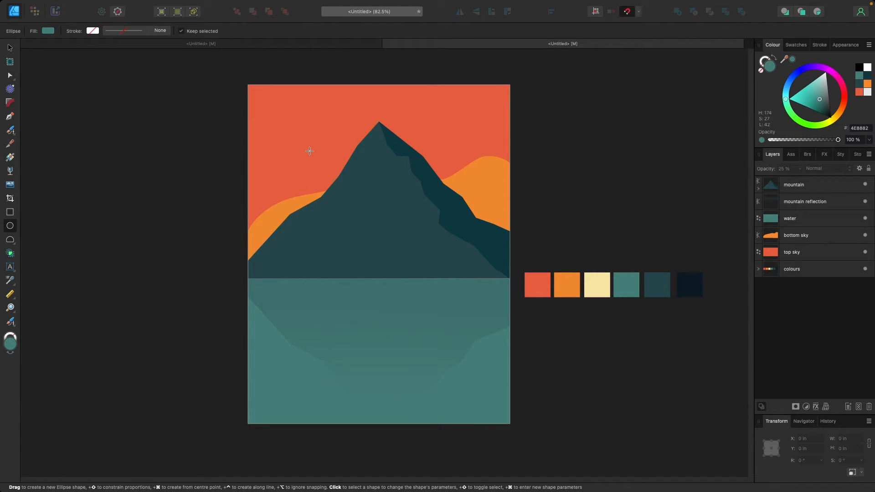
drag(297, 140, 450, 293)
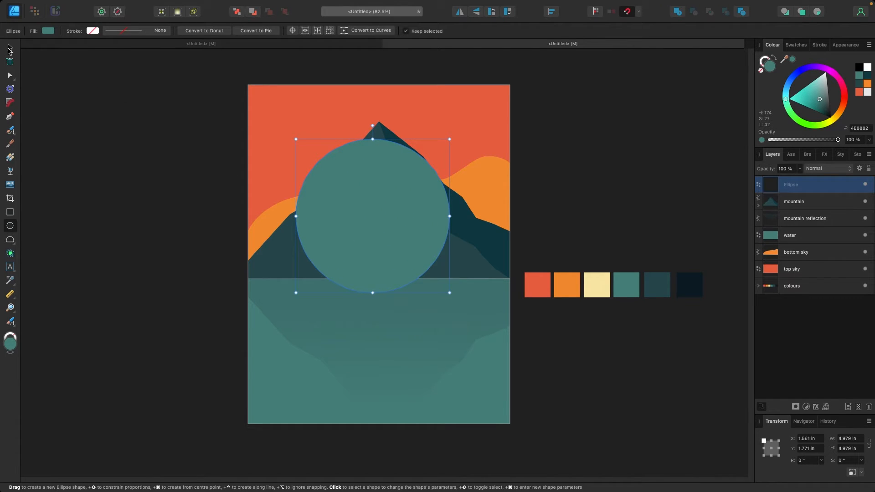
click(10, 48)
drag(413, 227, 419, 250)
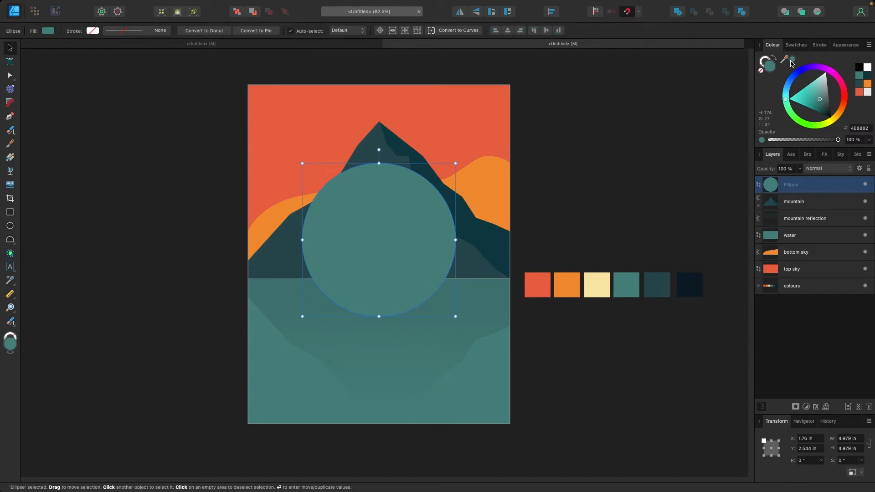
- Fill the circle with the pale yellow sampled from the palette swatches and move it up slightly
drag(792, 63, 597, 284)
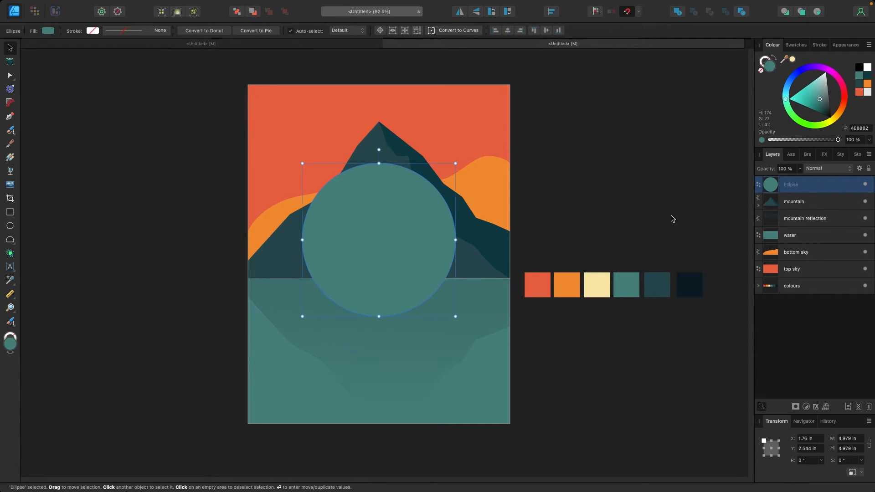
click(793, 59)
drag(379, 254, 383, 231)
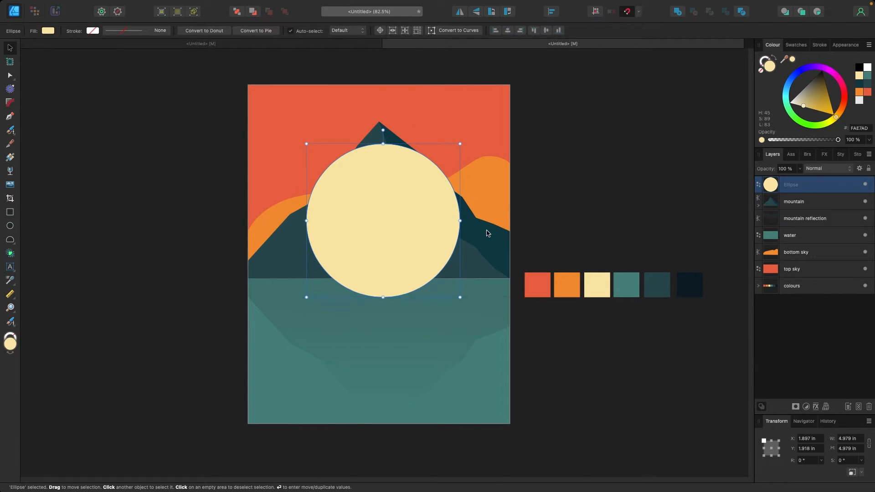
- Rename the yellow circle's layer as "sun"
double_click(798, 187)
text(sun)
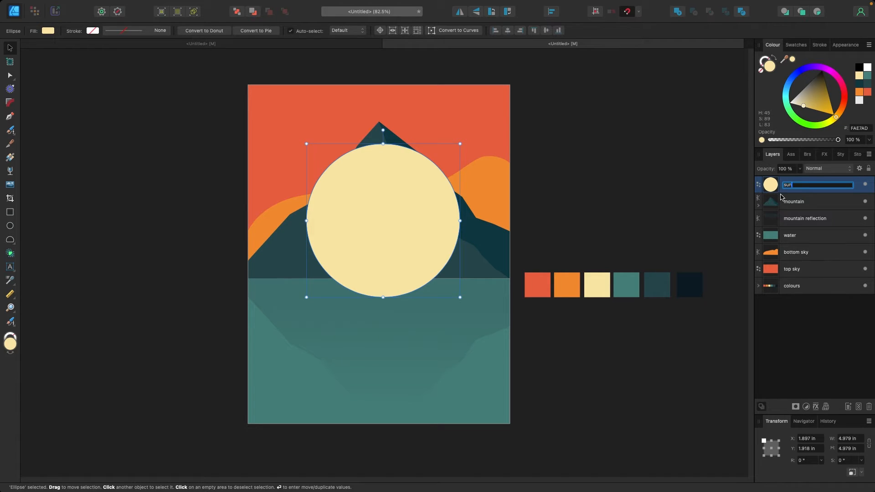
click(717, 190)
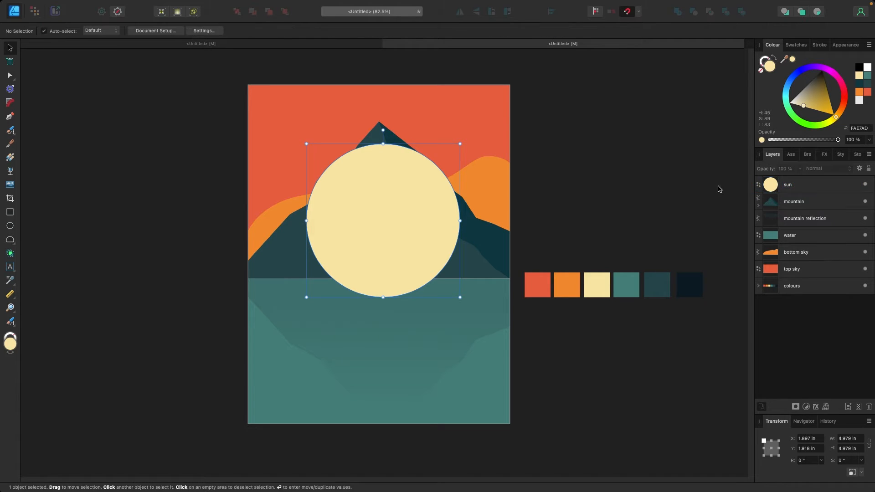
- Place the sun layer between the mountain reflection and water layers, and raise the sun so it is centred behind the mountain's peak
drag(770, 186, 774, 234)
click(392, 278)
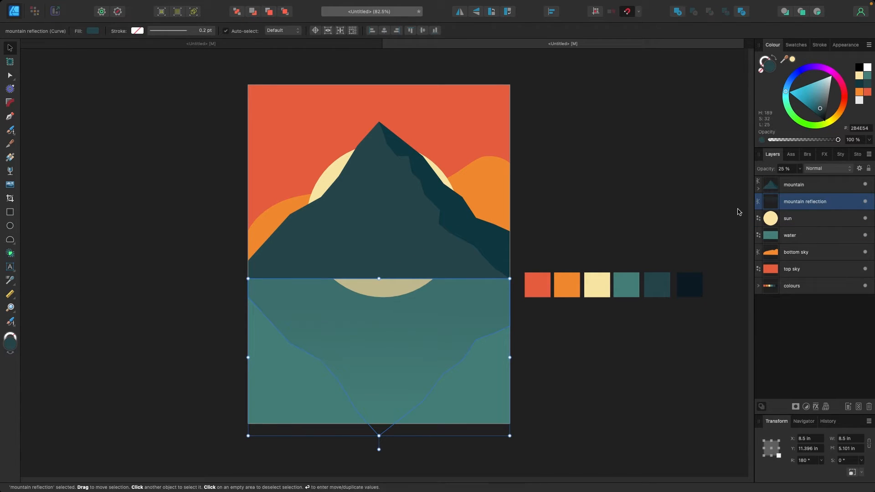
click(757, 221)
drag(426, 262, 422, 230)
click(634, 160)
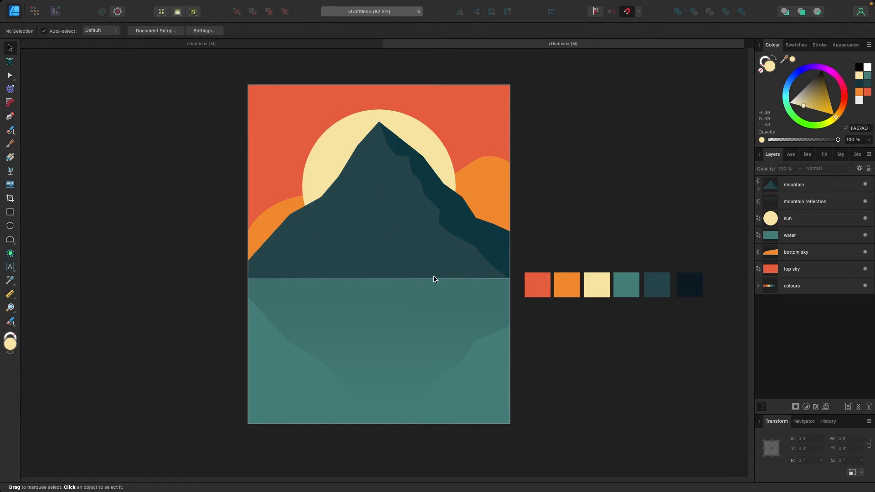
- Draw a page-wide rectangle about 1.47 in high downward from the waterline, filled with the mountain's dark teal 2B4E54
click(10, 214)
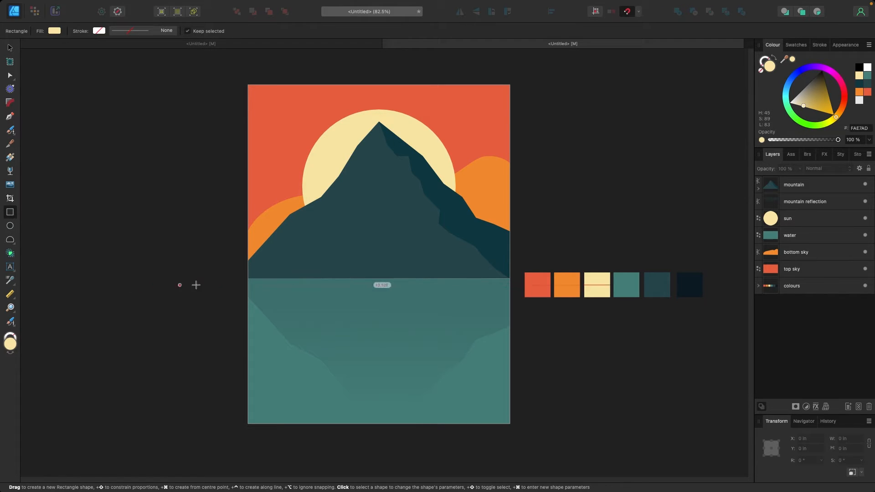
drag(247, 279, 509, 313)
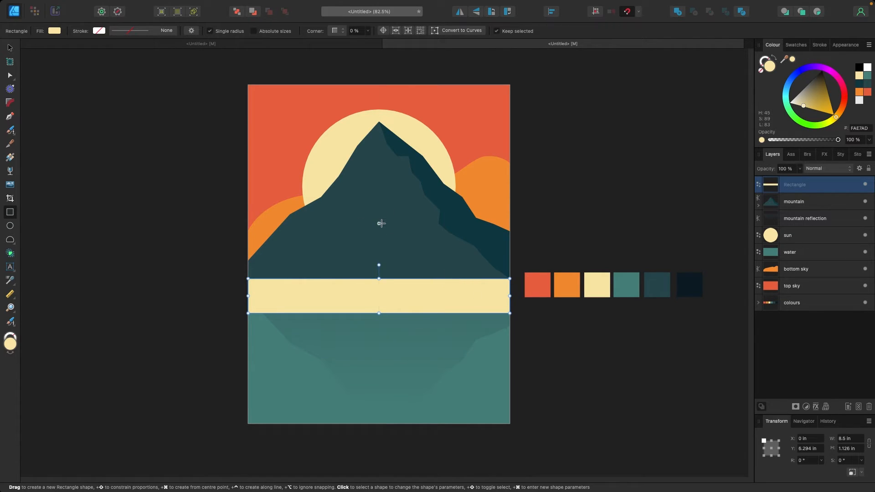
click(868, 76)
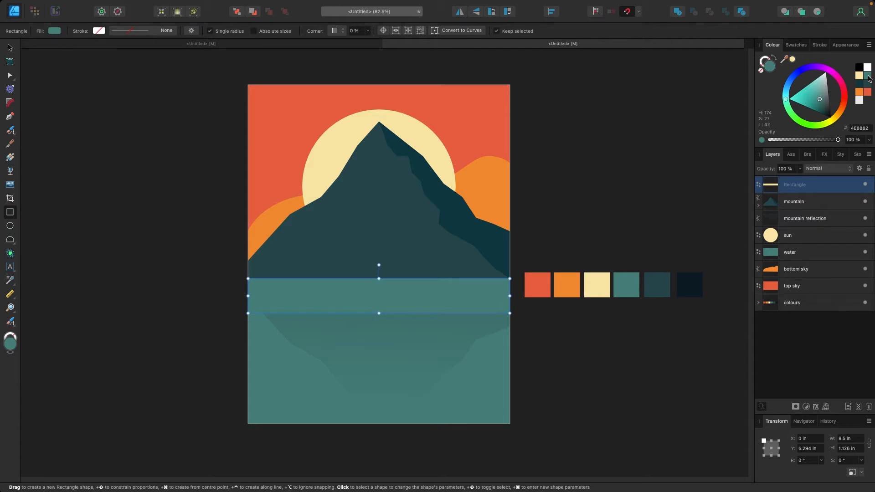
click(868, 85)
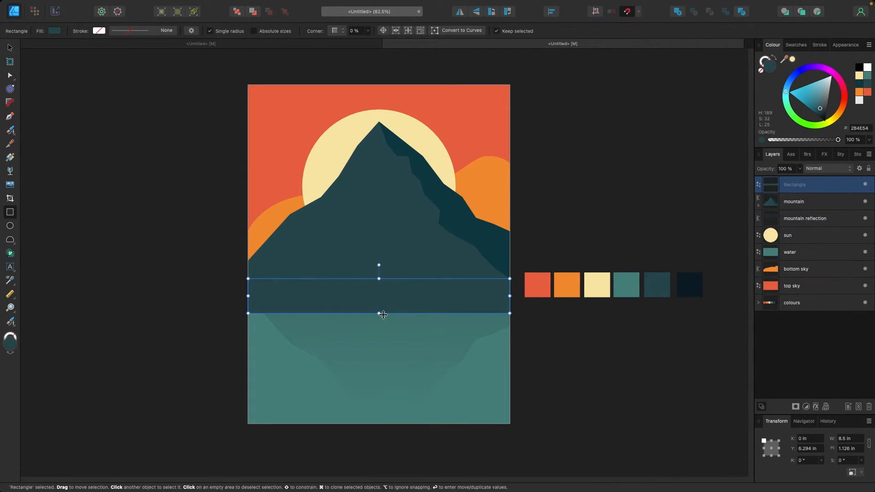
drag(379, 313, 379, 325)
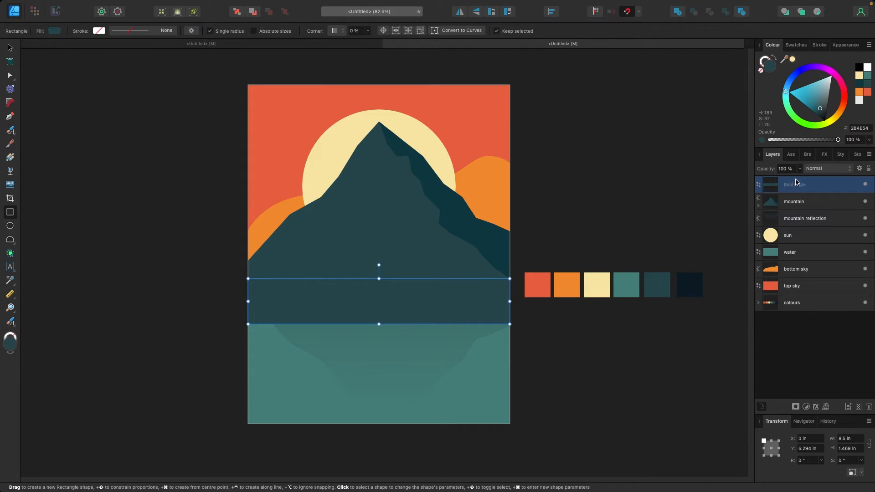
- Reduce the dark waterline rectangle's opacity to 47%
click(800, 169)
drag(800, 178, 761, 184)
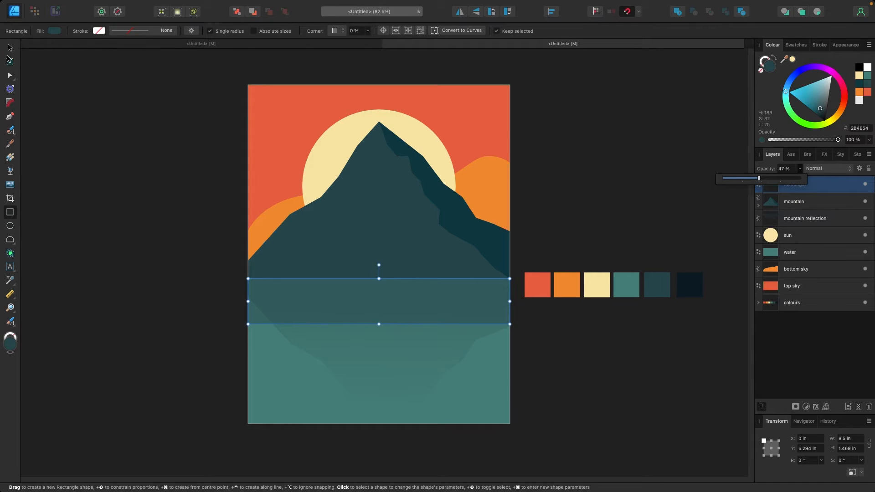
click(9, 60)
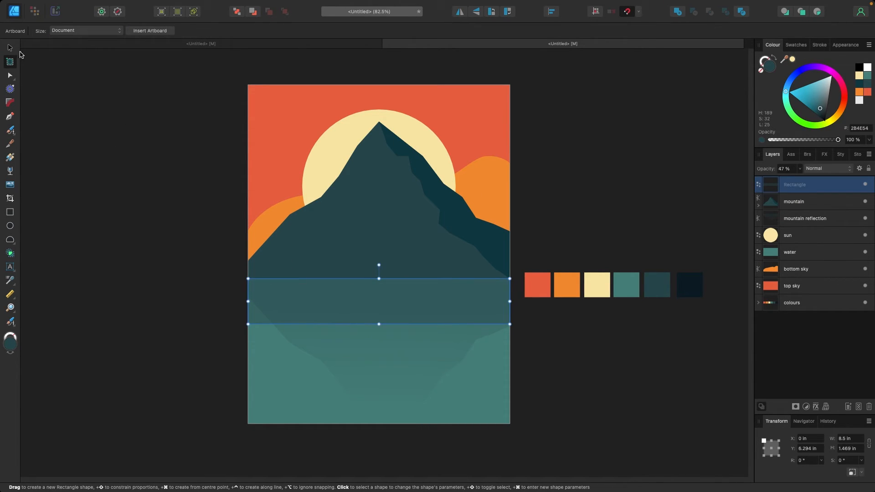
click(9, 47)
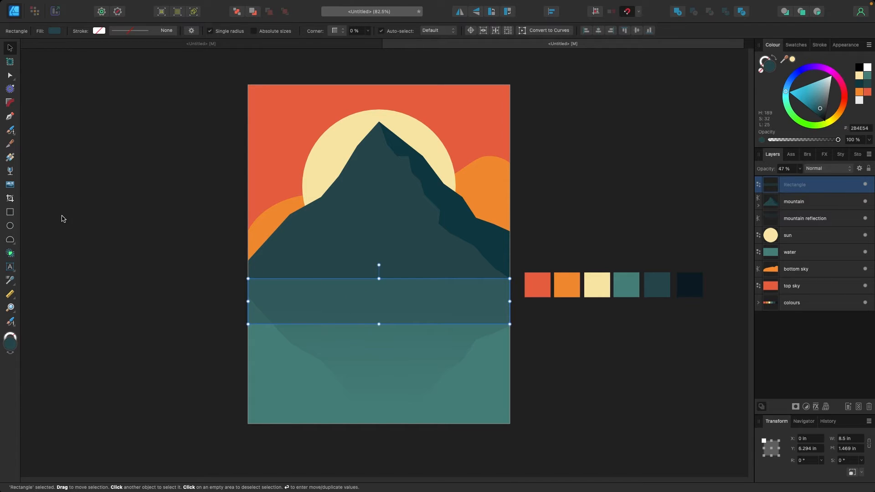
- Apply a linear transparency gradient to the waterline rectangle, fading it downward from near its upper edge to near its lower edge
click(10, 172)
drag(378, 285, 382, 318)
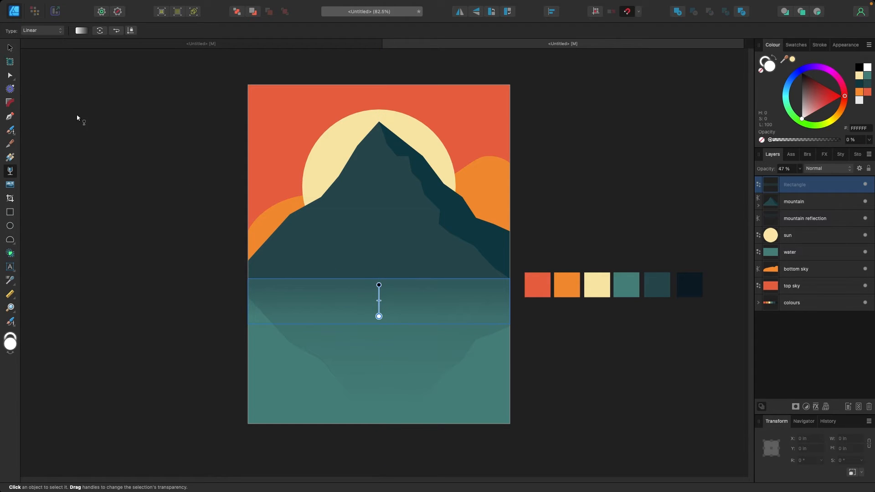
click(10, 48)
click(217, 268)
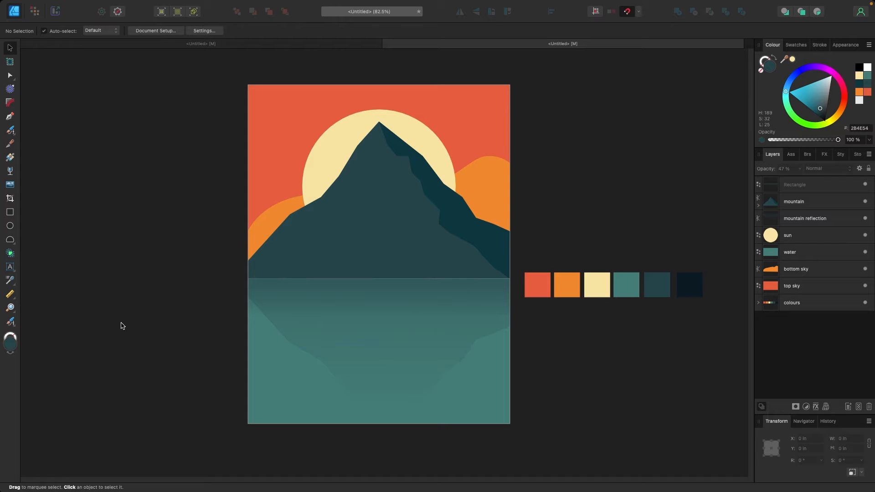
- Draw a dark teal triangle about 0.9 in wide and high on the water, centred just below the waterline
key(super+1)
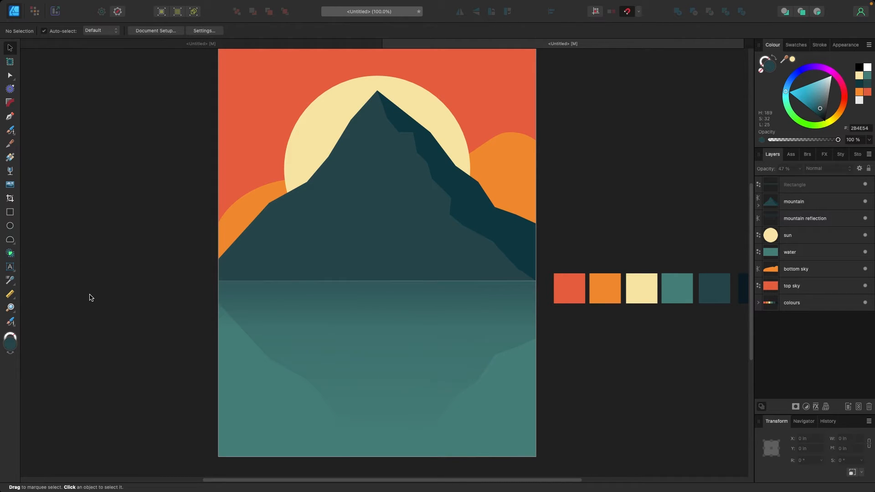
click(15, 248)
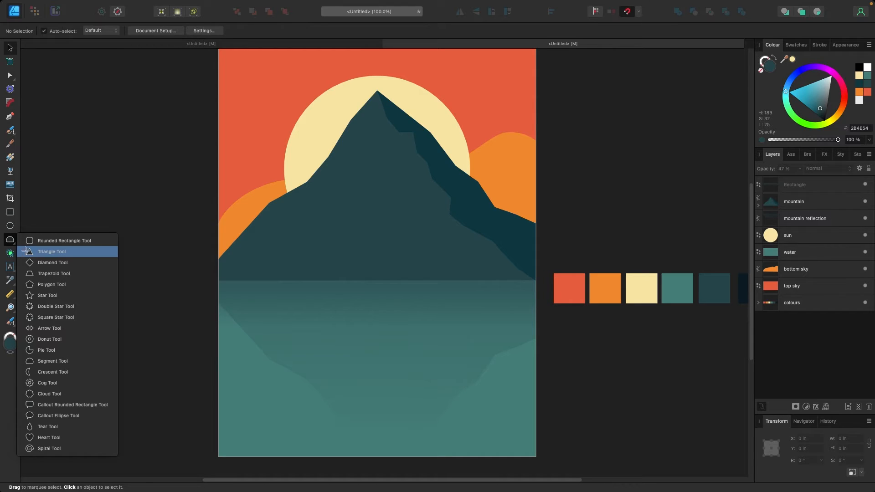
click(26, 251)
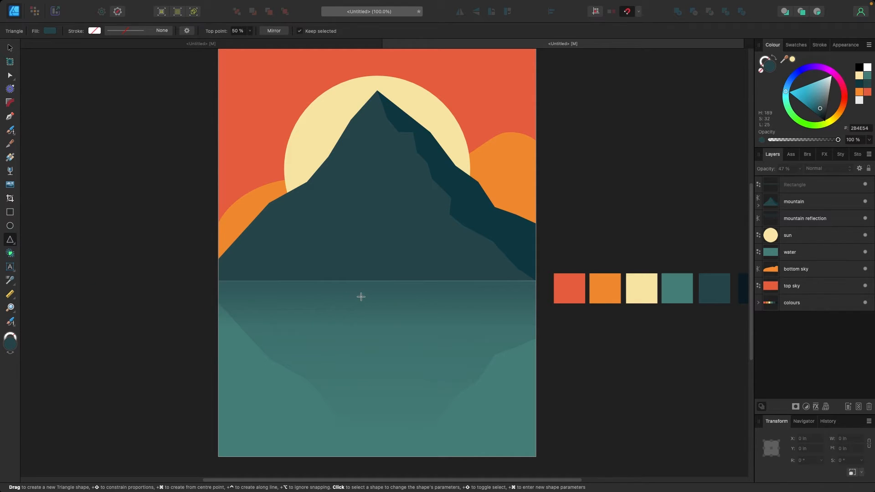
drag(362, 292, 376, 313)
key(v)
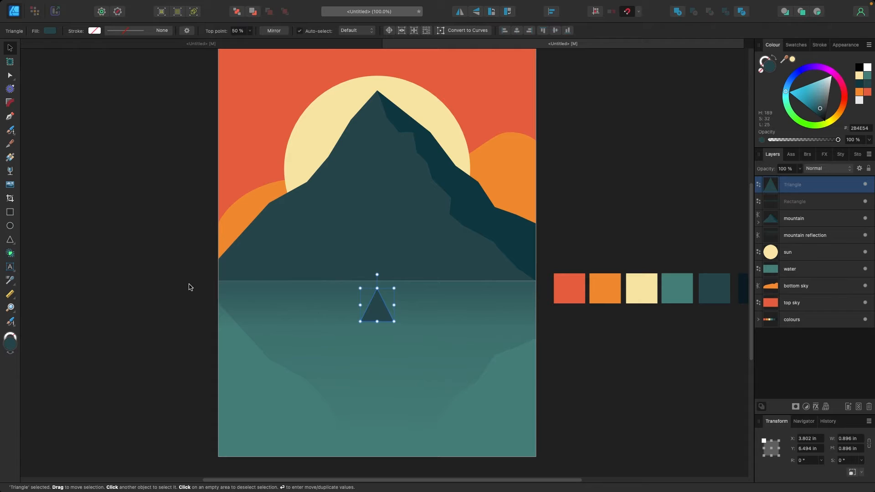
- Rename the small triangle's layer on the water as "sail"
key(super+plus)
scroll(247, 279, down, 3)
click(101, 245)
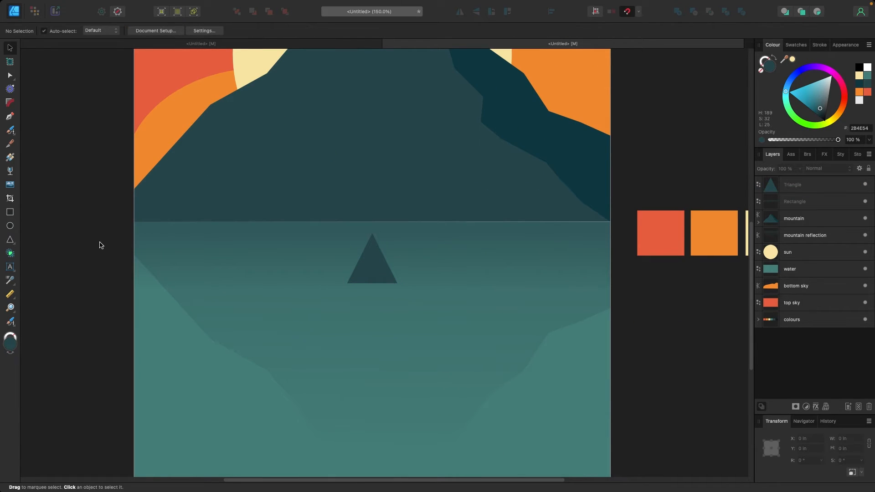
scroll(110, 245, left, 2)
click(393, 269)
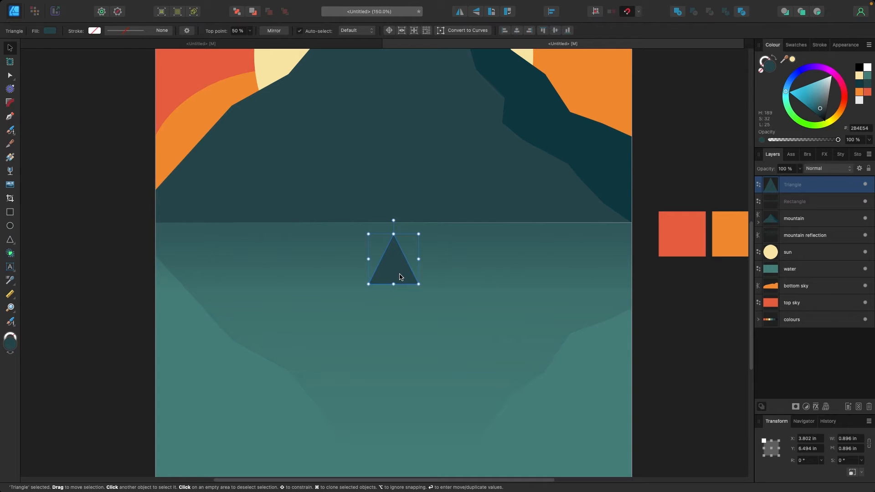
double_click(793, 185)
text(sail)
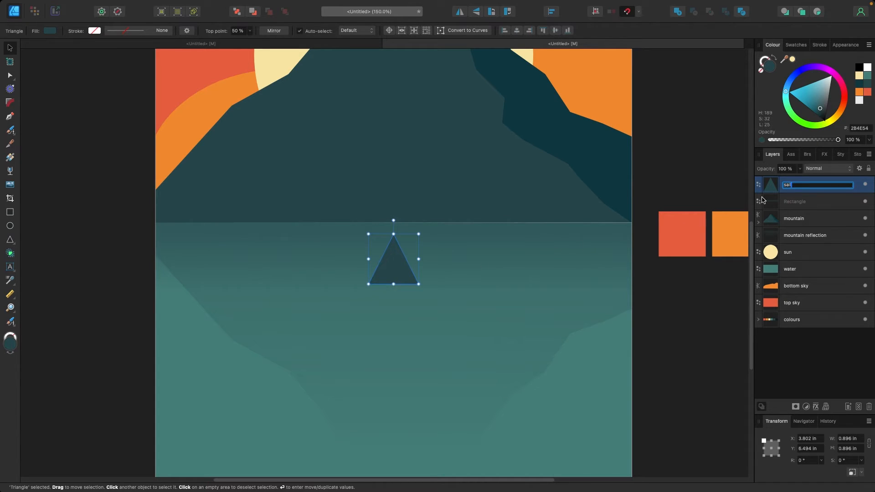
click(114, 197)
- Convert the sail triangle to curves so its nodes and edges are editable
click(390, 256)
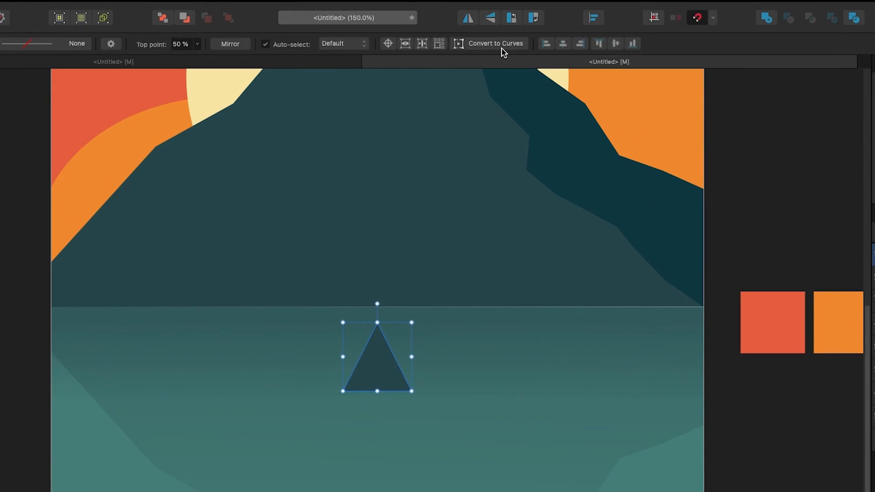
click(502, 48)
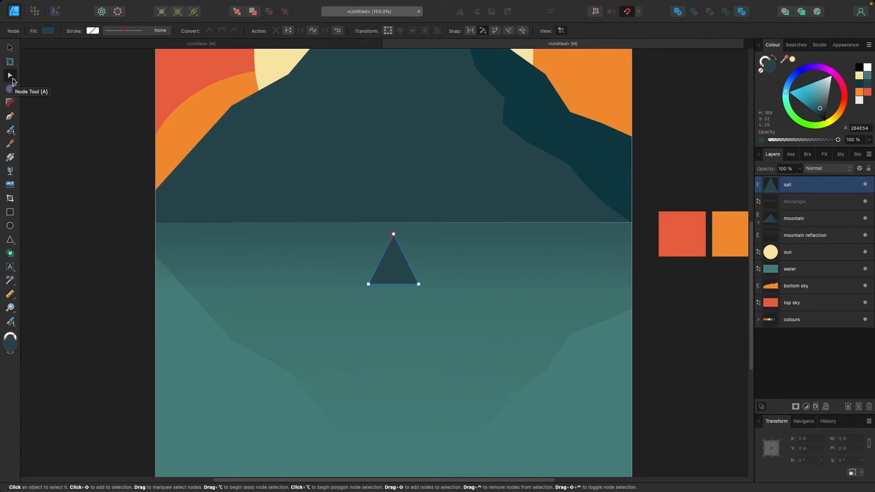
click(15, 83)
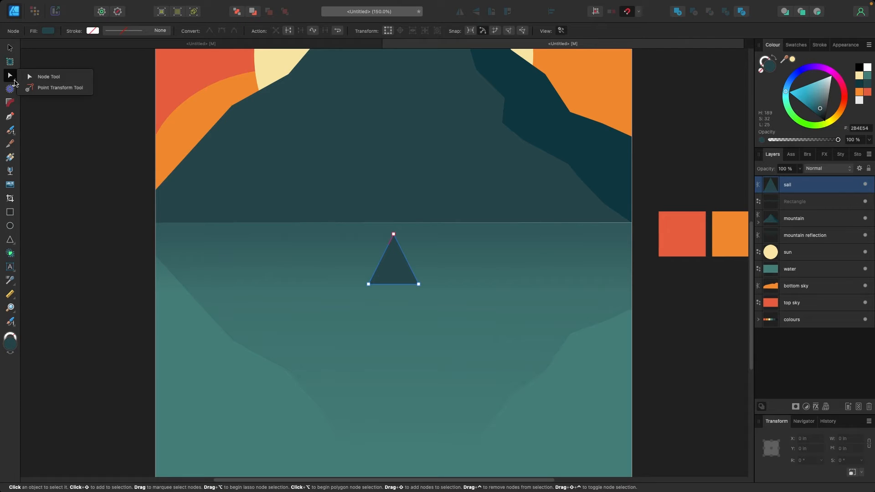
click(14, 83)
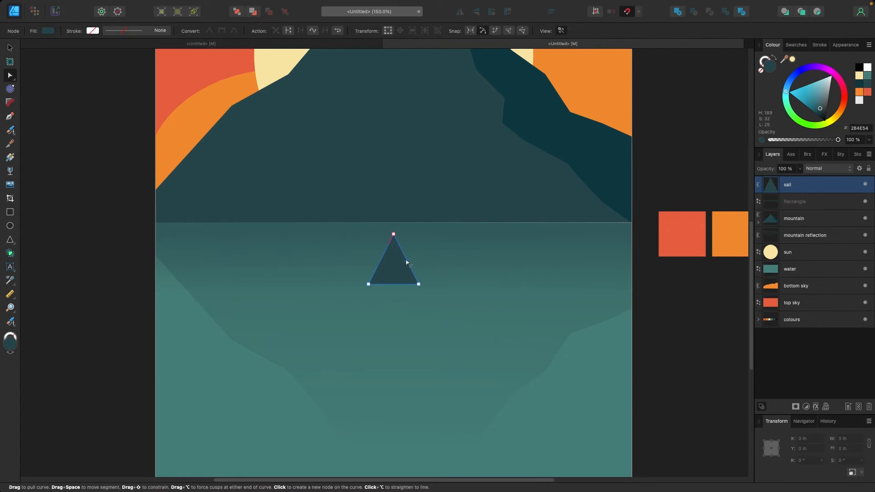
- Bend the sail's right edge inward into a concave curve and move the sail slightly up and right
drag(405, 263, 397, 265)
click(10, 49)
click(57, 166)
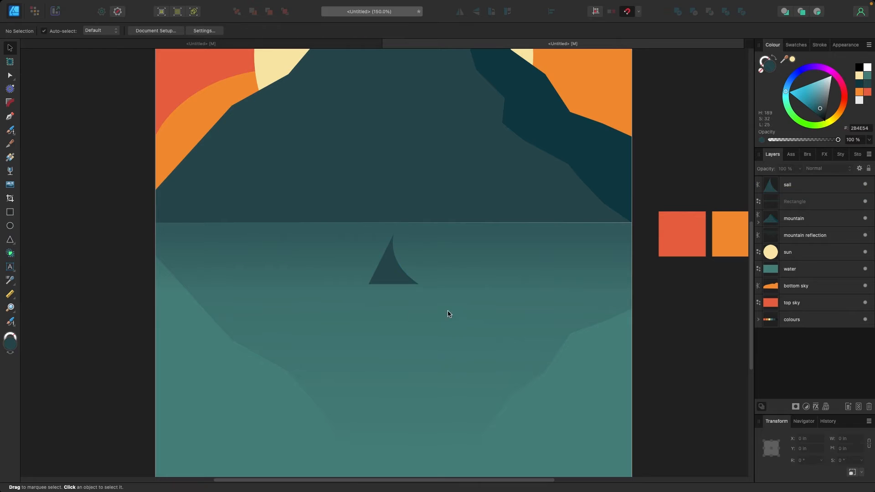
drag(400, 279, 406, 277)
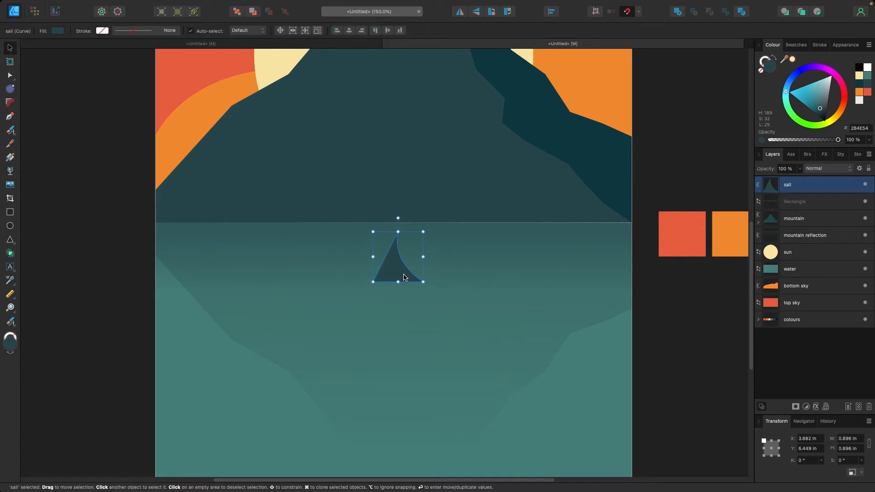
click(152, 253)
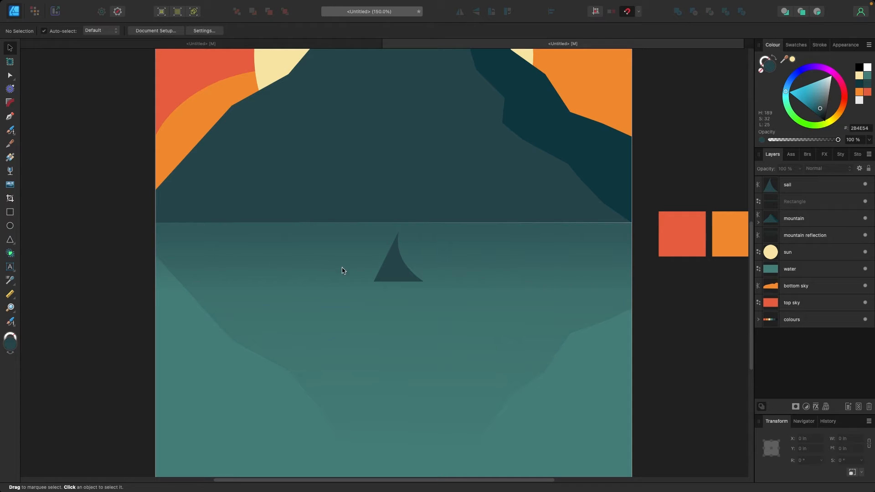
- Draw a closed boat hull just below the sail, about 1.26 in wide and 0.23 in high, and fill it with dark teal
key(p)
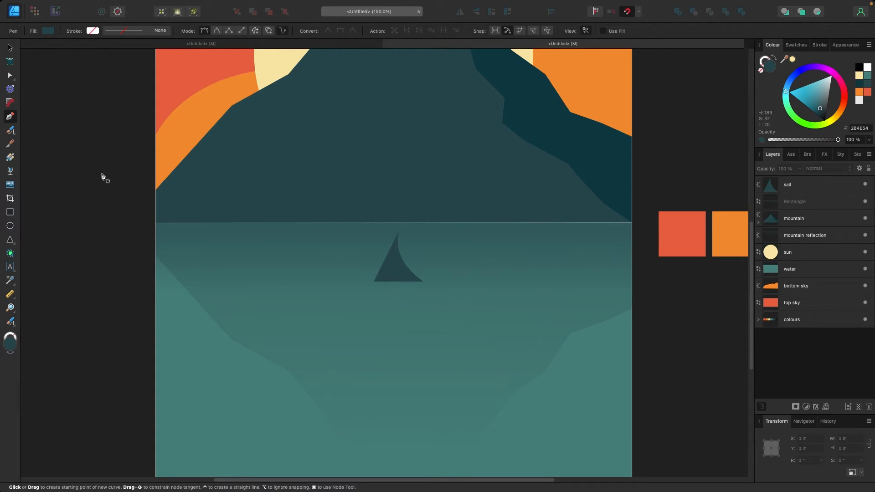
click(283, 32)
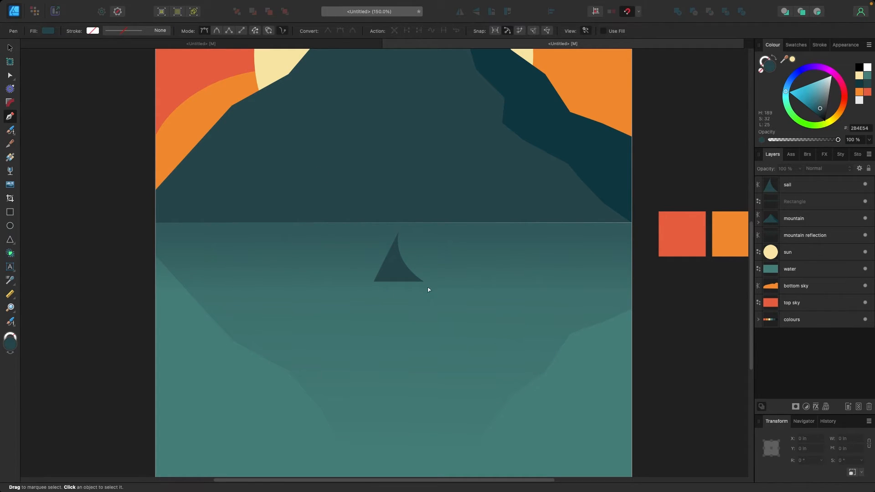
key(super+equal)
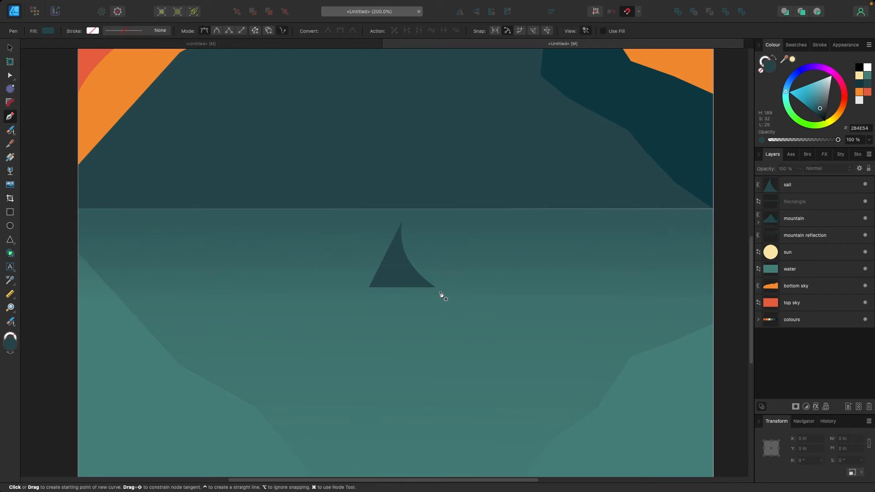
click(440, 287)
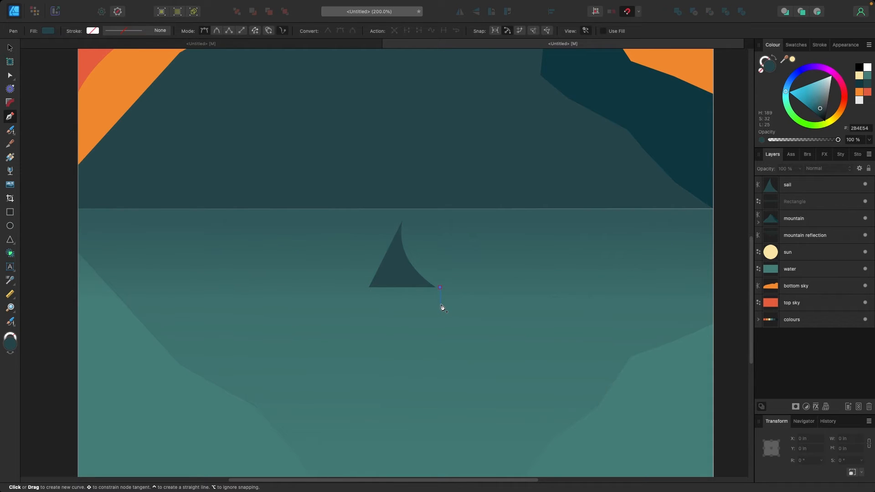
click(441, 304)
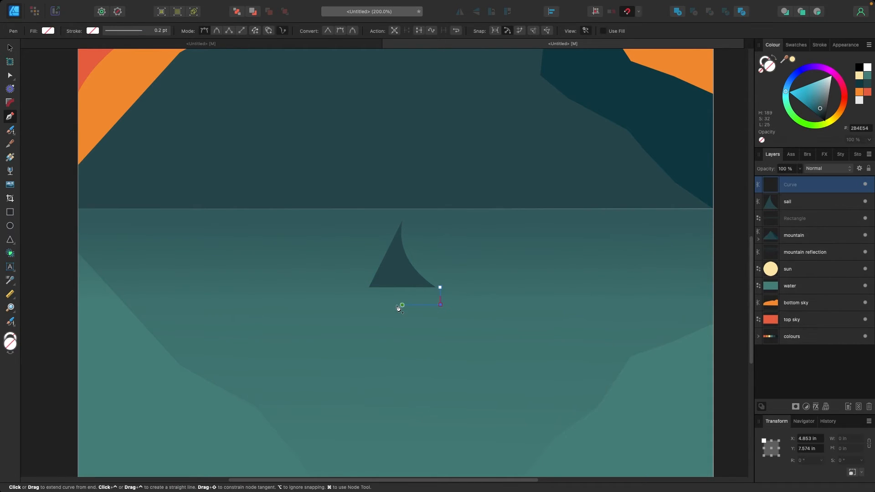
click(368, 306)
drag(345, 293, 344, 290)
key(super+z)
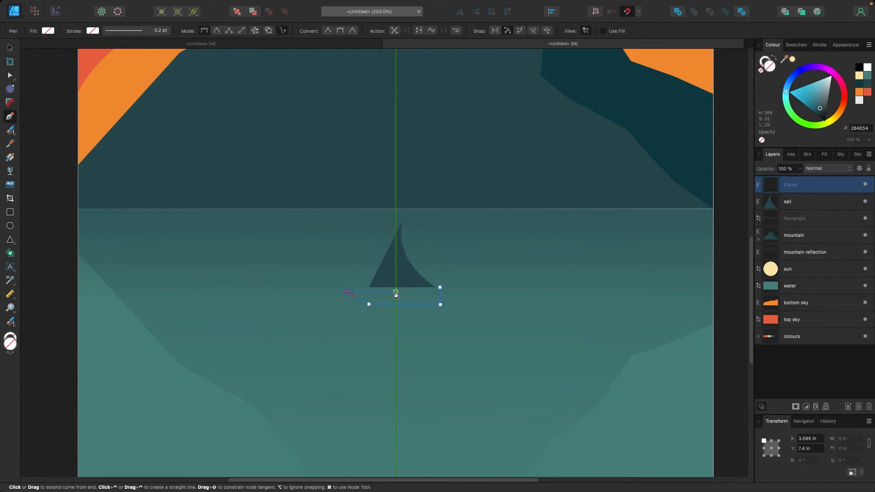
click(423, 293)
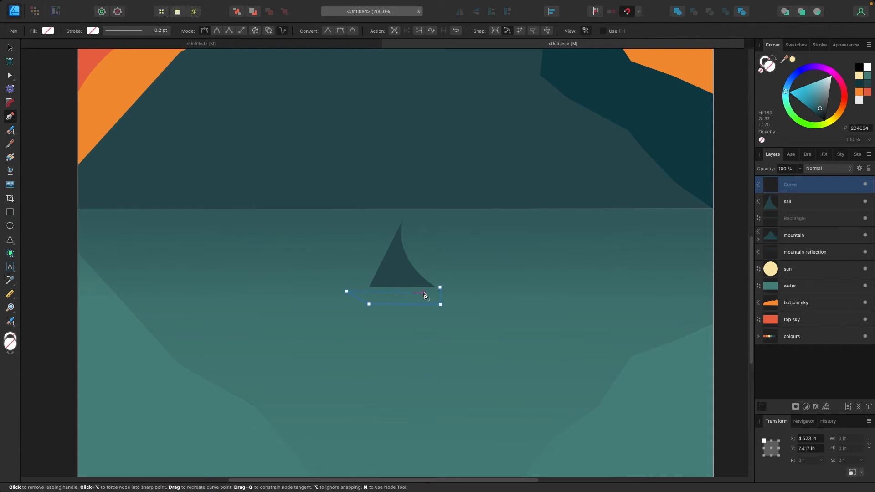
click(440, 288)
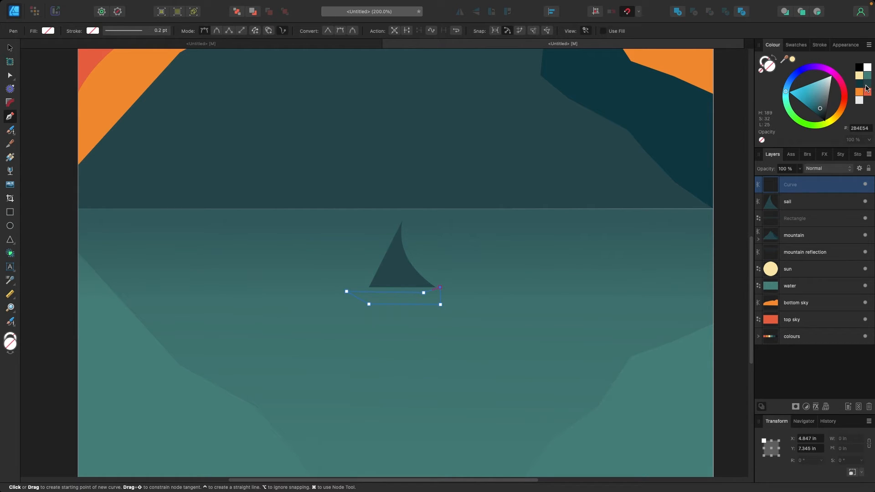
click(866, 87)
- Move the hull slightly up and right so it sits directly against the sail's bottom edge
click(8, 49)
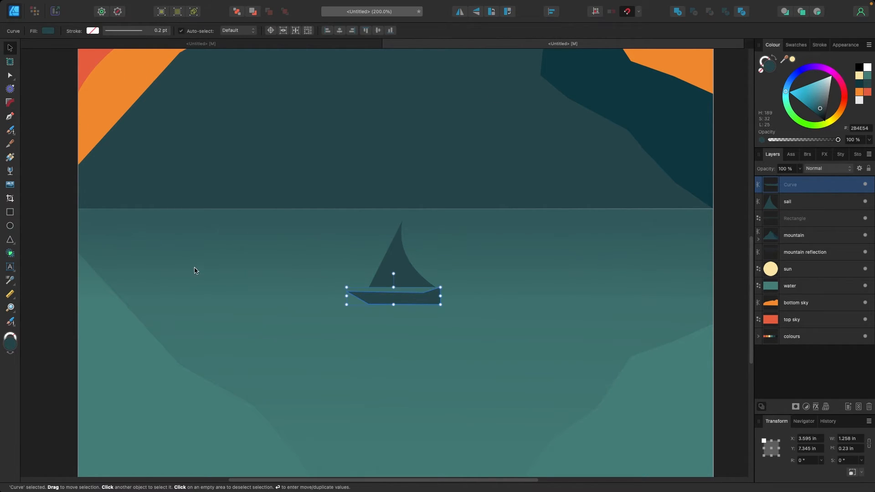
drag(433, 305, 435, 301)
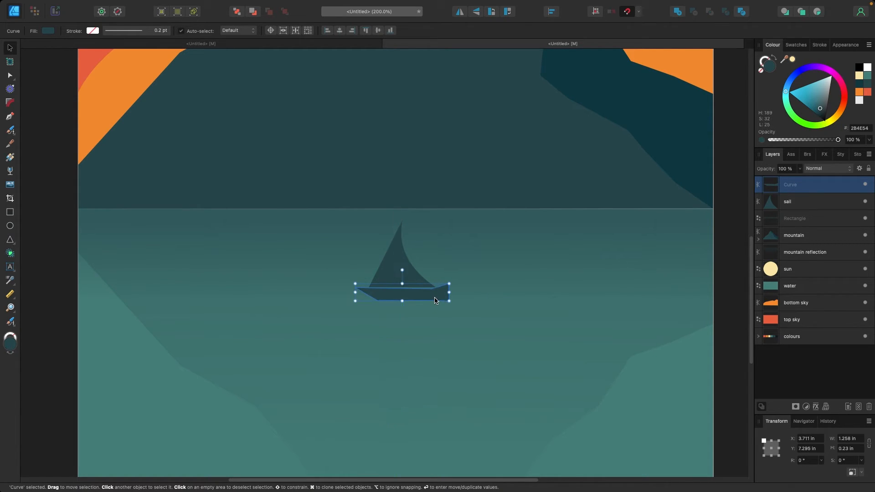
click(295, 221)
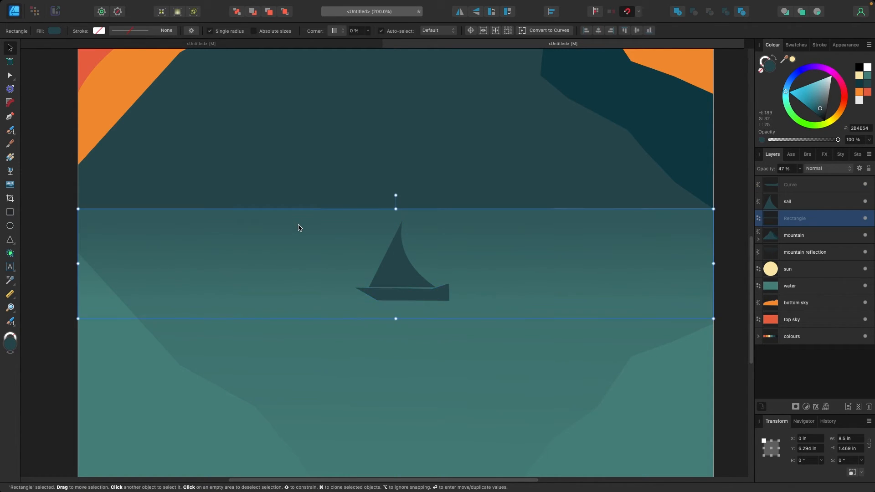
key(super+1)
key(super+equal)
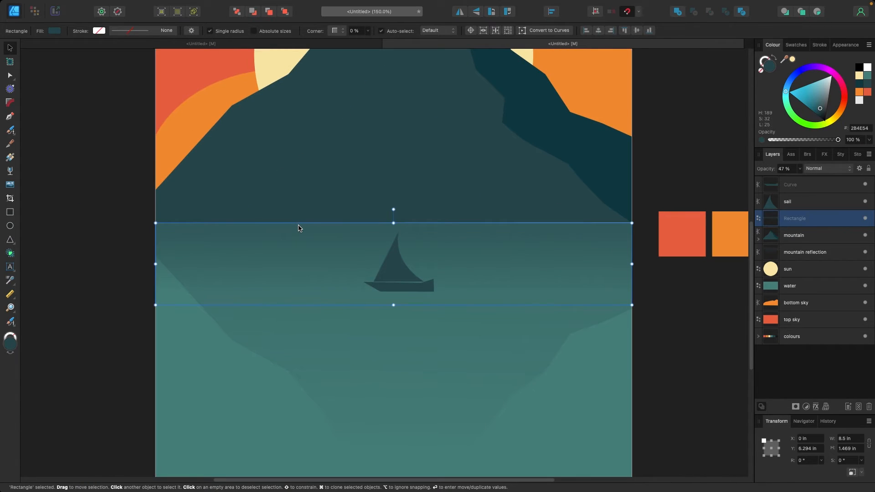
- Reduce the opacity of the sail and hull together to 83%
click(407, 277)
shift+click(419, 290)
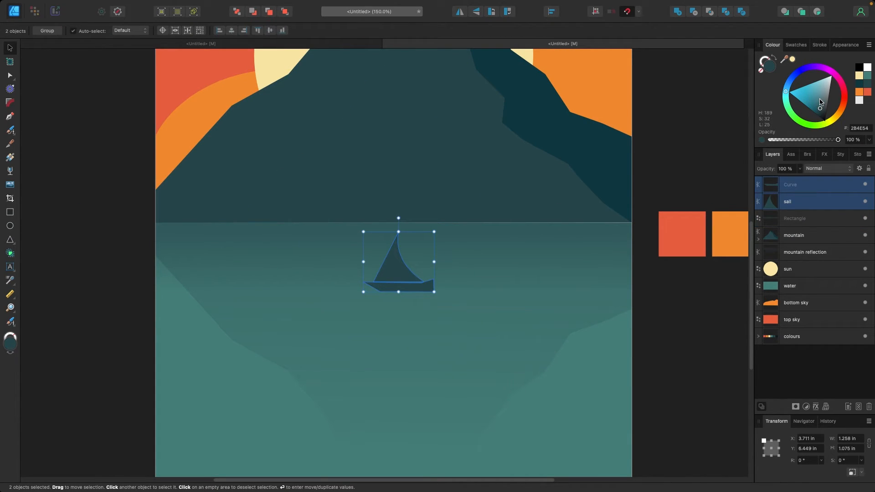
click(800, 168)
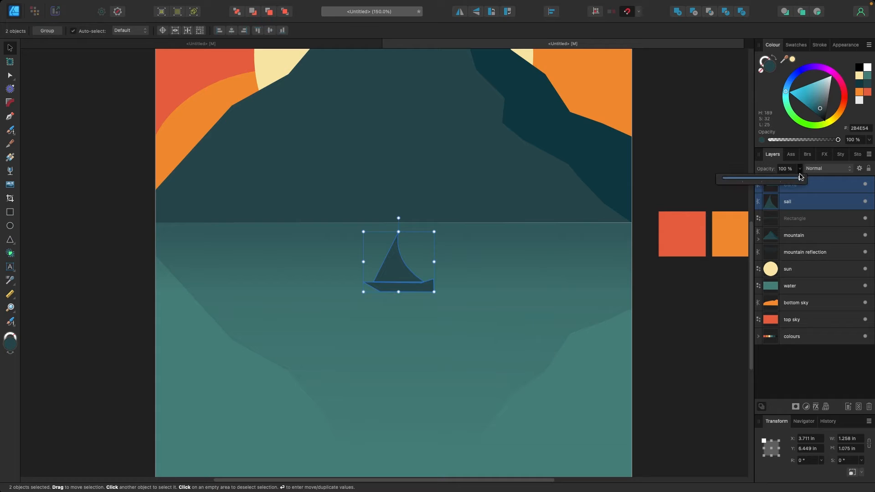
drag(801, 177, 787, 182)
click(115, 190)
key(super+1)
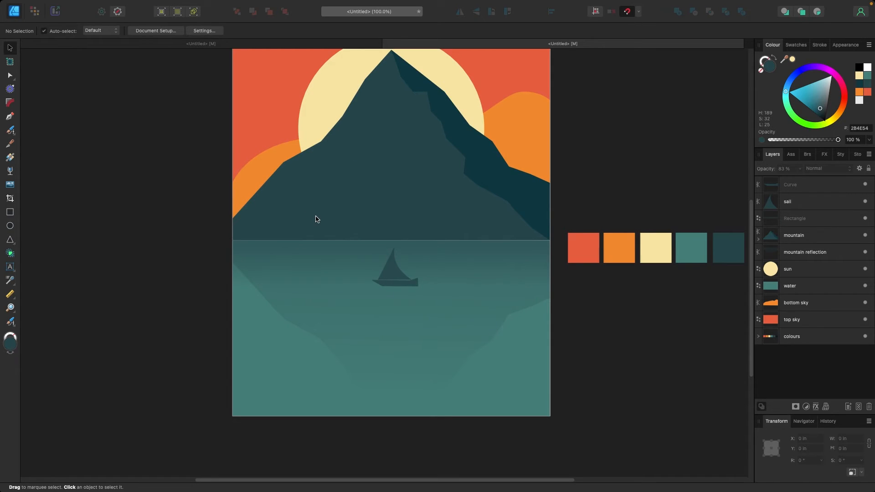
- Scale the sail and hull together down to about 0.95 by 0.81 in and place the boat slightly right of centre, just below the waterline
key(super+2)
click(406, 281)
shift+click(416, 306)
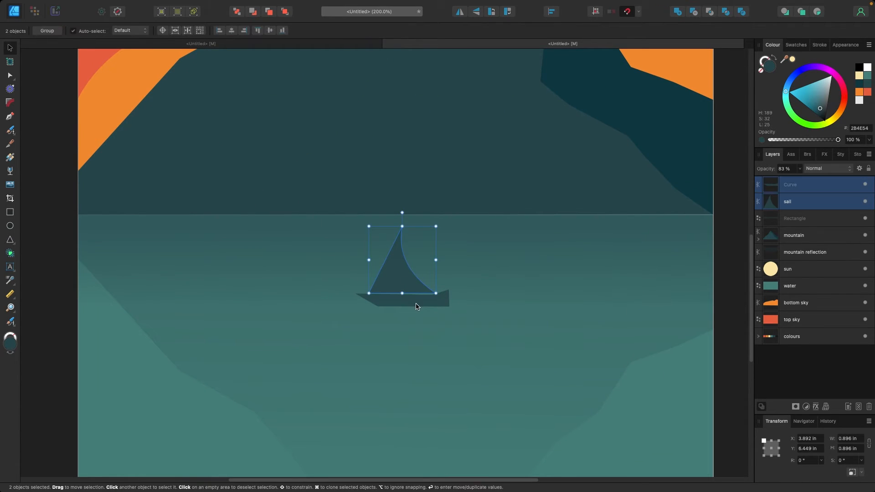
drag(449, 225, 424, 246)
drag(413, 268, 446, 250)
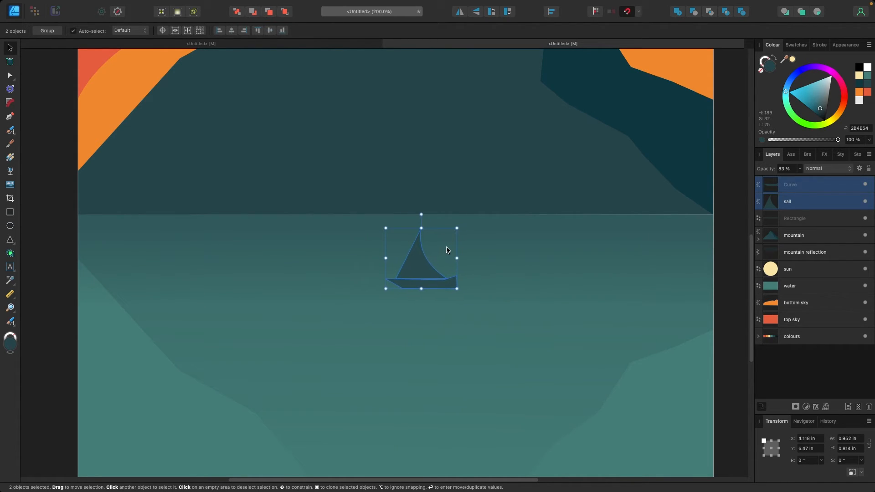
click(49, 201)
key(super+0)
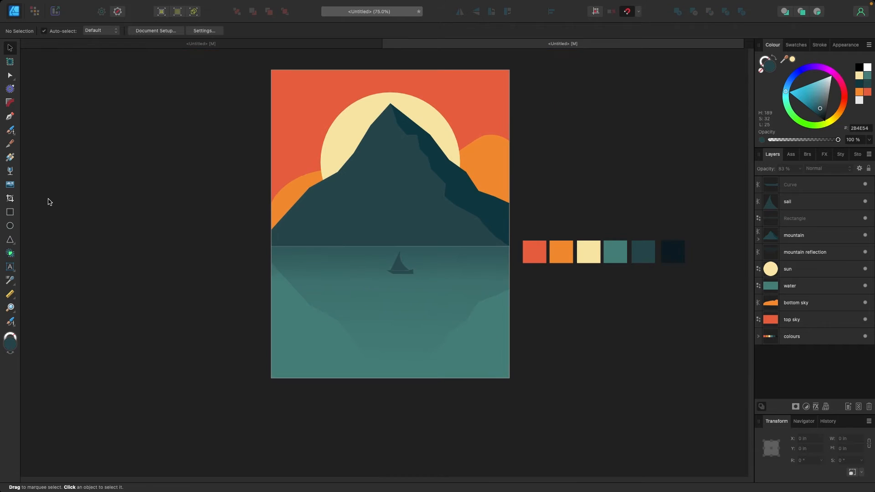
scroll(130, 205, up, 3)
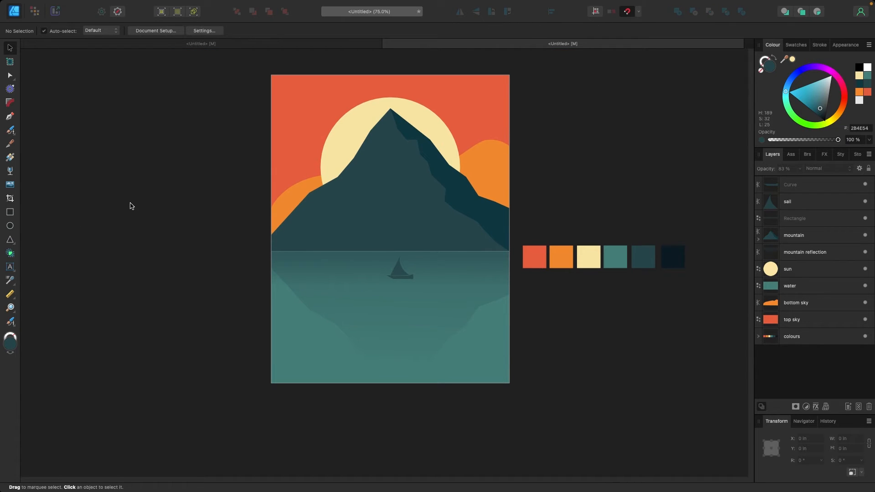
scroll(144, 216, up, 3)
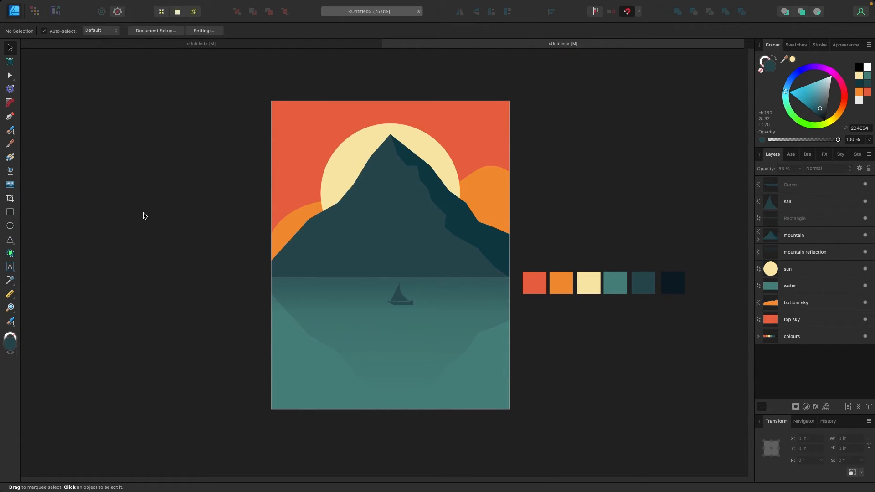
scroll(143, 216, up, 1)
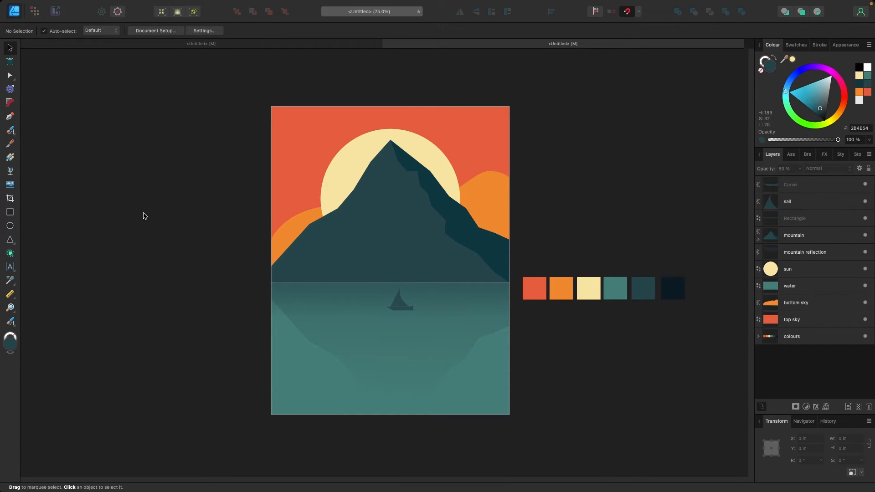
key(ctrl+1)
scroll(144, 216, up, 5)
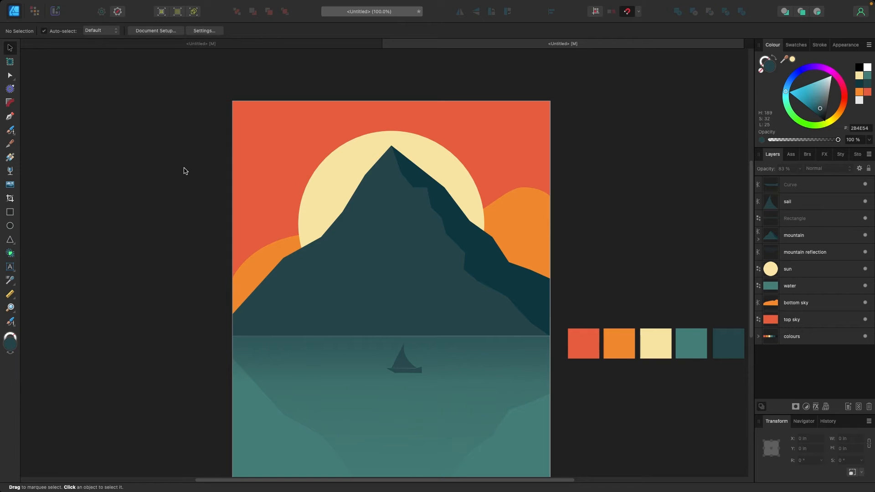
- Try drawing a flat-bottomed, two-humped cloud about 1.7 in wide in the red sky left of the sun, filled with cream
key(p)
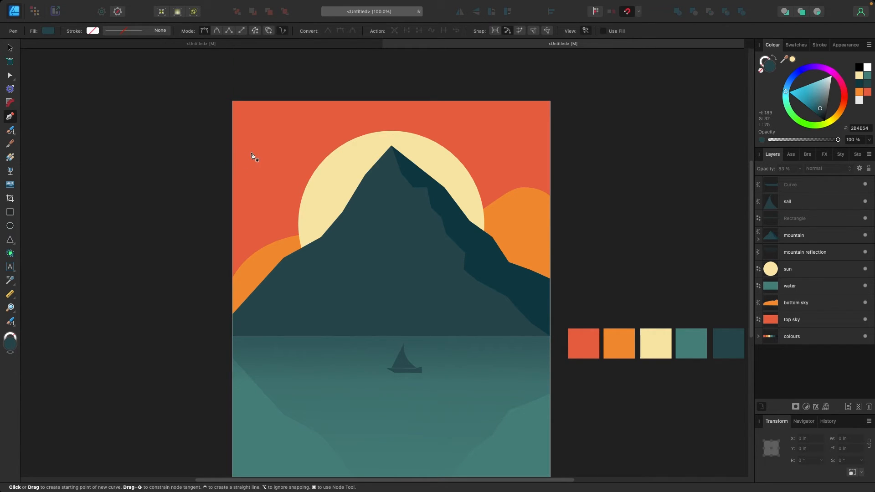
key(ctrl+plus)
scroll(236, 160, up, 4)
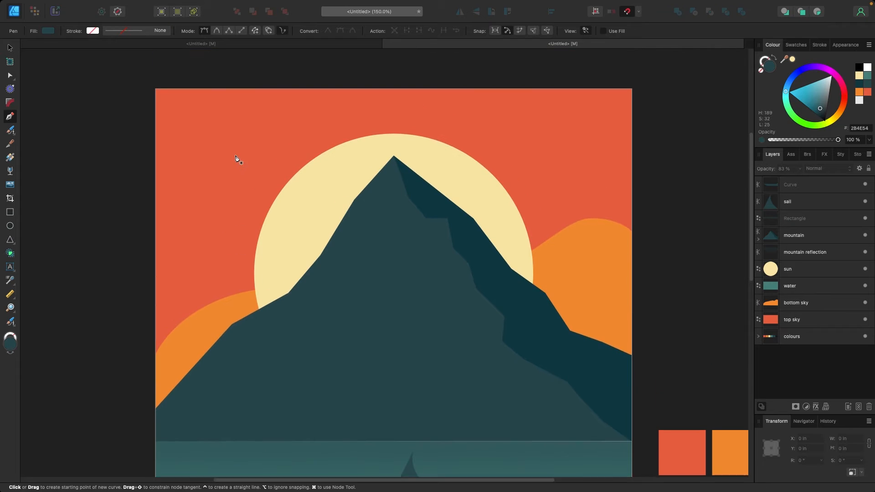
drag(110, 164, 162, 137)
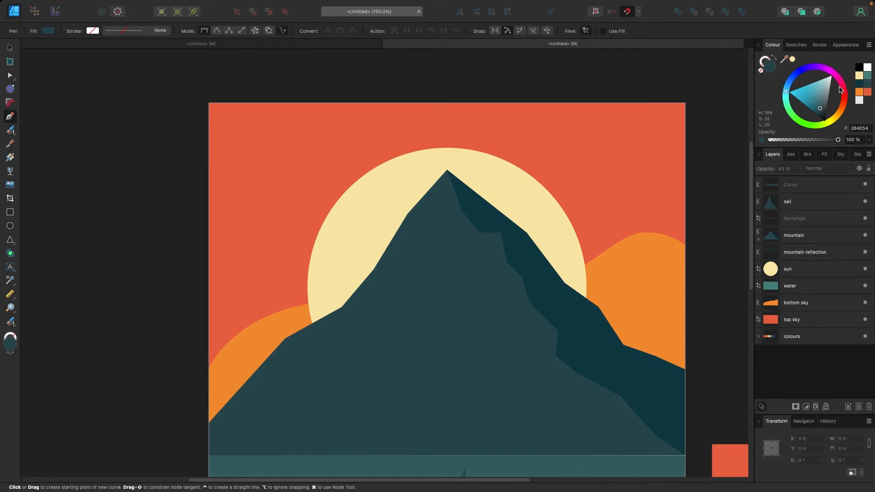
click(794, 60)
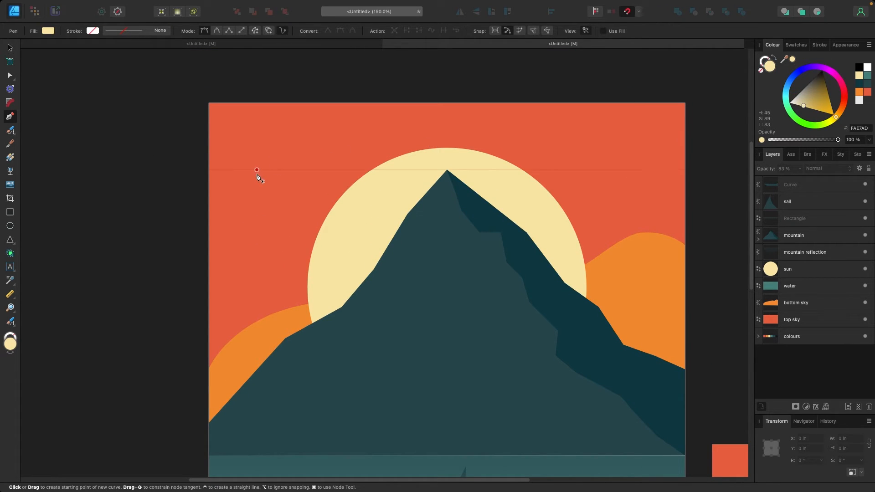
click(221, 162)
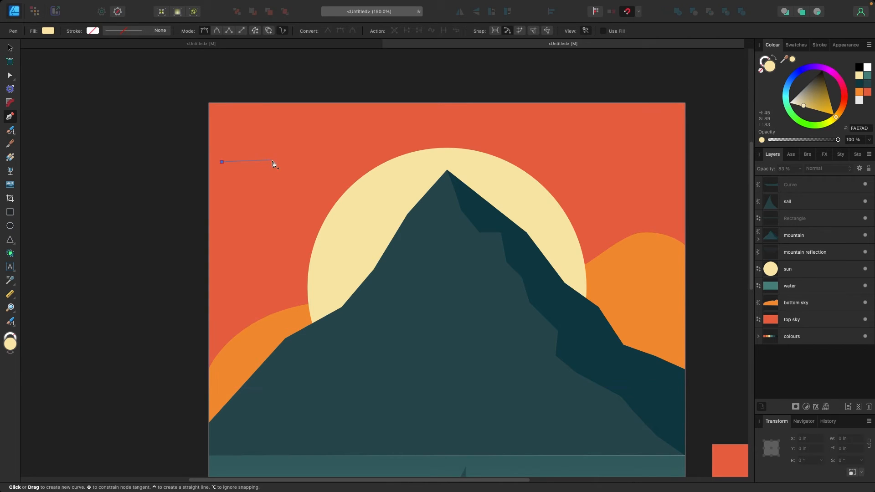
click(317, 162)
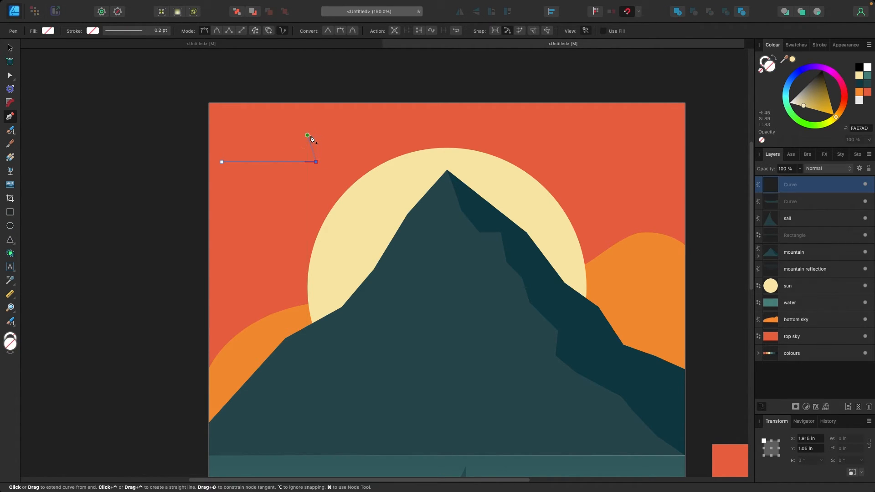
drag(308, 135, 288, 132)
click(269, 142)
drag(246, 137, 216, 146)
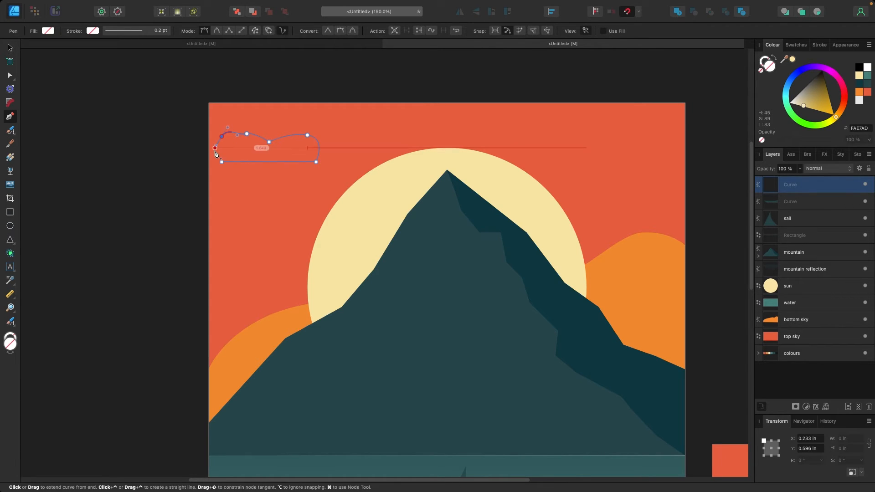
click(221, 162)
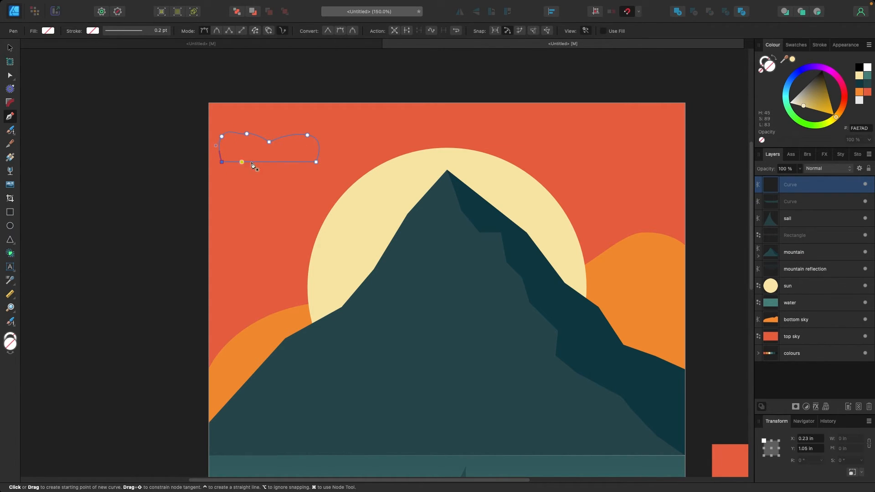
click(792, 60)
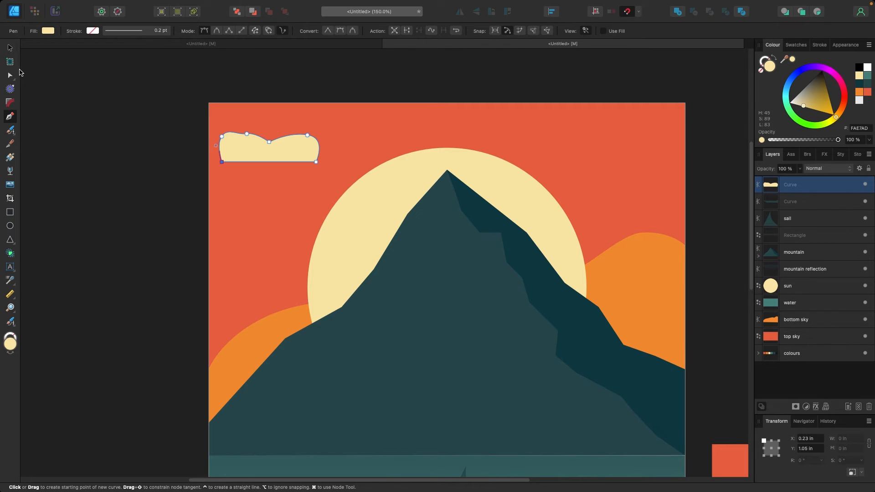
- Delete the cream cloud from the sky
click(10, 48)
drag(319, 147, 350, 146)
key(Delete)
click(170, 138)
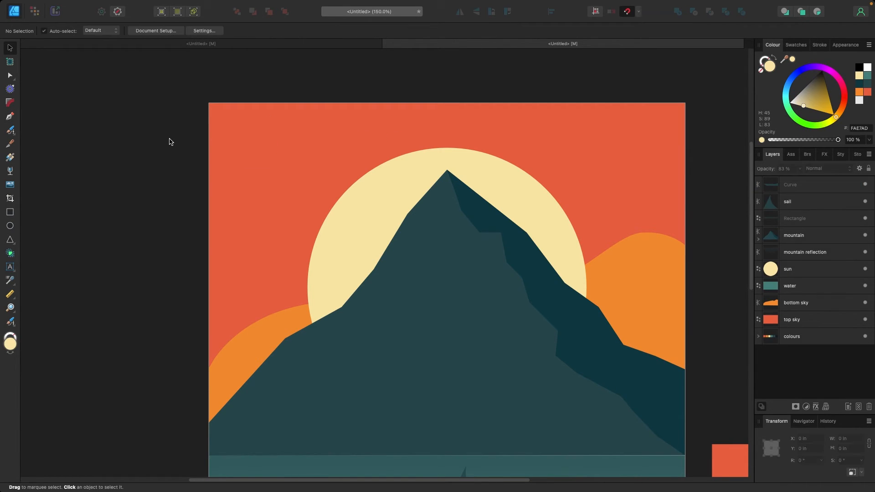
- Draw a flat-bottomed cloud in the red sky left of the sun, fill it with cream, and widen it to about 1.64 in
key(p)
click(226, 161)
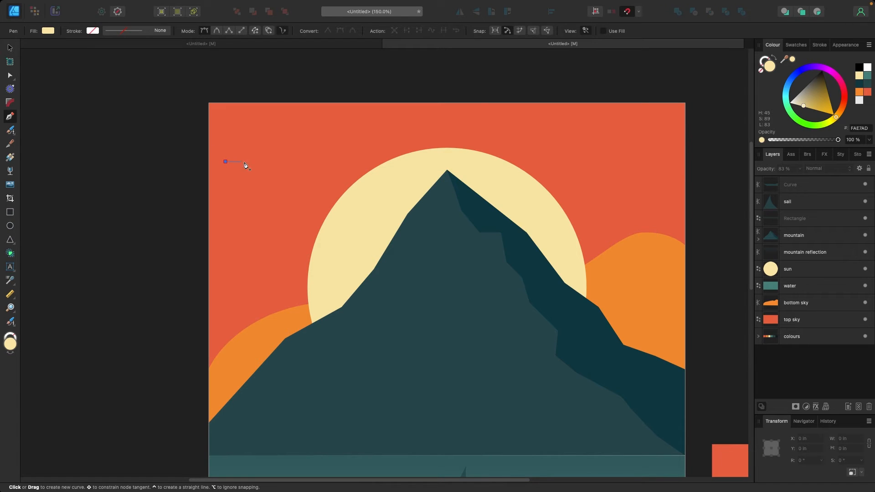
click(303, 162)
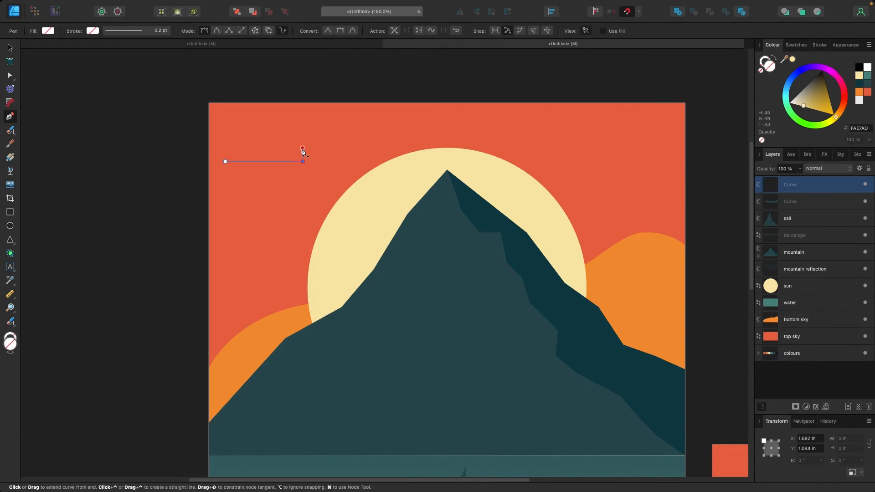
drag(268, 141, 220, 142)
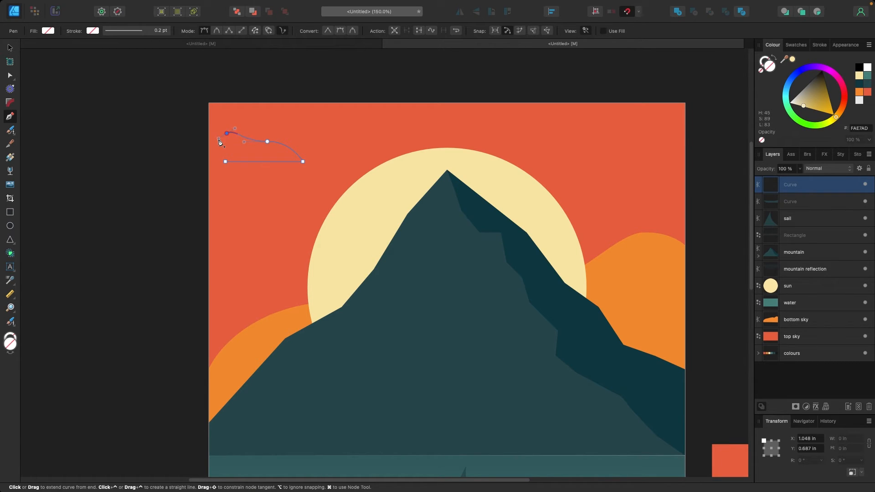
click(225, 163)
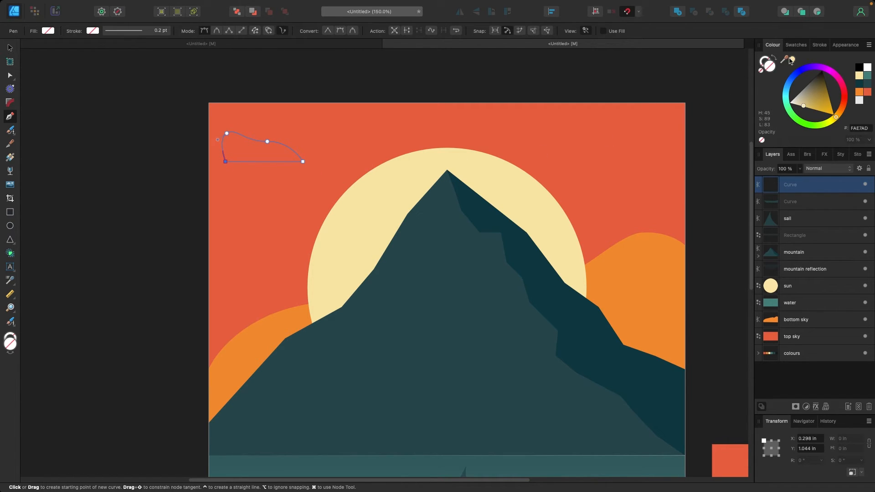
click(775, 65)
click(10, 48)
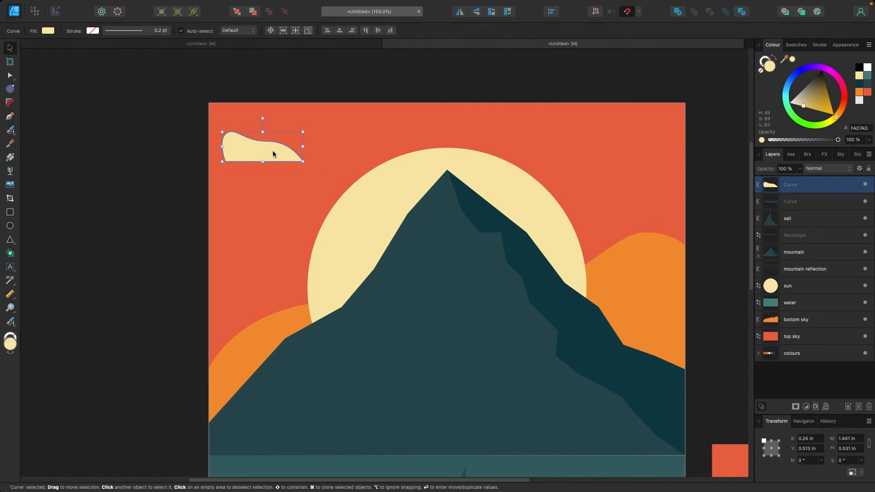
drag(300, 146, 314, 146)
click(180, 148)
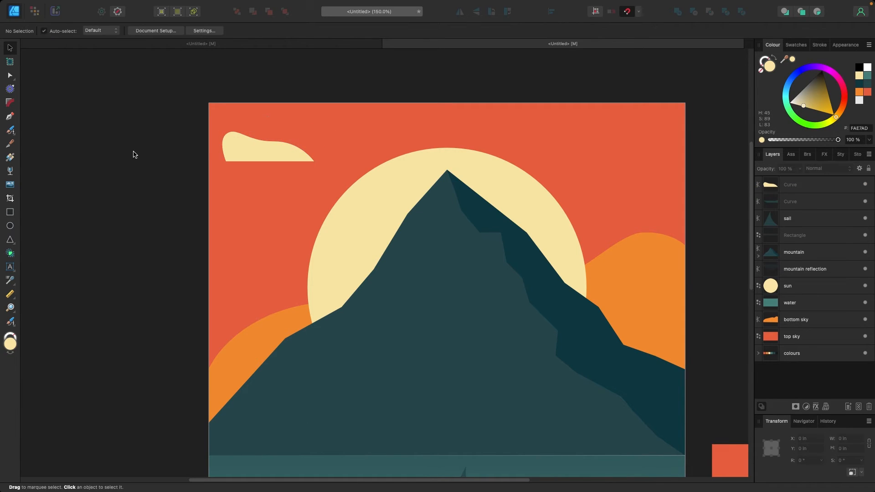
- Duplicate the cream cloud, flip the copy horizontally, narrow it to about 1.33 in, and place it overlapping the sun's upper right edge
drag(255, 163, 578, 150)
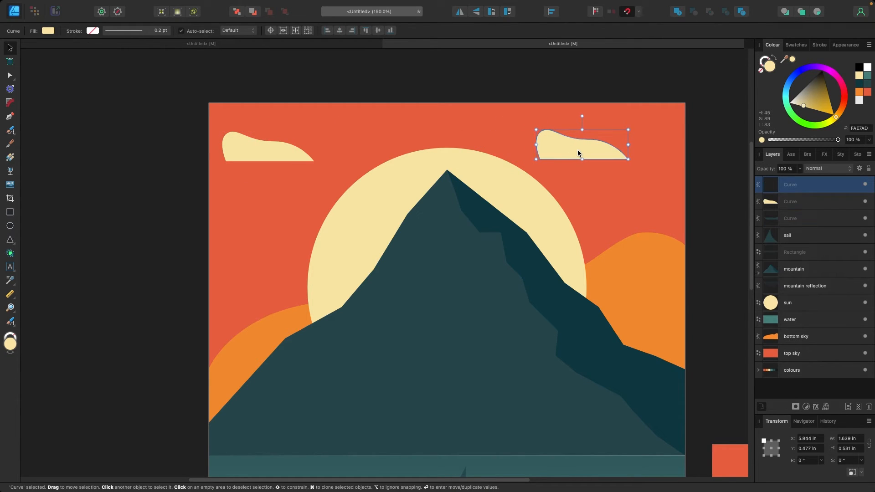
right_click(577, 150)
mouse_move(644, 318)
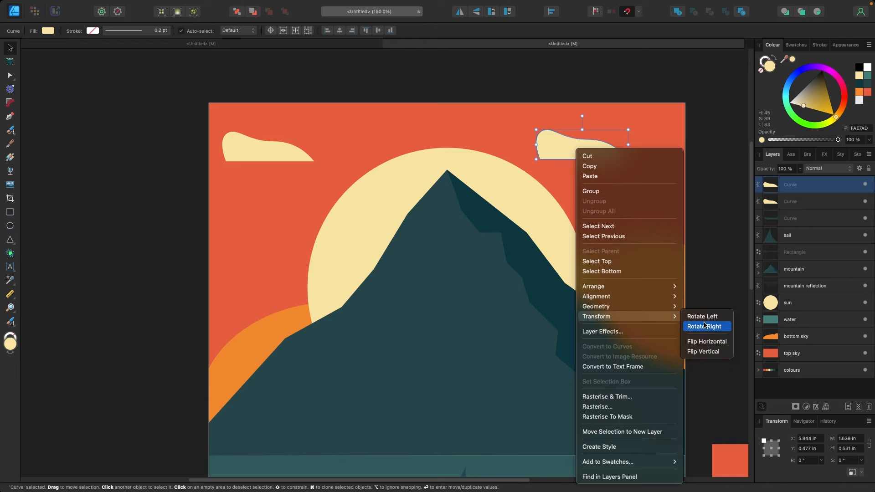
click(710, 341)
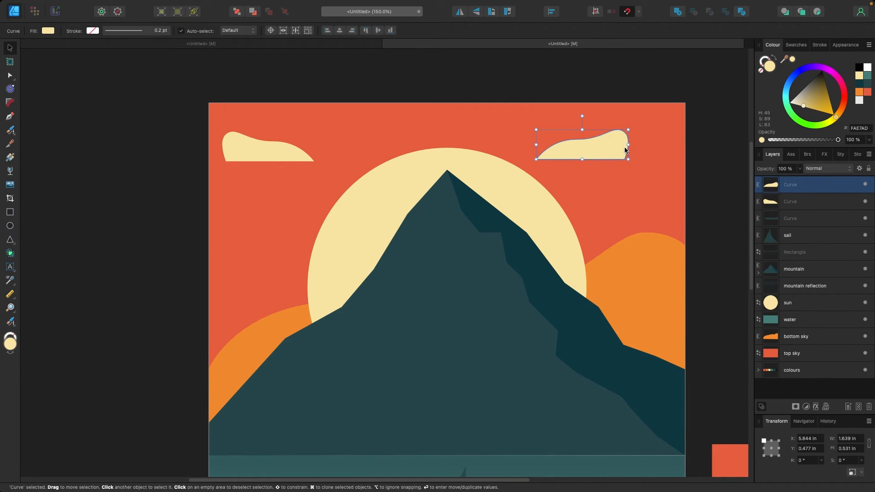
drag(628, 144, 592, 207)
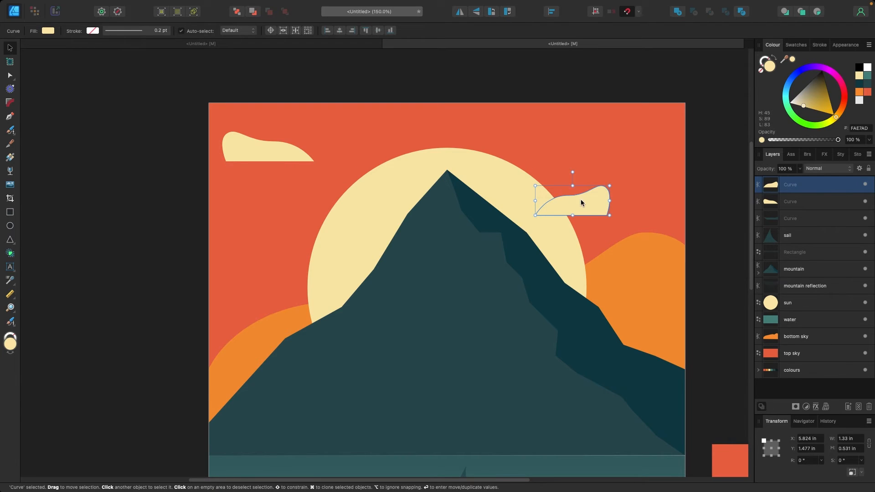
click(427, 88)
- Try placing another copy of the flipped cloud higher up, near the upper right corner of the sky
drag(601, 202, 632, 135)
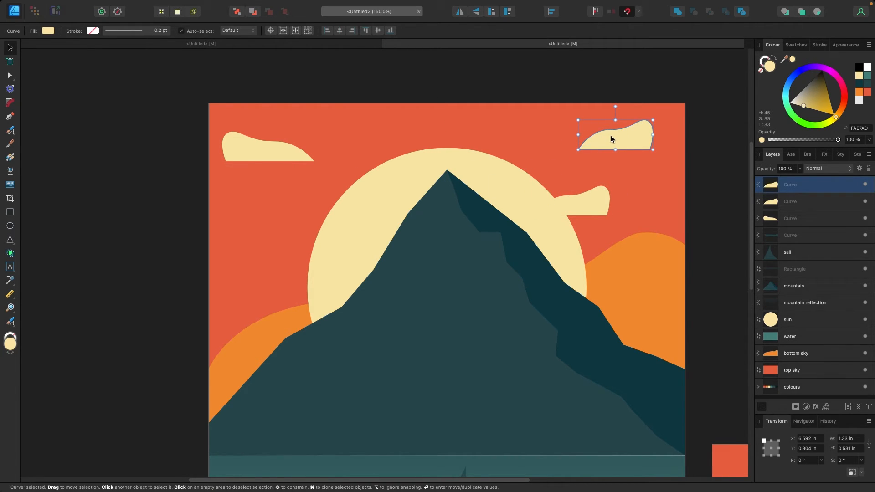
key(super+z)
click(597, 94)
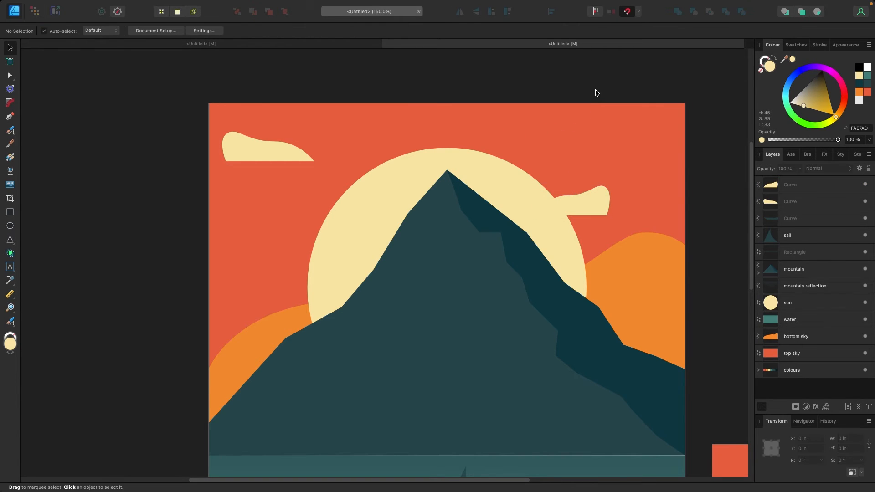
- Draw a long flat-bottomed, wavy-topped cloud about 2.2 in wide in the upper right sky and fill it with cream
key(p)
click(566, 142)
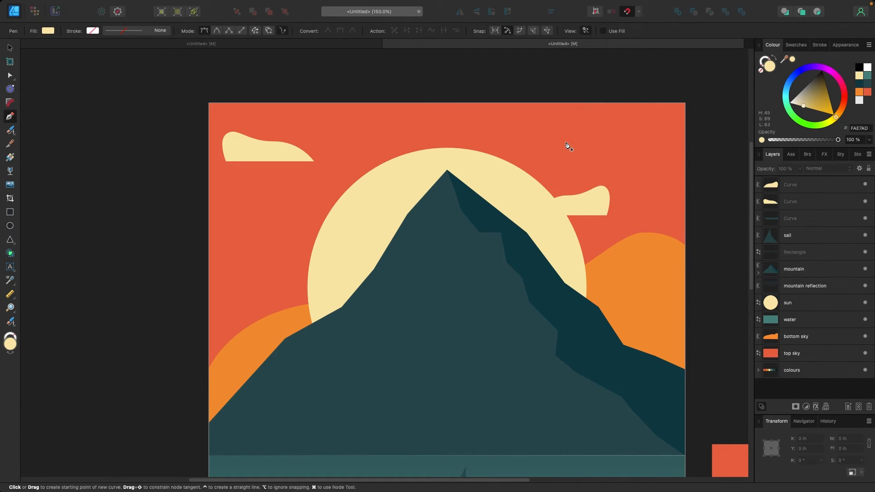
click(657, 142)
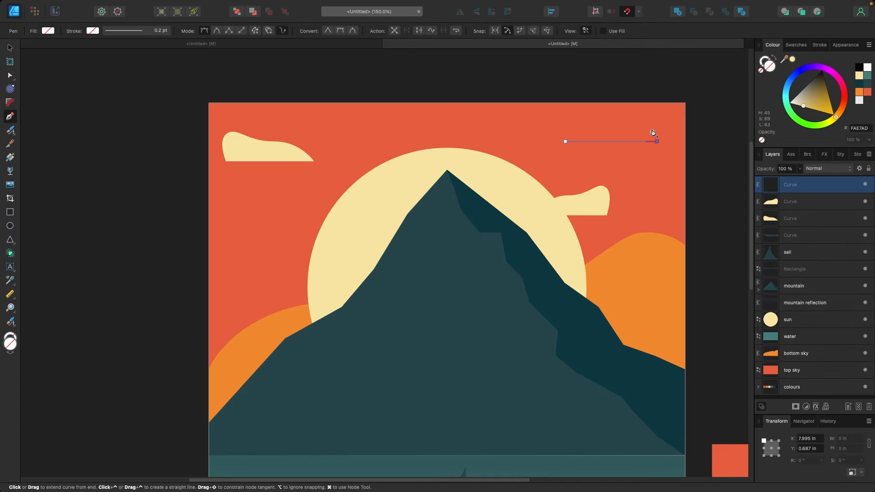
drag(614, 123, 529, 133)
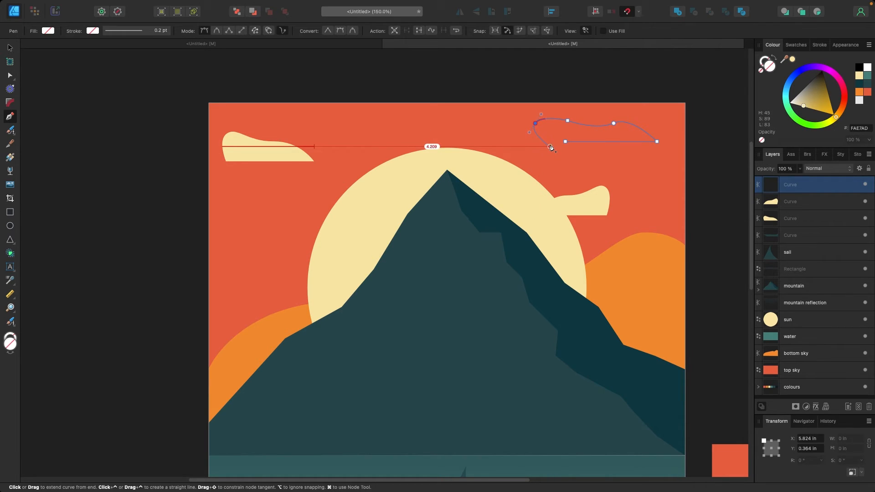
click(551, 142)
click(565, 141)
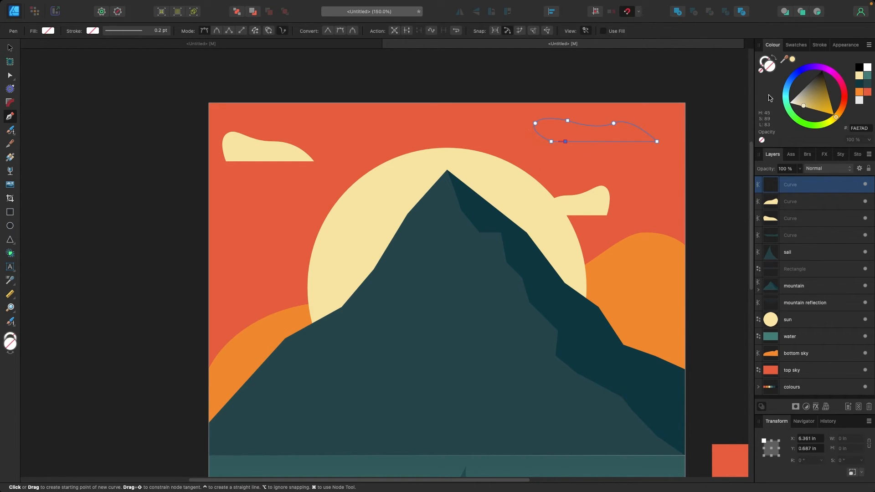
click(791, 60)
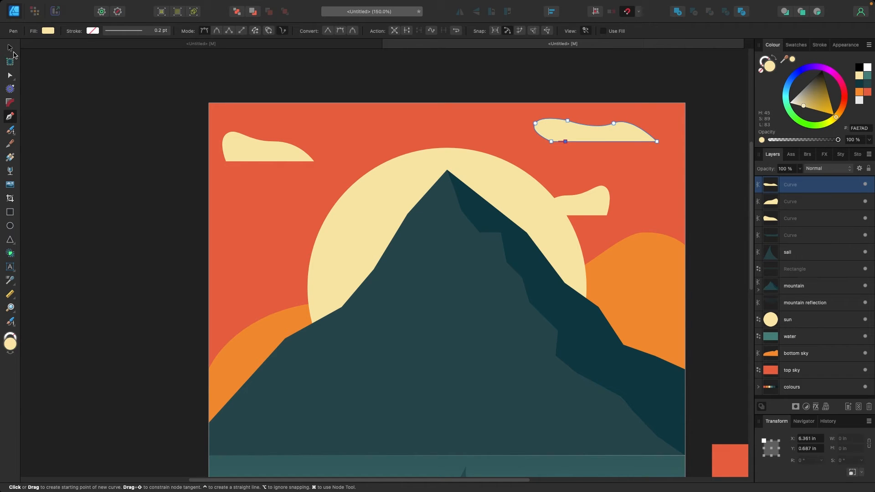
click(10, 47)
click(141, 104)
- Draw a rectangle about 9.15 by 2.4 in across the lower water and fill it with the palette's orange (F49334)
key(ctrl+minus)
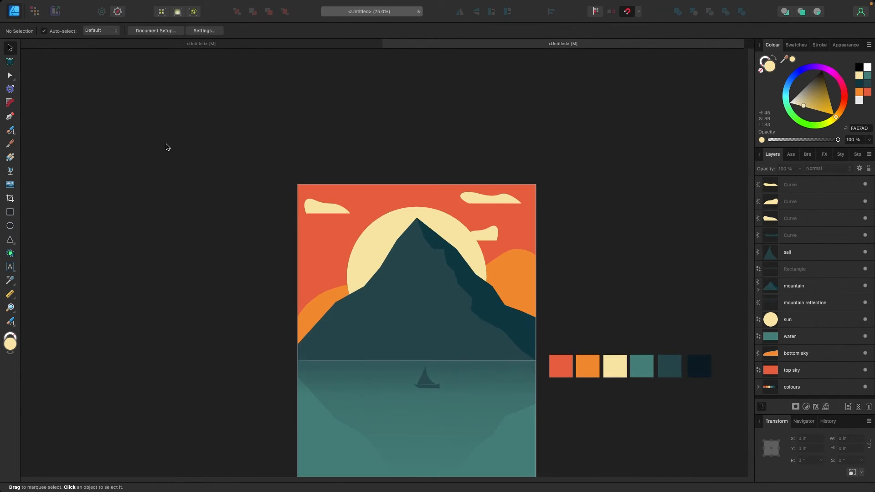
scroll(188, 176, down, 3)
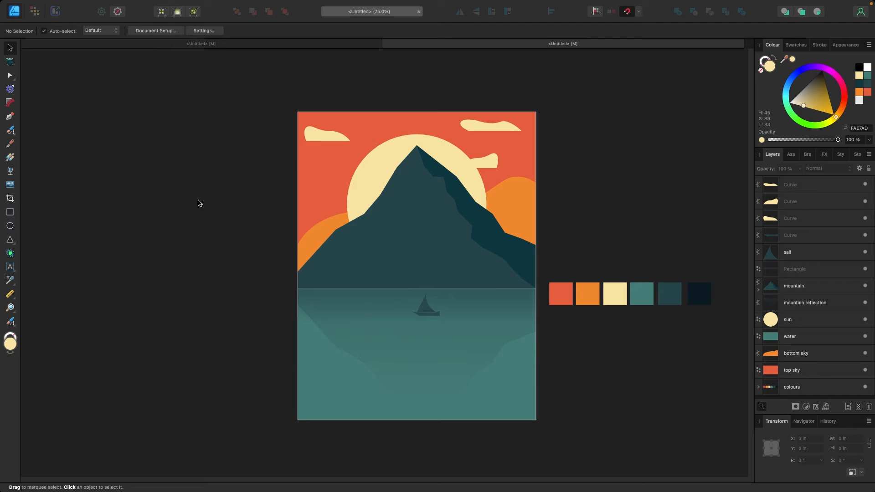
scroll(198, 210, up, 1)
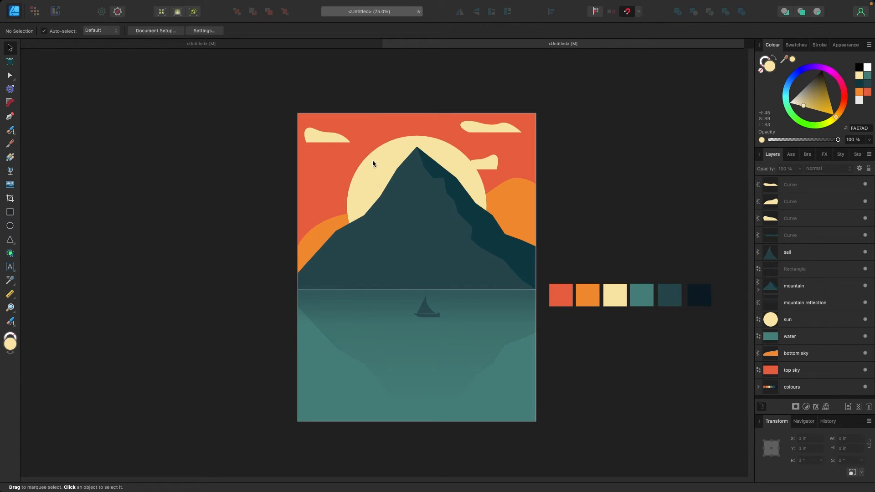
click(12, 218)
drag(289, 350, 546, 417)
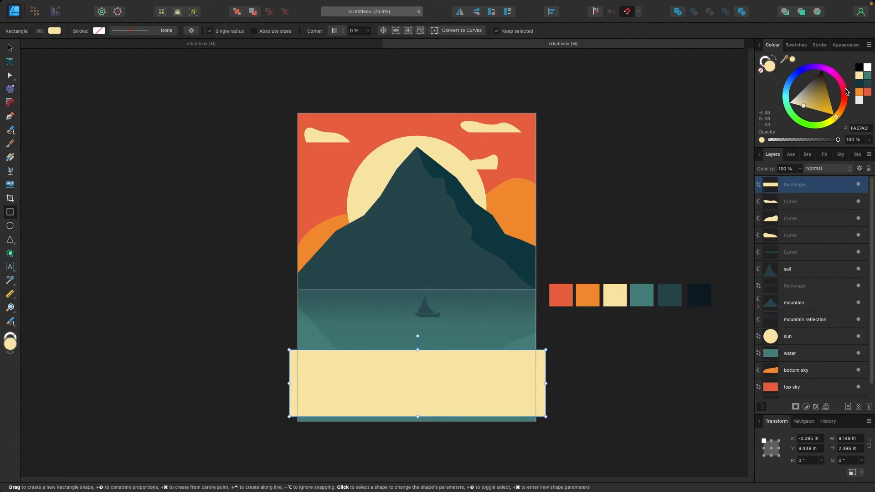
click(862, 91)
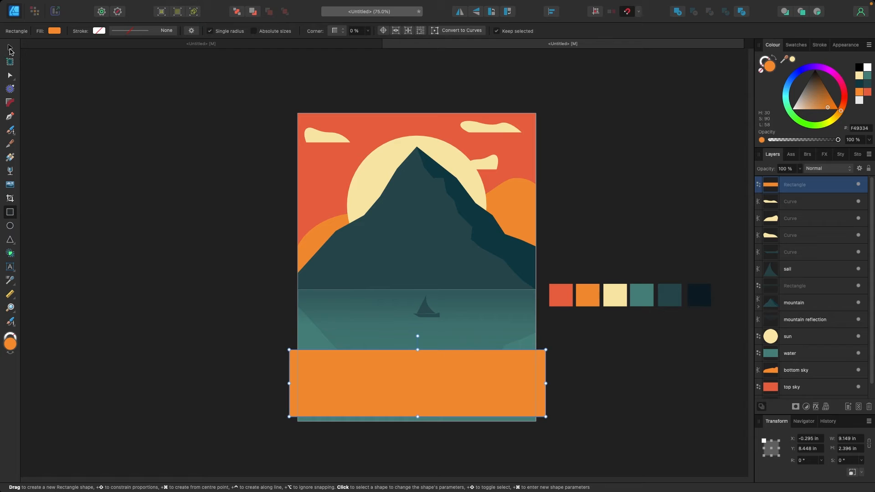
- Lower the orange rectangle's opacity to 36% and resize it to cover the whole water area, about 8.5 by 4.71 in
click(10, 48)
click(799, 169)
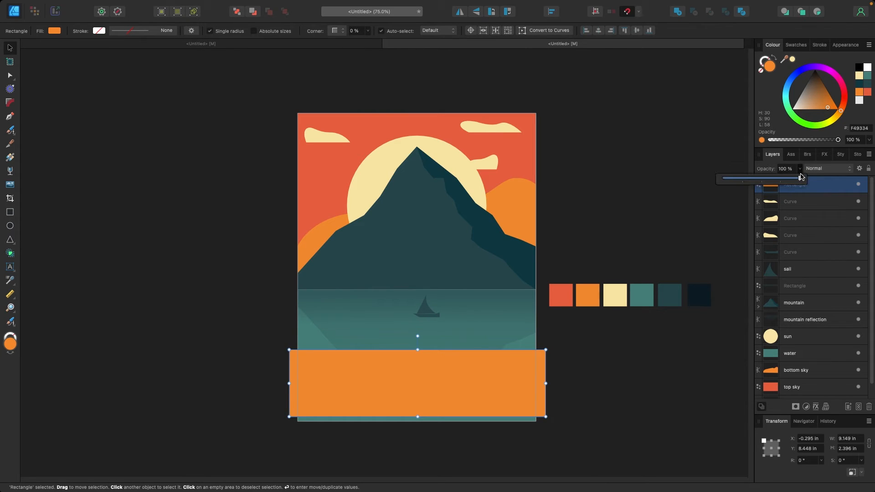
drag(800, 179, 751, 190)
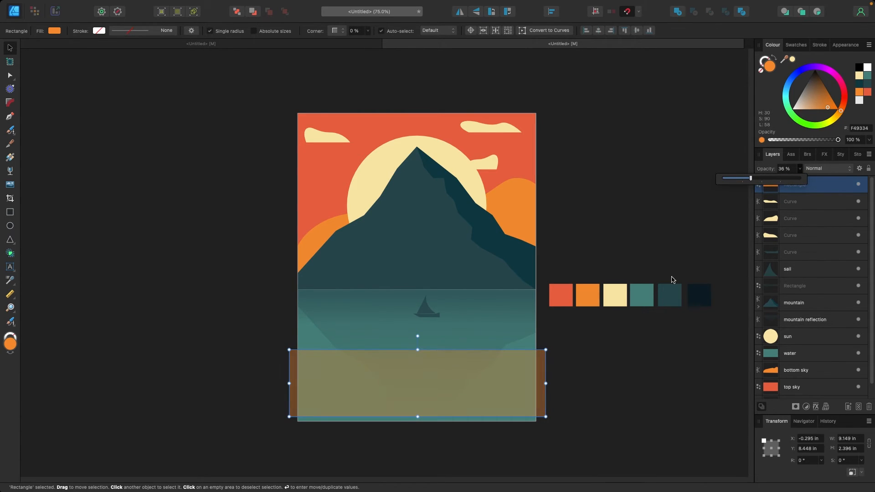
drag(544, 385, 536, 384)
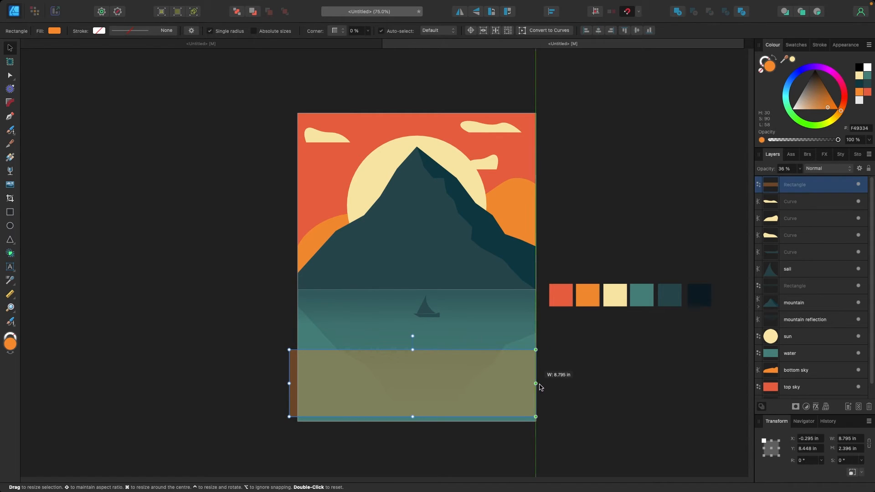
drag(290, 385, 298, 385)
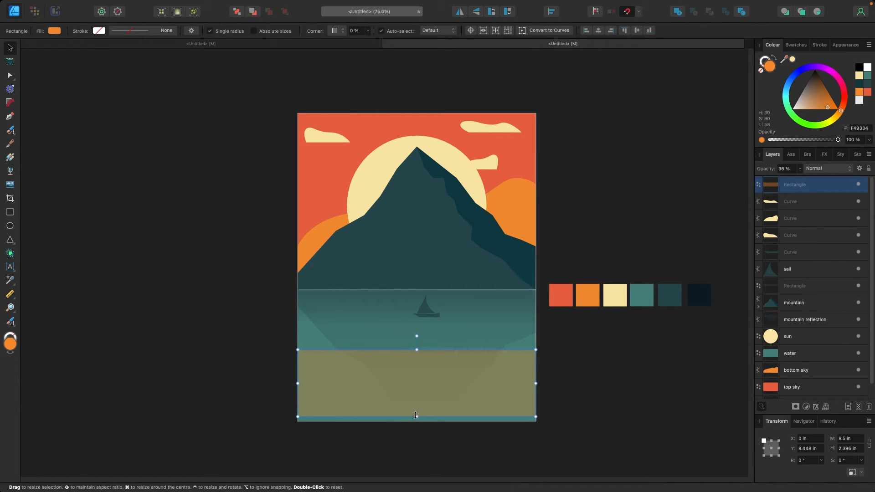
drag(412, 416, 413, 421)
drag(423, 351, 423, 292)
- Reduce the orange overlay's opacity to 13% and give it a linear transparency fading from the artboard's bottom up to the waterline
click(800, 169)
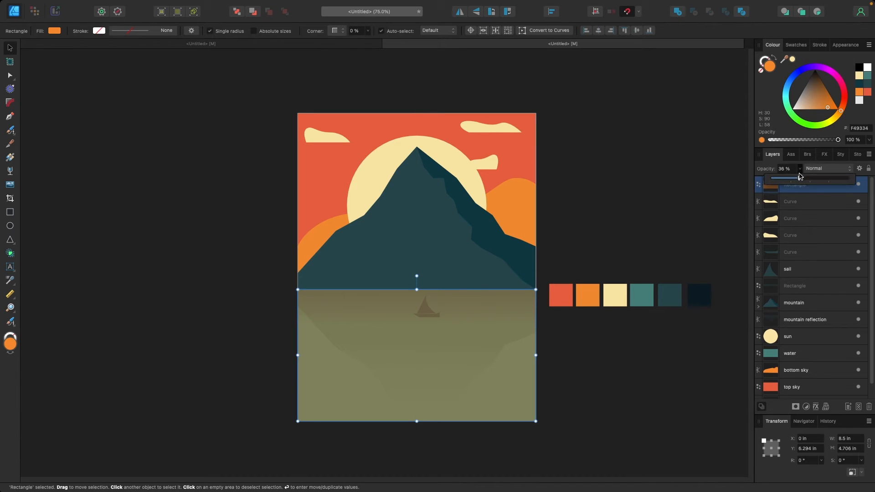
drag(800, 178, 782, 180)
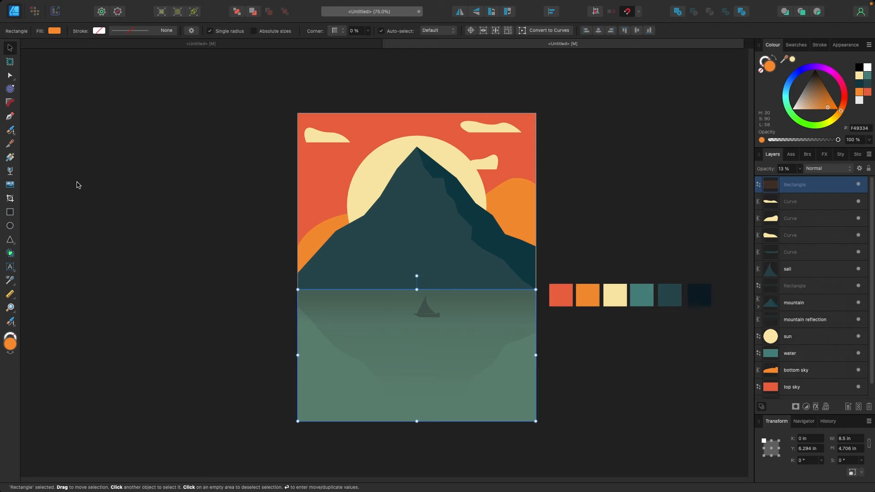
click(10, 170)
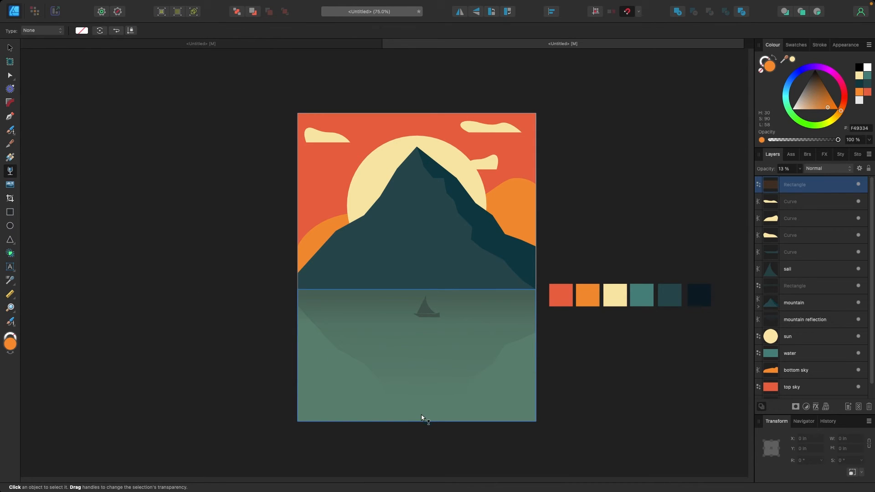
drag(421, 414, 423, 297)
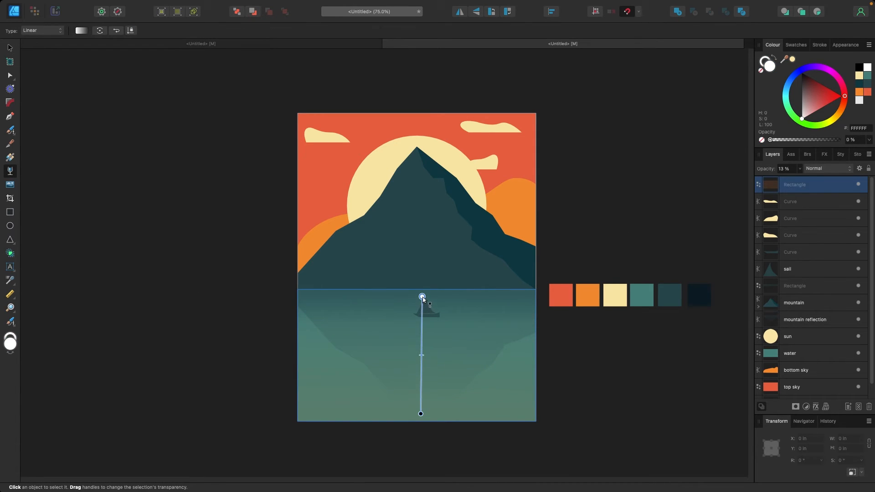
drag(422, 355, 423, 345)
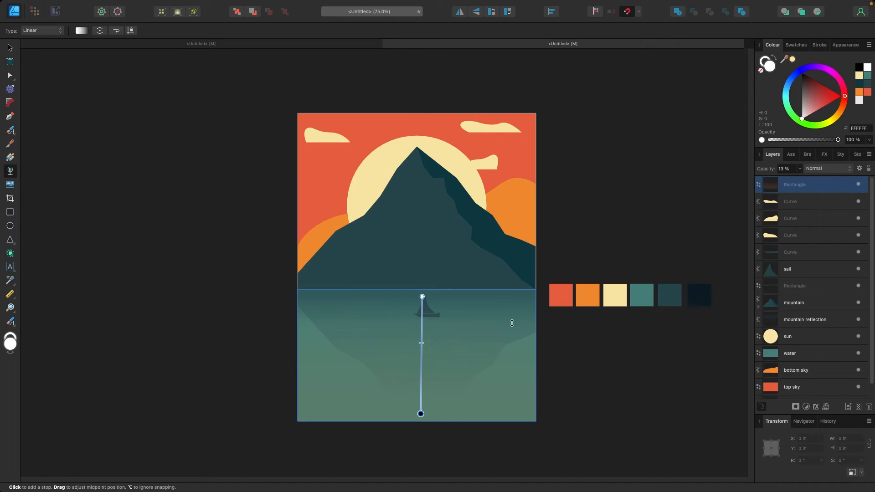
- Raise the orange water overlay's opacity to 23% and deselect it
click(801, 172)
drag(802, 177, 807, 181)
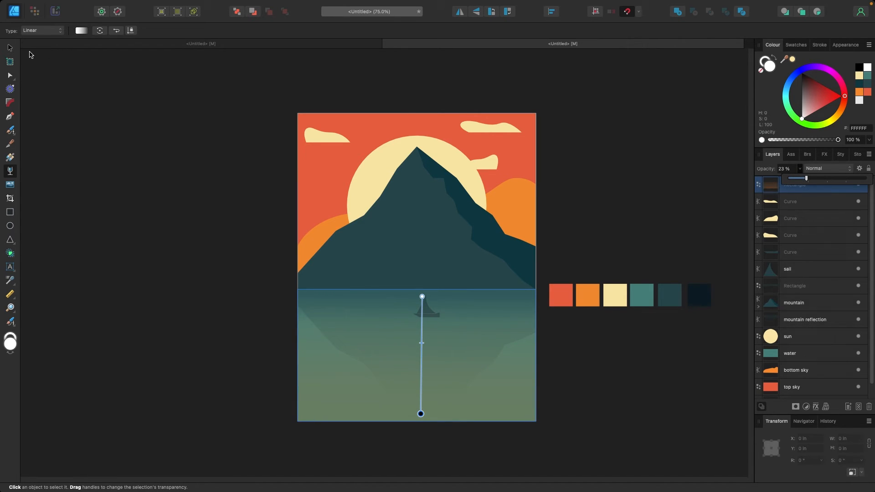
click(9, 49)
click(118, 145)
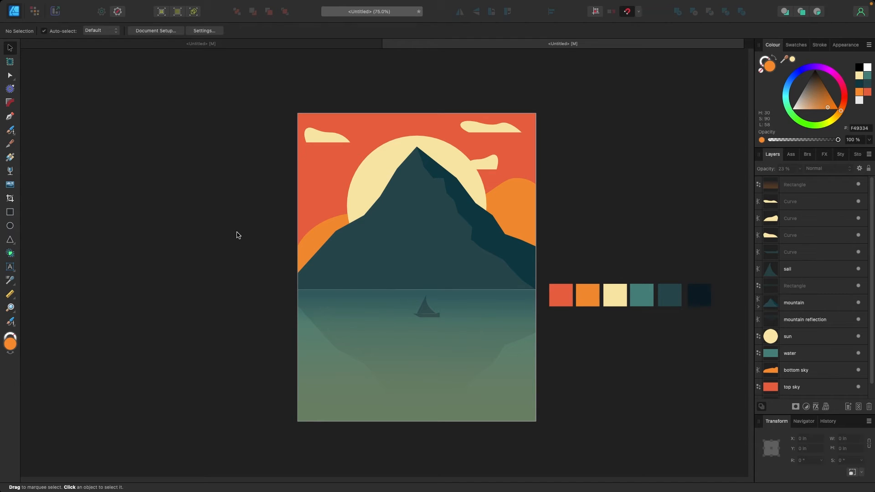
- Add a new pixel layer above all the artwork and switch to the Pixel Persona
key(super+2)
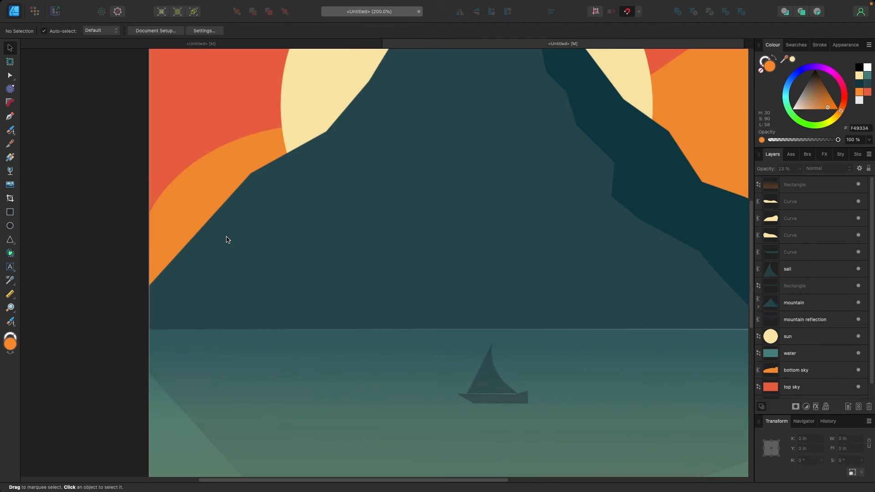
scroll(228, 241, up, 10)
key(space)
drag(100, 245, 162, 209)
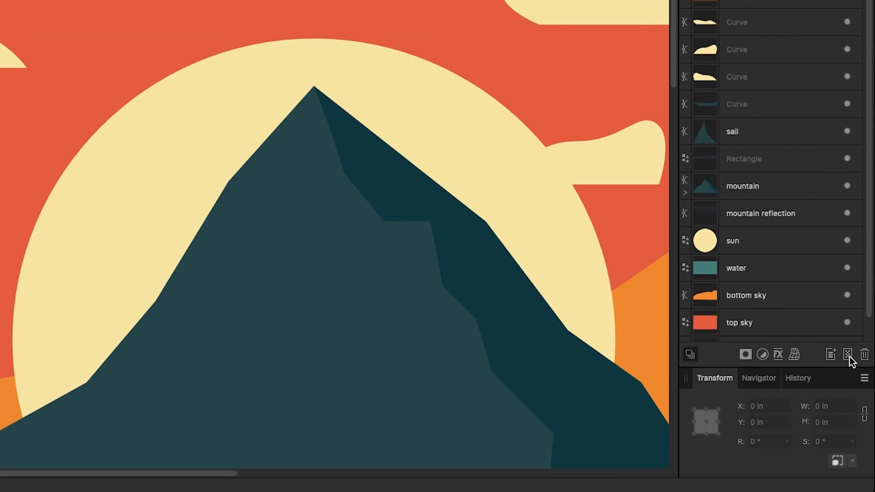
click(859, 407)
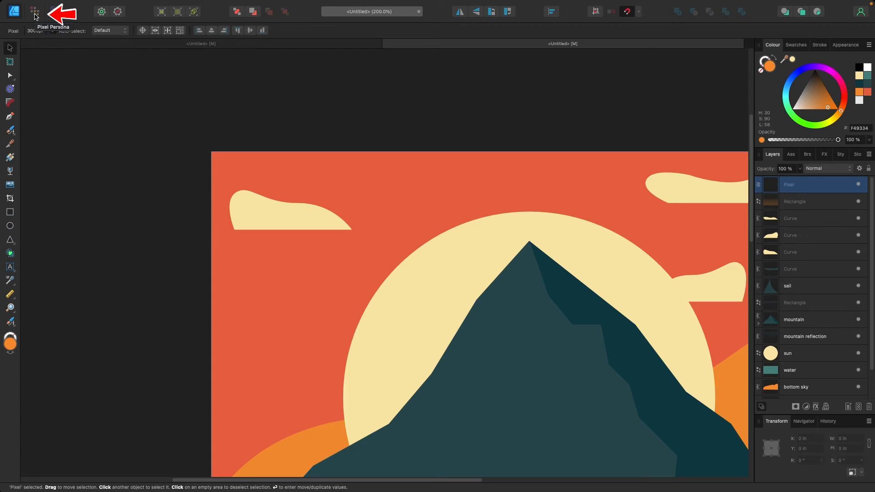
click(35, 15)
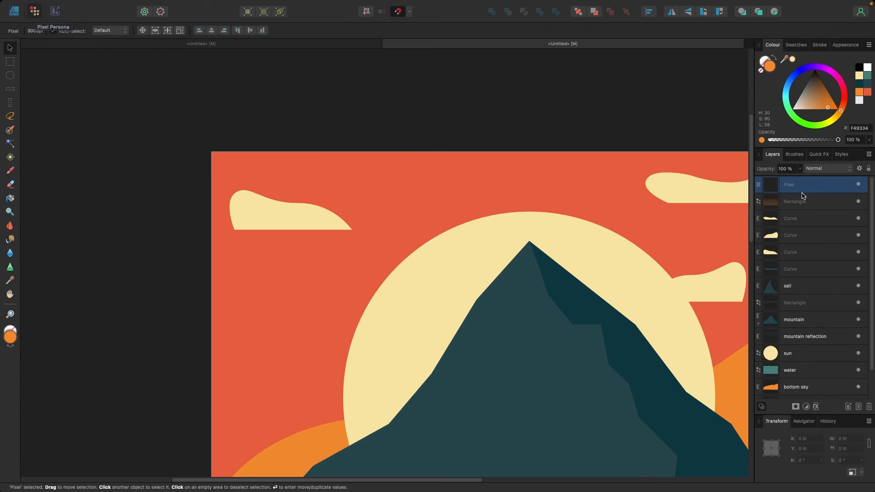
- Choose Subtle Grain 09 from the Subtle Grain Brushes by RetroSupply set and activate the Paint Brush tool
click(802, 155)
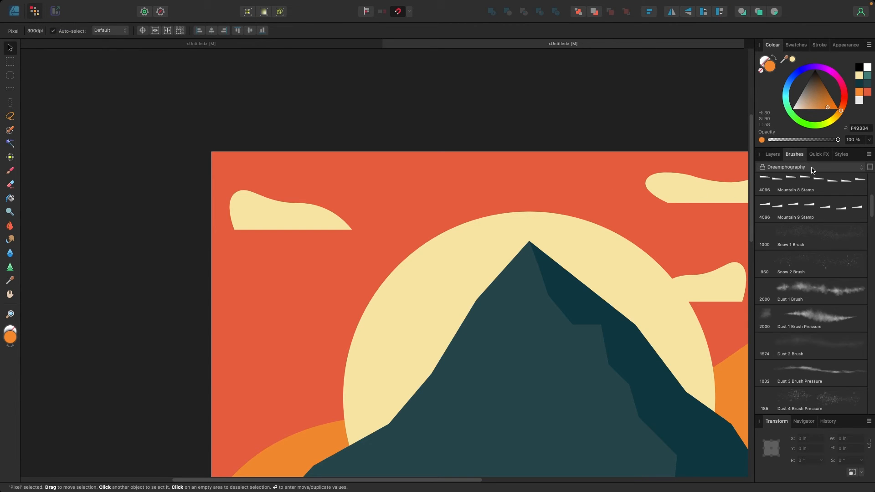
click(813, 170)
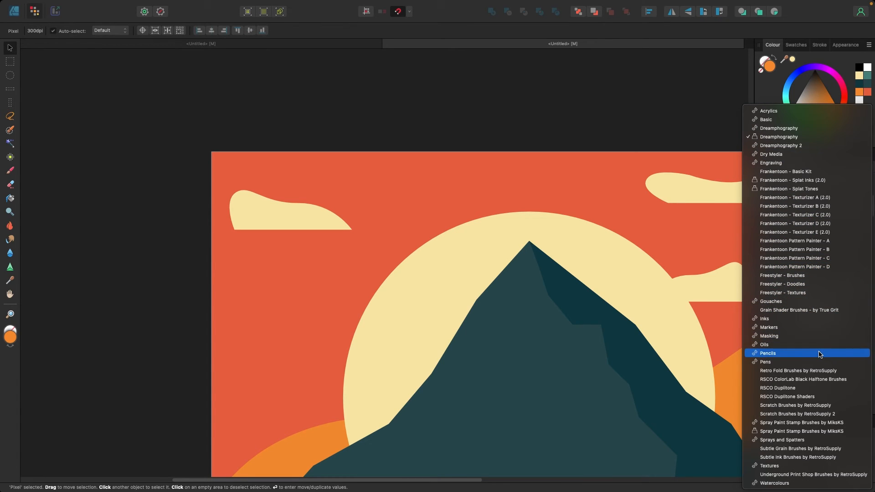
click(802, 449)
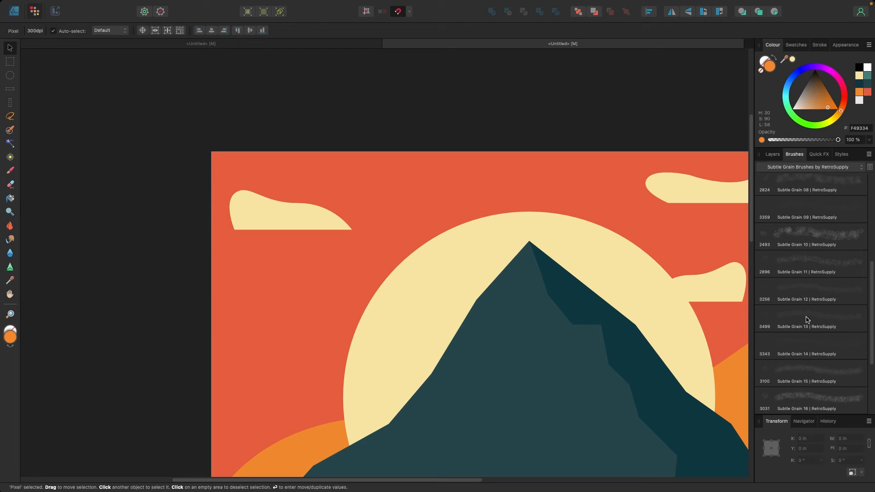
click(803, 206)
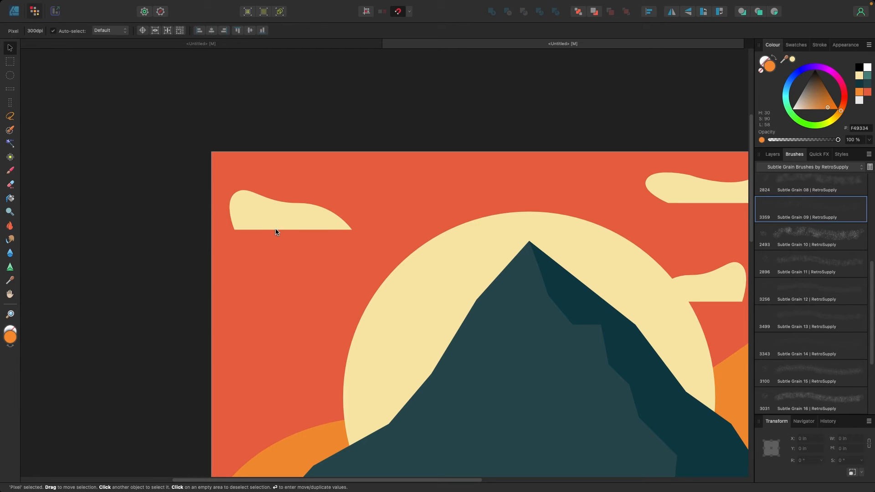
key(b)
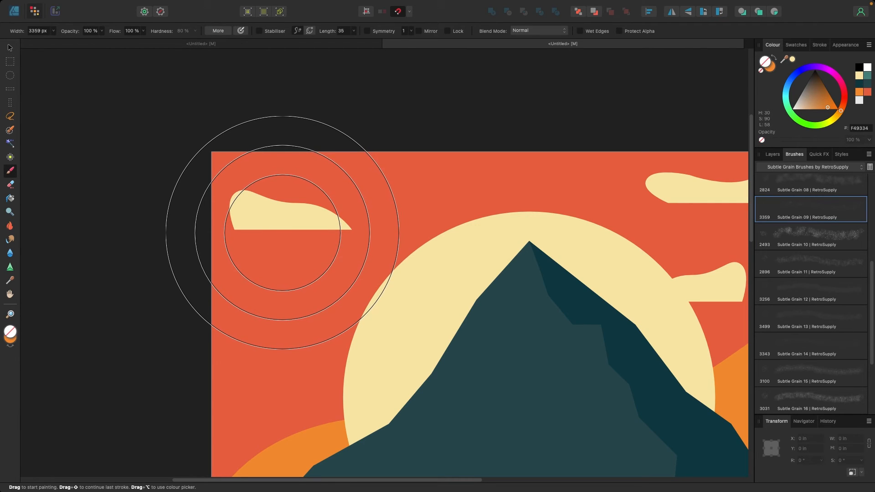
- Reduce the grain brush width to 180.2 px and set its colour to the palette's cream (FAE7AD)
key(bracketleft)
key(bracketleft)
key(bracketleft)
key(bracketleft)
key(bracketleft)
key(bracketleft)
key(bracketleft)
key(bracketleft)
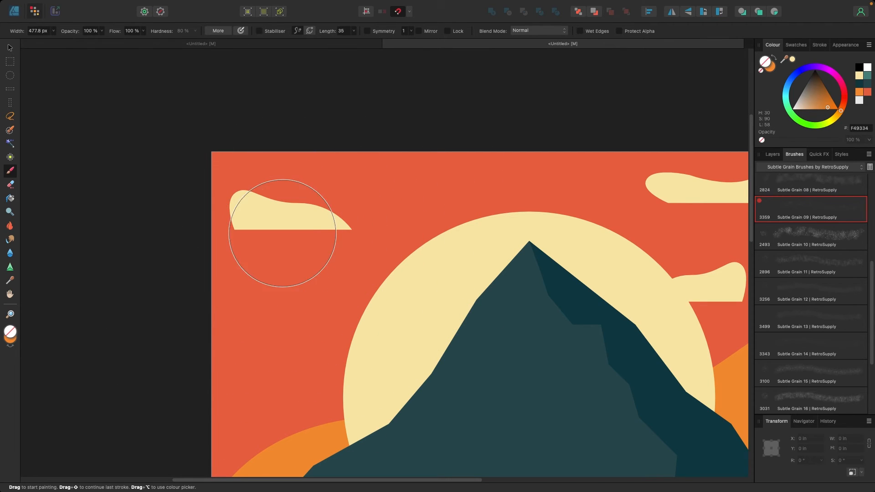
key(bracketleft)
click(859, 76)
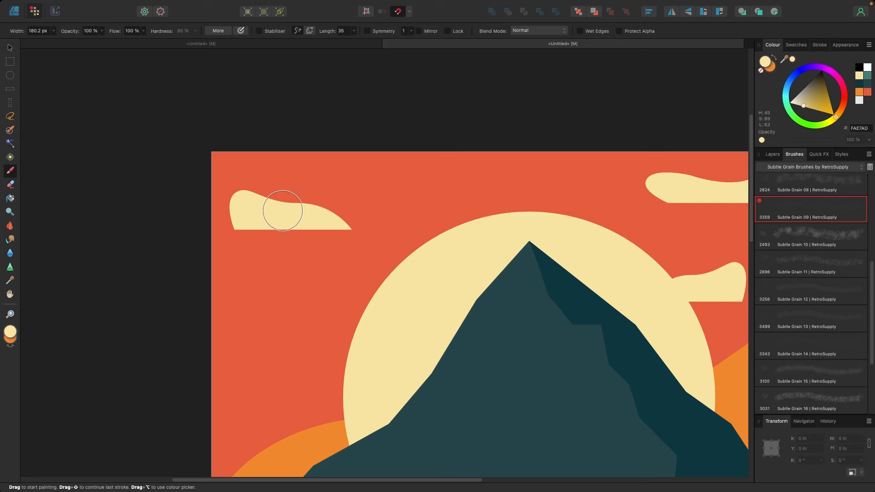
- Set the brush colour to the palette's red (E76847), shrink the brush and paint grain along the left cloud's flat bottom edge
key(super+plus)
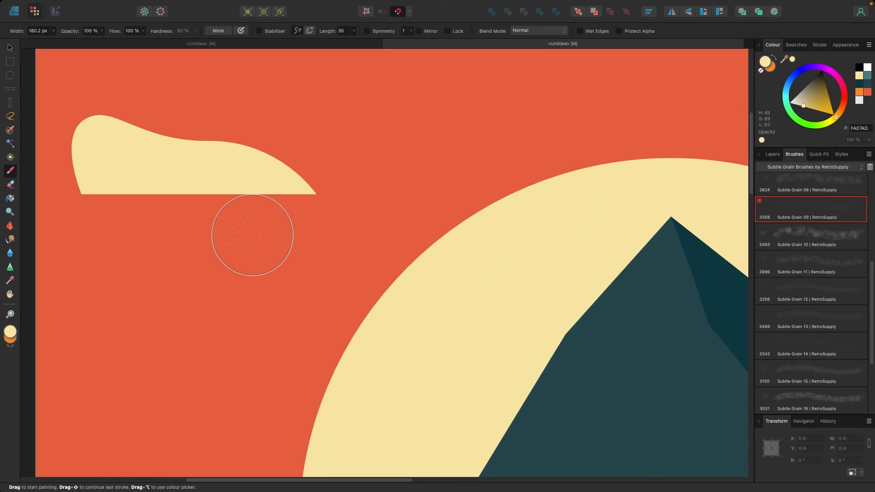
key(space)
drag(217, 185, 322, 239)
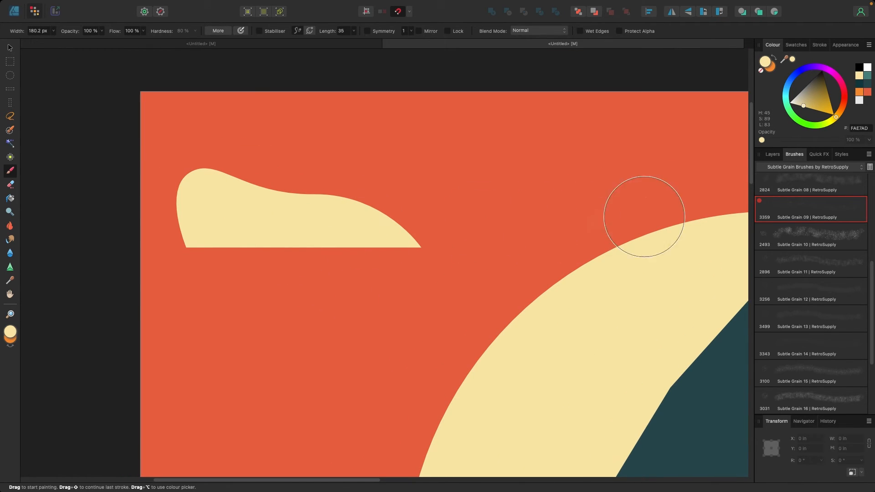
click(867, 92)
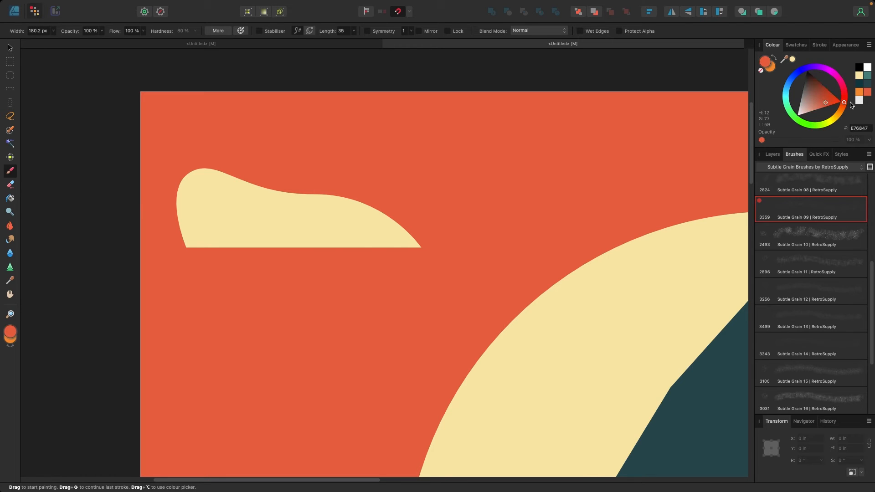
key(bracketleft)
key(bracketleft)
key(bracketleft)
key(bracketleft)
key(bracketleft)
key(bracketleft)
key(bracketleft)
mouse_move(217, 251)
mouse_down()
mouse_move(195, 248)
mouse_move(295, 244)
mouse_move(240, 245)
mouse_move(415, 256)
mouse_move(355, 257)
mouse_up()
- Reduce the brush width to 68 px and extend the red grain shading around the left cloud's edges
key(bracketleft)
key(bracketleft)
key(bracketleft)
key(bracketleft)
key(bracketleft)
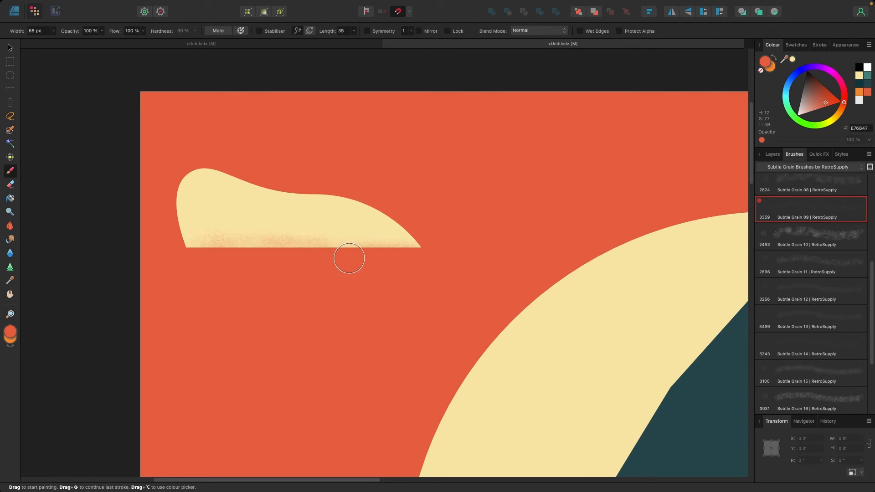
mouse_move(152, 223)
mouse_down()
mouse_move(201, 236)
mouse_move(171, 234)
mouse_move(197, 247)
mouse_move(172, 249)
mouse_move(429, 253)
mouse_move(387, 242)
mouse_move(413, 231)
mouse_move(366, 209)
mouse_move(376, 230)
mouse_move(370, 242)
mouse_move(342, 246)
mouse_move(201, 245)
mouse_move(163, 223)
mouse_move(193, 238)
mouse_move(370, 243)
mouse_move(362, 247)
mouse_move(428, 240)
mouse_move(417, 241)
mouse_move(434, 250)
mouse_move(306, 252)
mouse_move(315, 252)
mouse_move(189, 237)
mouse_move(204, 232)
mouse_move(170, 224)
mouse_up()
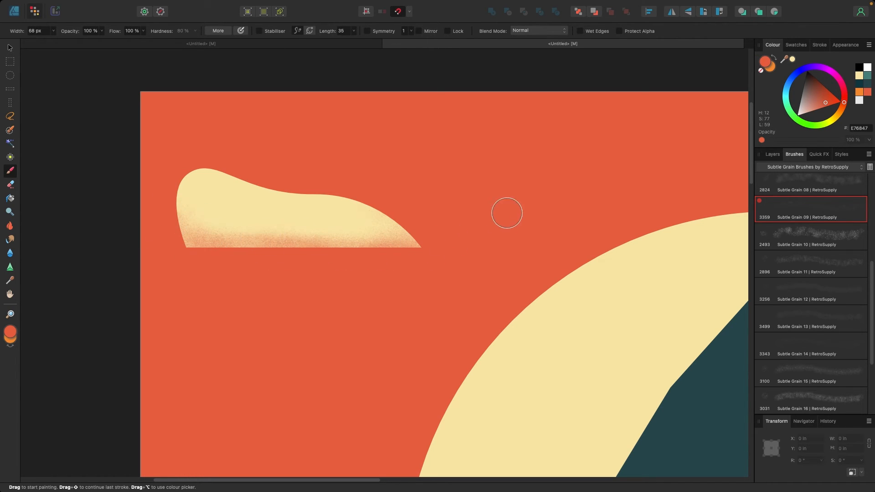
- Paint red grain shading along the edges and undersides of the two clouds on the right side of the sky
drag(555, 178, 3, 200)
mouse_move(480, 228)
mouse_down()
mouse_move(352, 231)
mouse_move(422, 219)
mouse_move(355, 213)
mouse_move(329, 197)
mouse_move(345, 191)
mouse_move(329, 181)
mouse_move(441, 217)
mouse_move(482, 213)
mouse_move(443, 188)
mouse_move(520, 190)
mouse_move(527, 206)
mouse_move(640, 225)
mouse_move(625, 216)
mouse_move(664, 214)
mouse_move(566, 209)
mouse_move(635, 191)
mouse_move(611, 177)
mouse_move(604, 197)
mouse_move(540, 222)
mouse_move(550, 221)
mouse_move(406, 215)
mouse_move(631, 216)
mouse_move(422, 210)
mouse_up()
drag(427, 318, 419, 210)
mouse_move(455, 301)
mouse_down()
mouse_move(431, 295)
mouse_move(526, 291)
mouse_move(527, 264)
mouse_move(481, 236)
mouse_move(384, 249)
mouse_move(434, 292)
mouse_move(466, 298)
mouse_move(471, 309)
mouse_move(492, 271)
mouse_move(513, 298)
mouse_move(456, 301)
mouse_move(516, 302)
mouse_move(525, 284)
mouse_move(489, 244)
mouse_move(539, 235)
mouse_up()
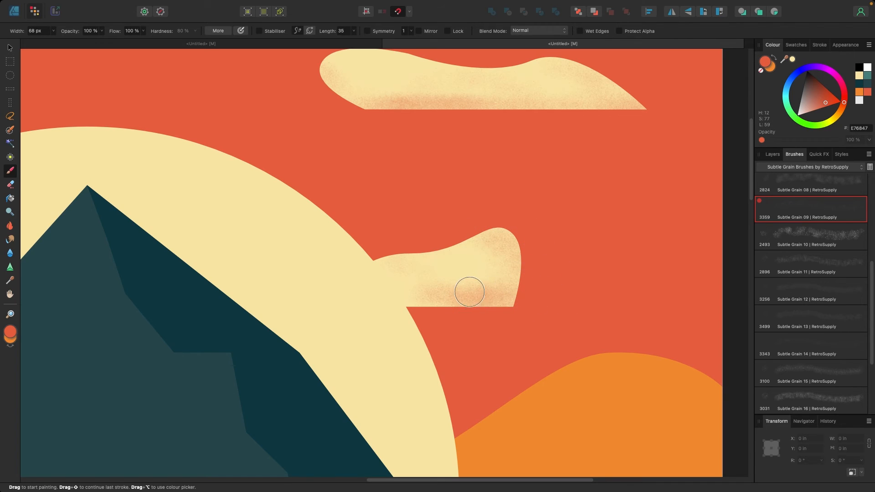
key(super+minus)
key(super+minus)
key(super+minus)
key(super+minus)
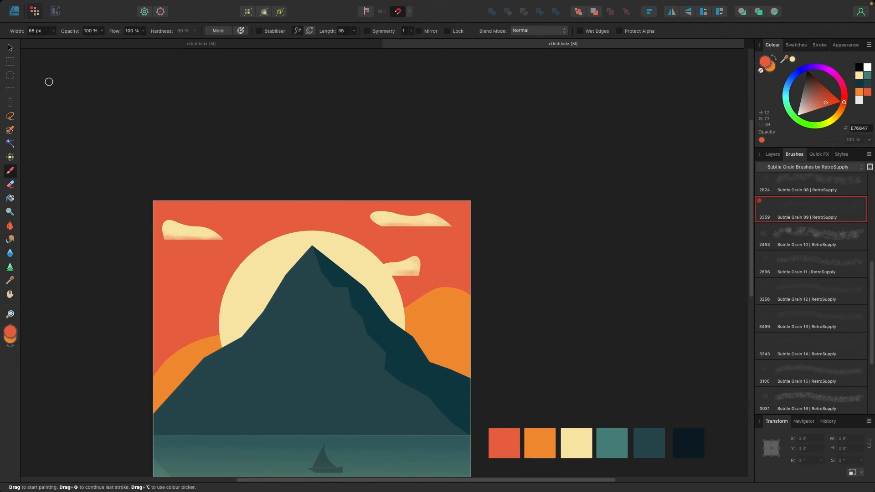
- Rename the painted grain pixel layer as "cloud work"
click(9, 48)
scroll(142, 61, down, 10)
scroll(143, 60, left, 3)
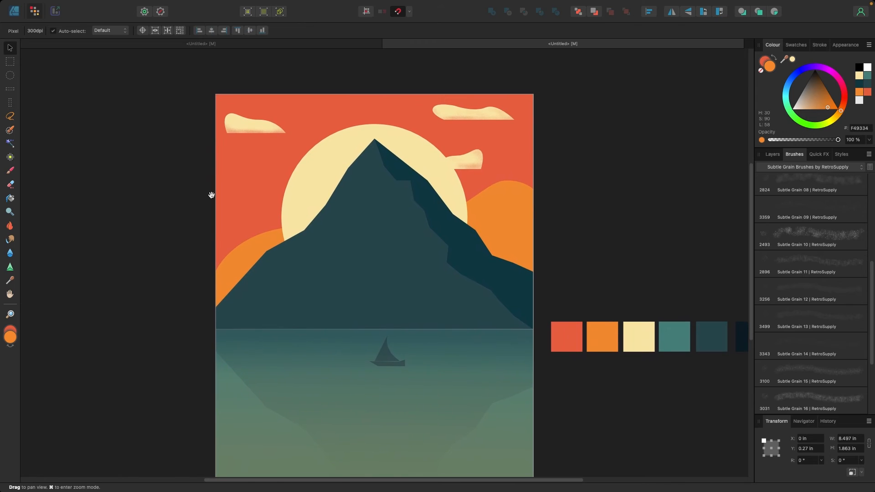
drag(209, 185, 224, 200)
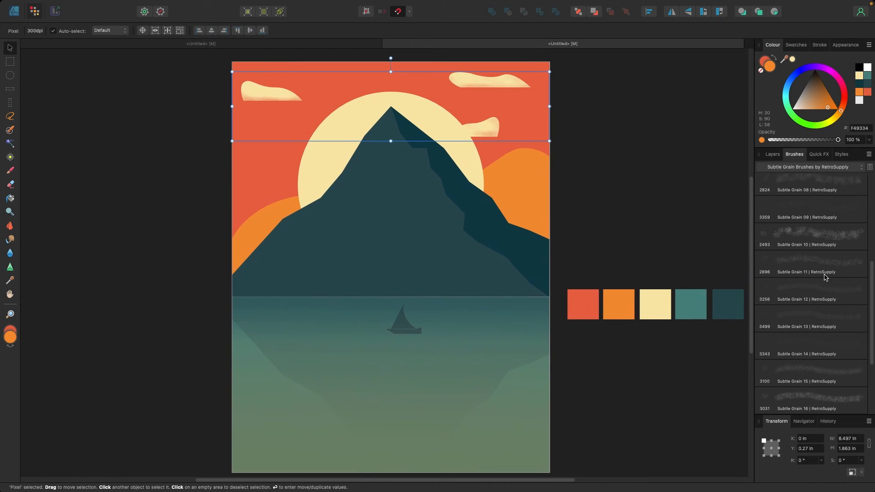
scroll(847, 248, up, 3)
scroll(846, 248, up, 5)
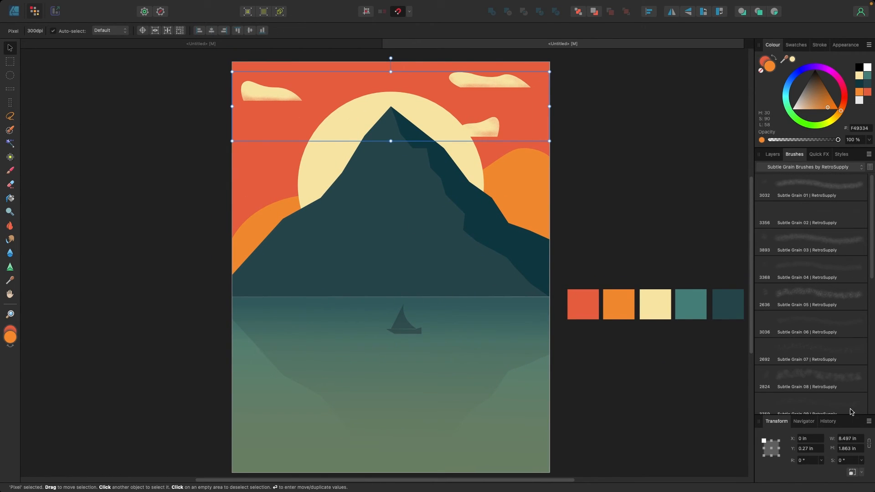
click(777, 155)
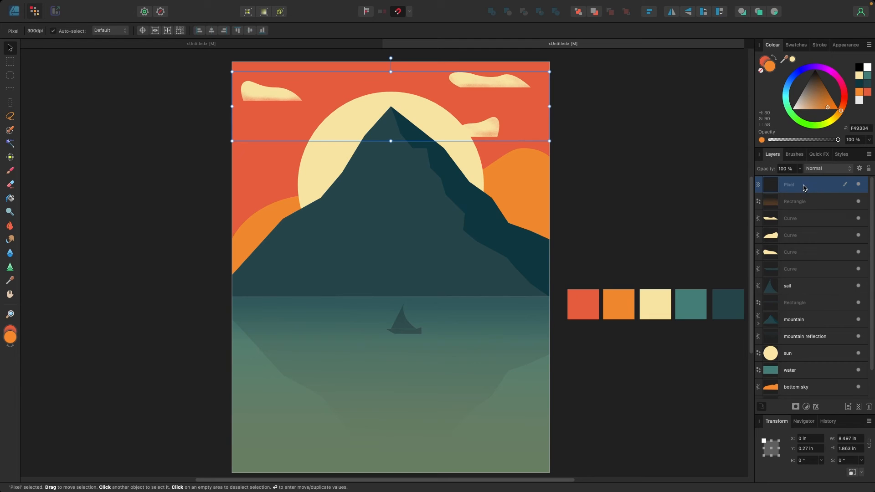
double_click(794, 188)
text(cloud)
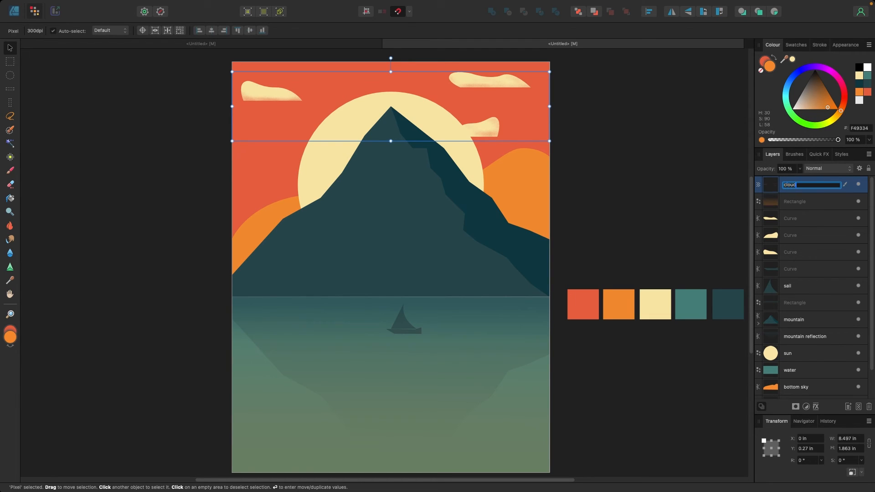
text( work)
- Rename the orange water overlay rectangle as "ornage highlights" and deselect it
click(804, 206)
double_click(795, 201)
text(ornage highlights)
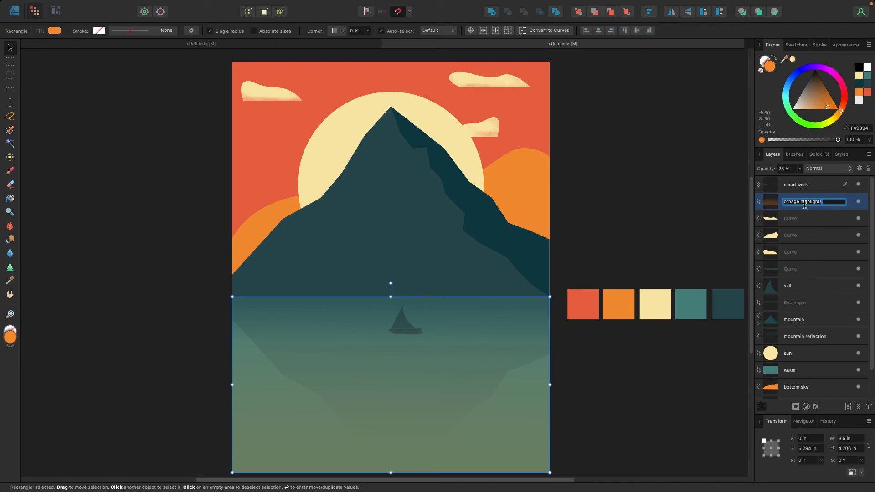
click(721, 228)
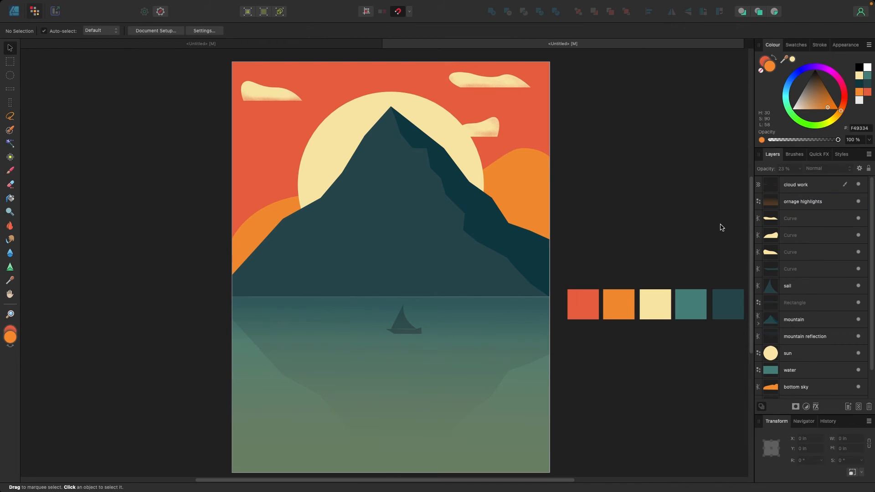
- Group the three cloud curves
click(798, 220)
shift+click(799, 253)
right_click(798, 252)
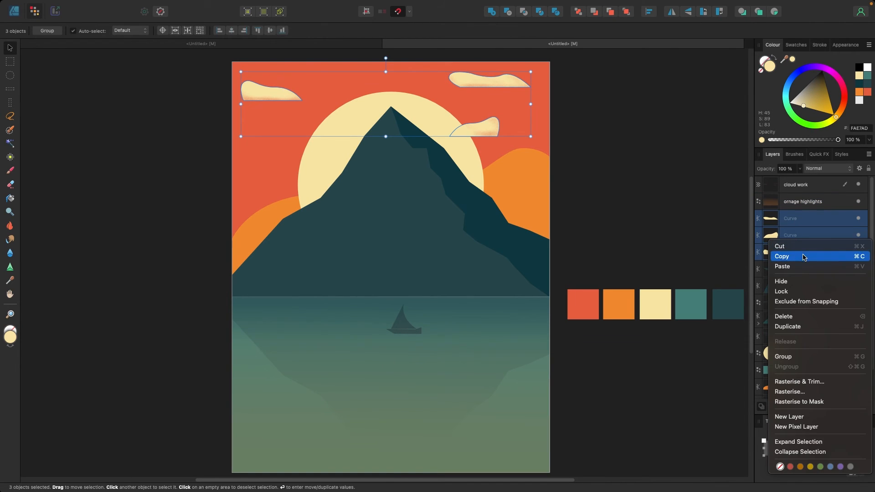
click(783, 357)
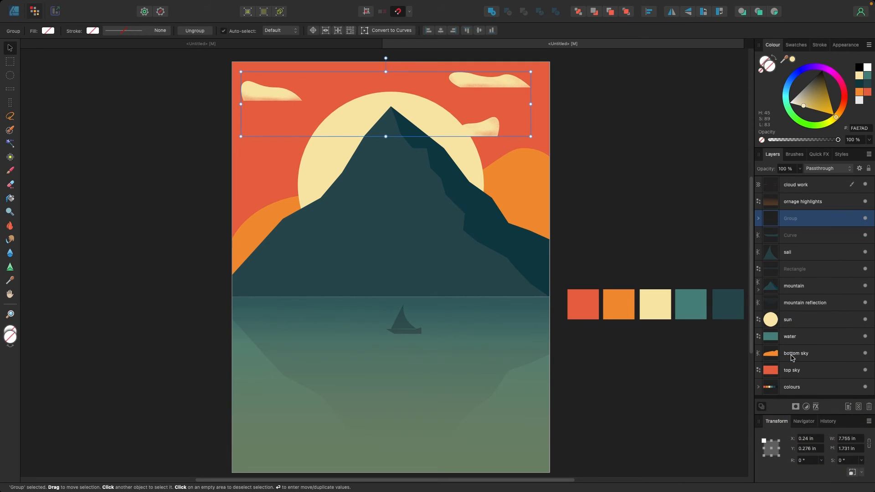
- Rename the new cloud group as "clouds", return to the Move tool and clear the selection
key(l)
key(o)
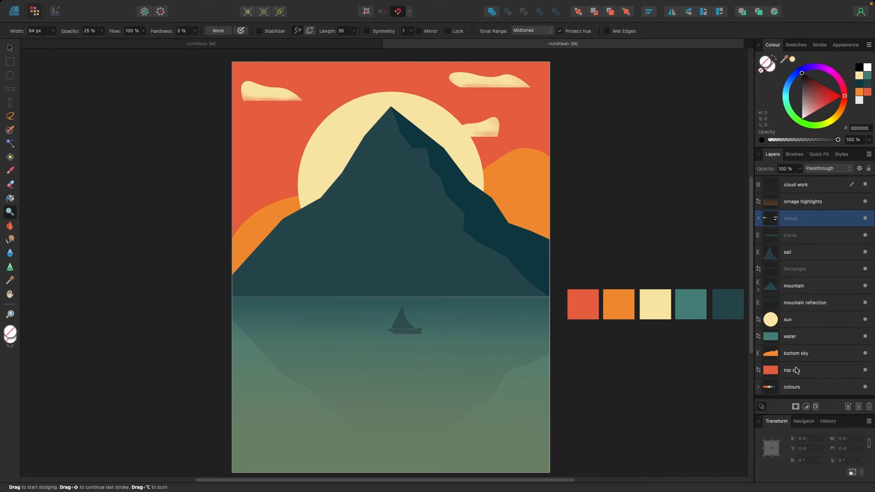
double_click(799, 223)
text(clouds)
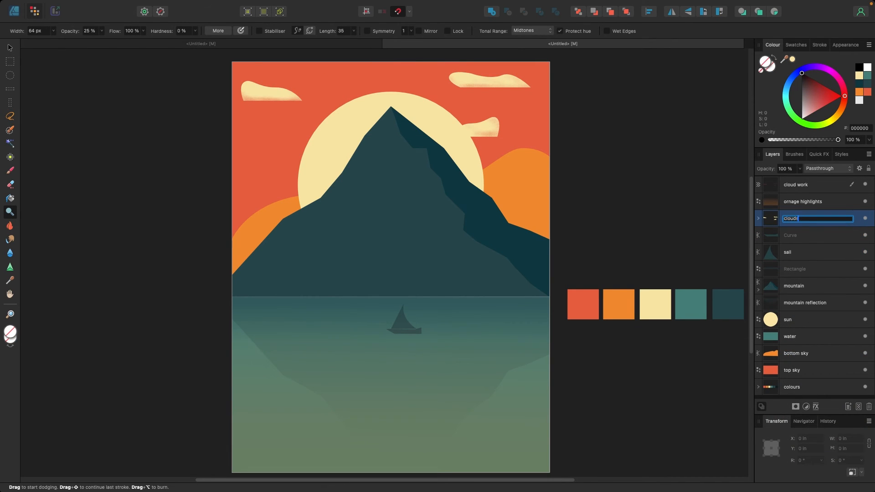
click(606, 211)
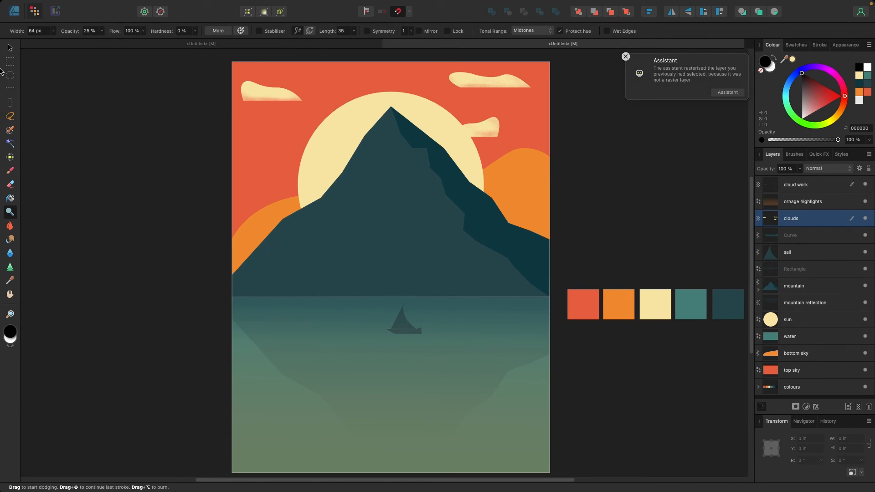
click(10, 48)
click(101, 114)
scroll(156, 190, down, 1)
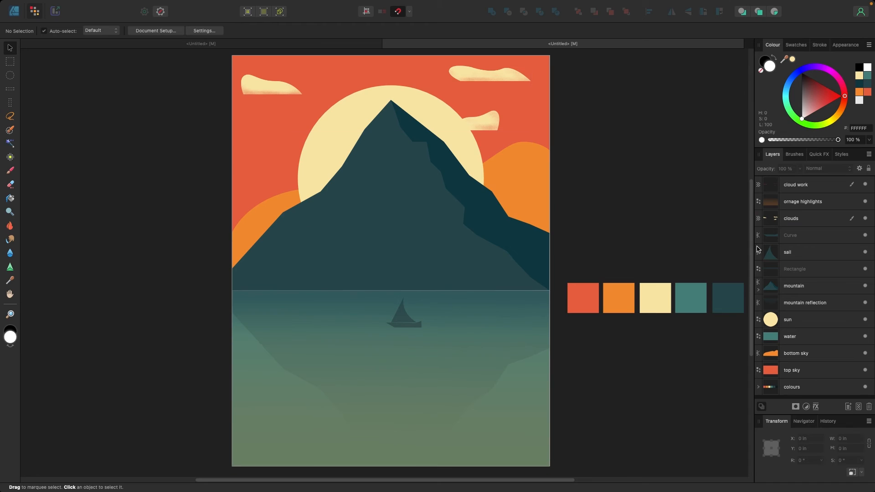
- Add a new pixel layer and pick the Palm 2 Stamp brush from the Dreamphography set for painting
click(859, 407)
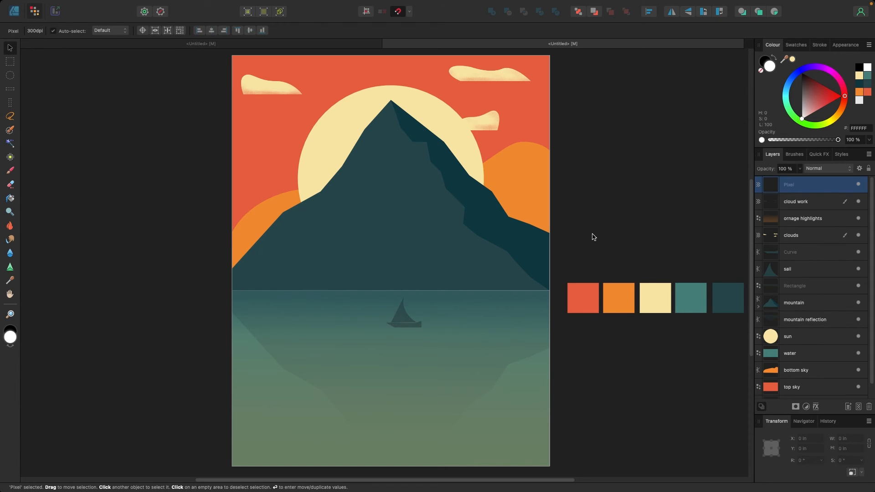
key(b)
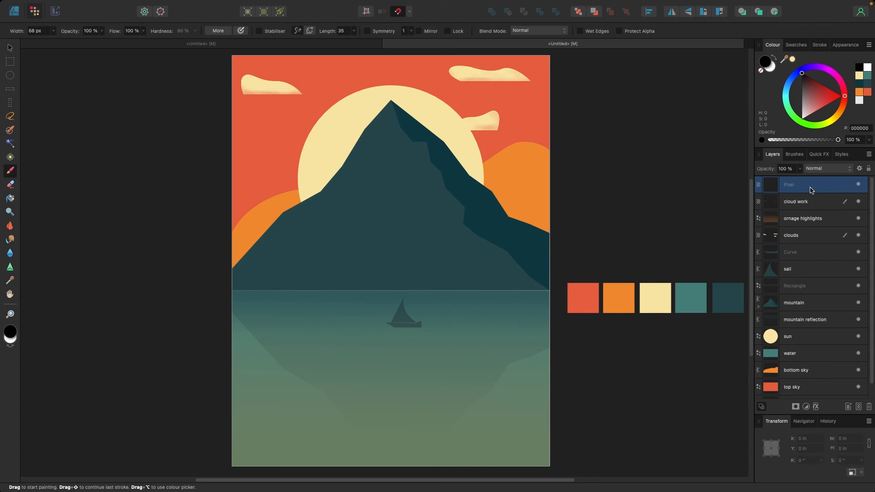
click(794, 154)
click(807, 169)
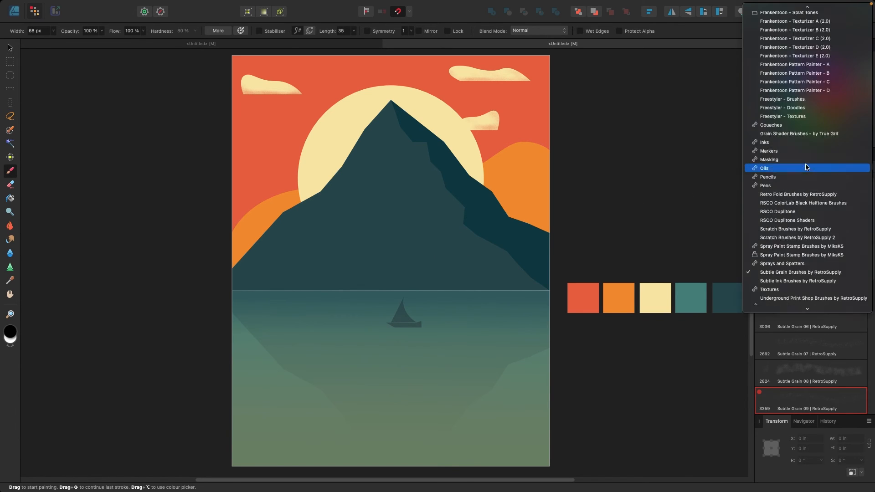
scroll(812, 40, up, 5)
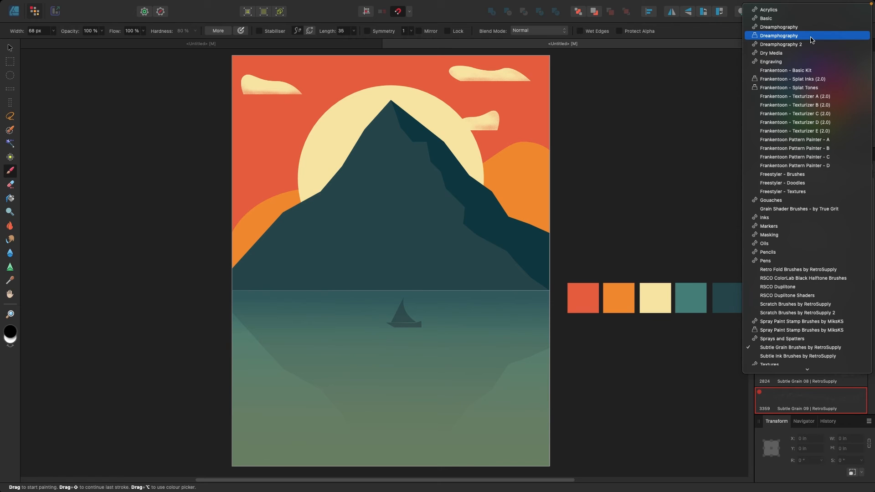
click(813, 41)
scroll(801, 277, down, 3)
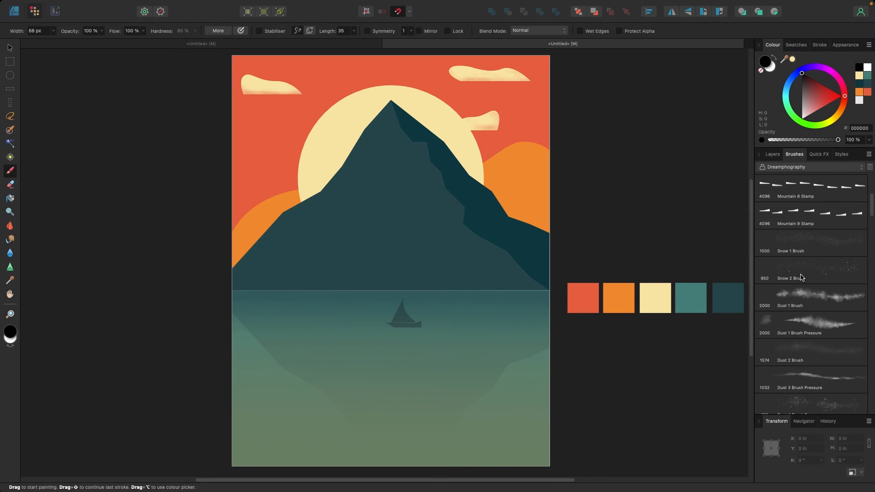
scroll(803, 283, down, 10)
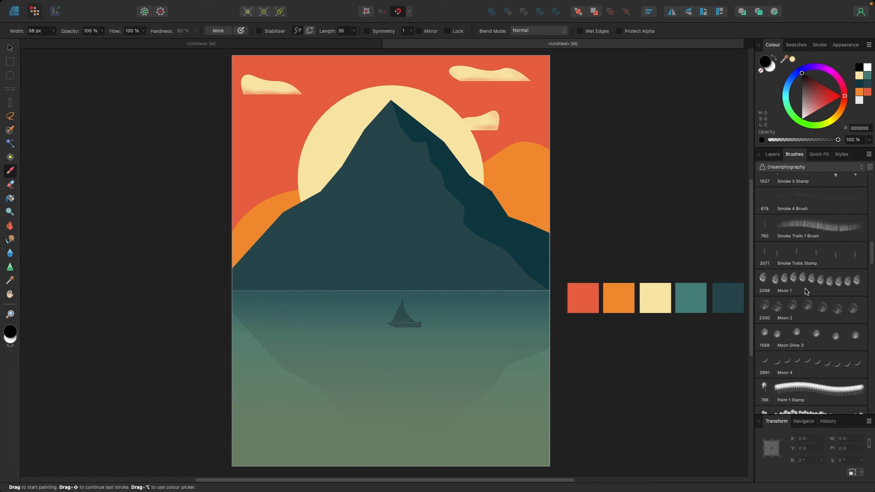
scroll(806, 291, down, 6)
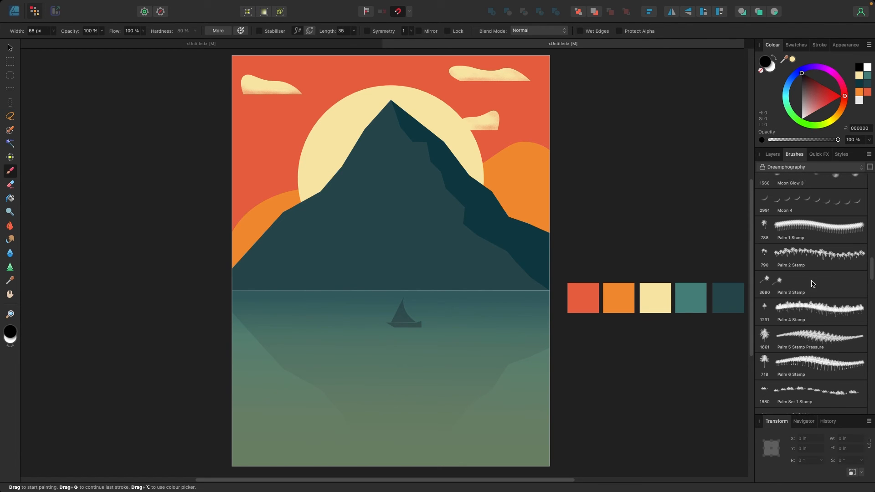
click(816, 253)
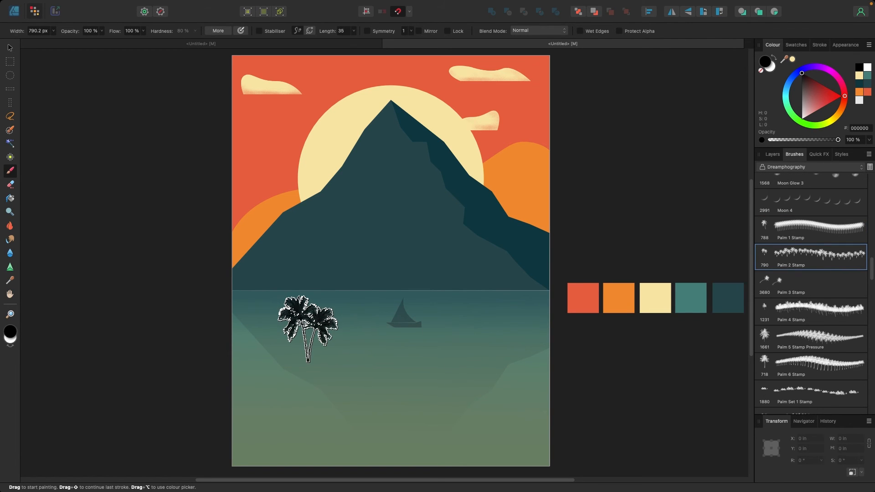
- Enlarge the palm brush to about 3197 px wide and stamp black palms along the artwork's left edge, trunks reaching the bottom
key(bracketright)
key(bracketright)
key(bracketright)
key(bracketright)
key(bracketright)
key(bracketright)
key(bracketright)
key(bracketright)
key(bracketright)
scroll(265, 322, down, 2)
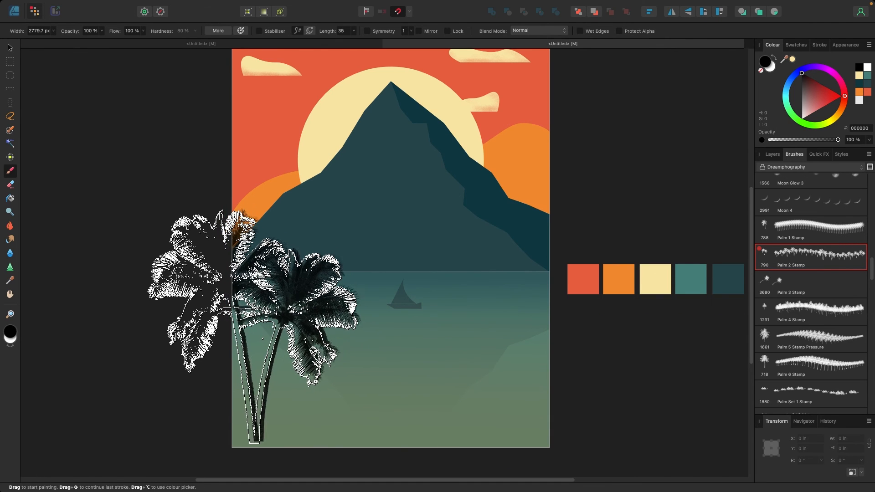
key(bracketright)
click(253, 328)
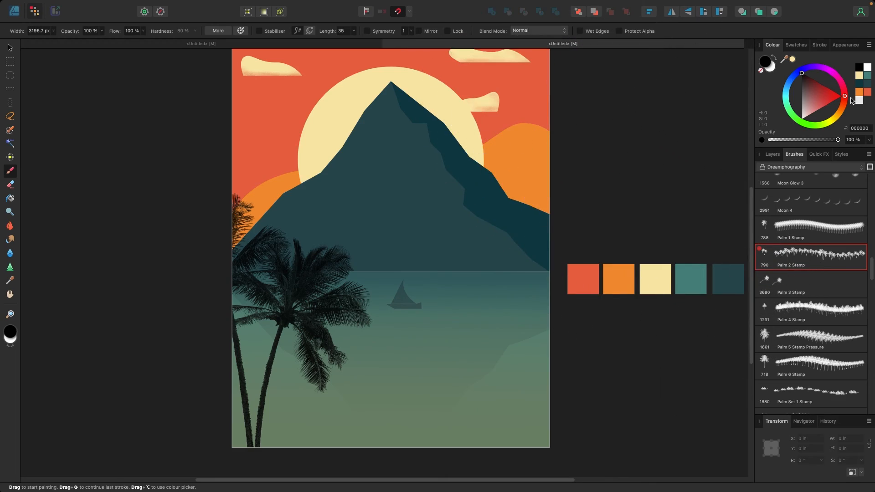
- Try stamping the palms in dark teal 003E49 over the right half of the artwork
click(862, 88)
click(461, 326)
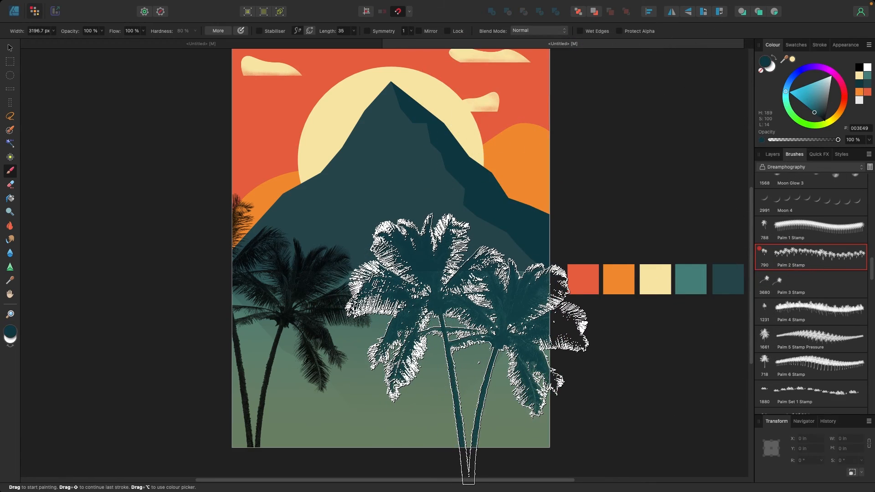
key(super+z)
click(480, 321)
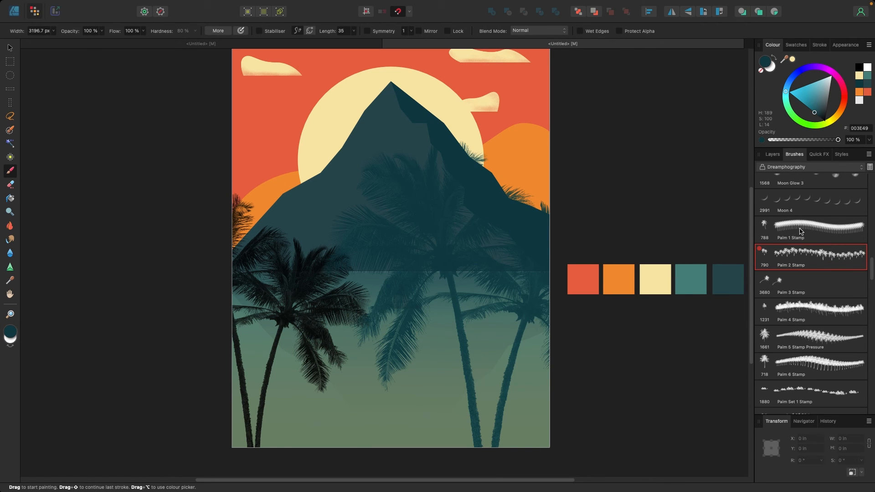
key(super+z)
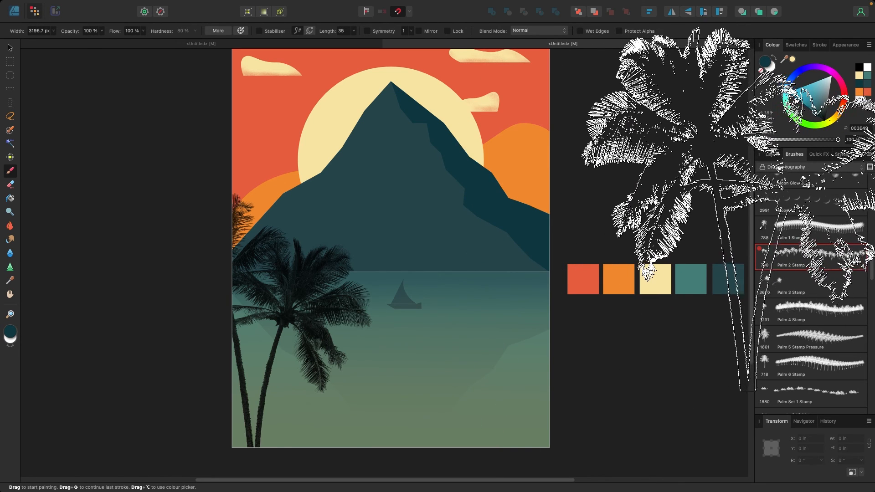
click(603, 298)
key(super+z)
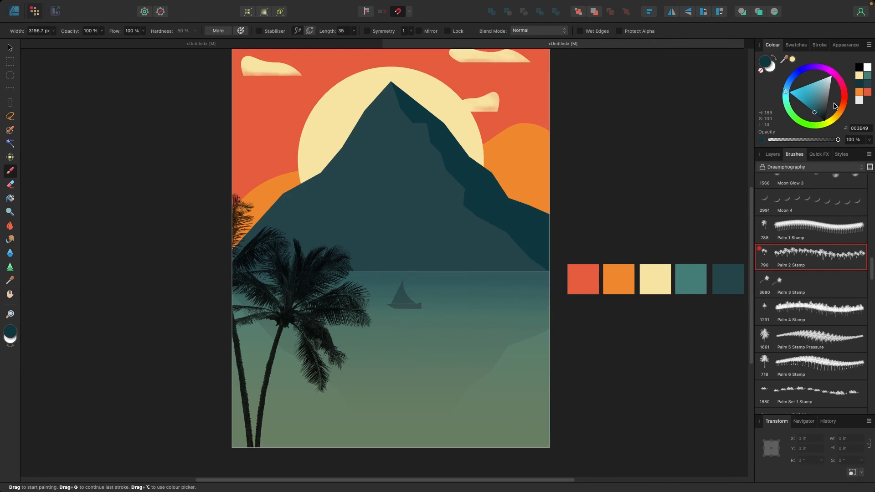
click(427, 305)
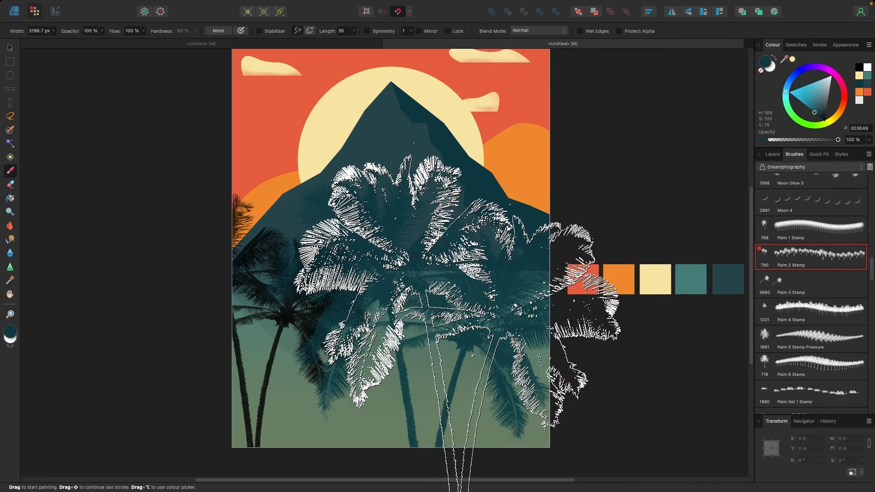
key(super+z)
- Set the brush colour to black and enlarge the palm stamp to about 3513 px wide
click(825, 120)
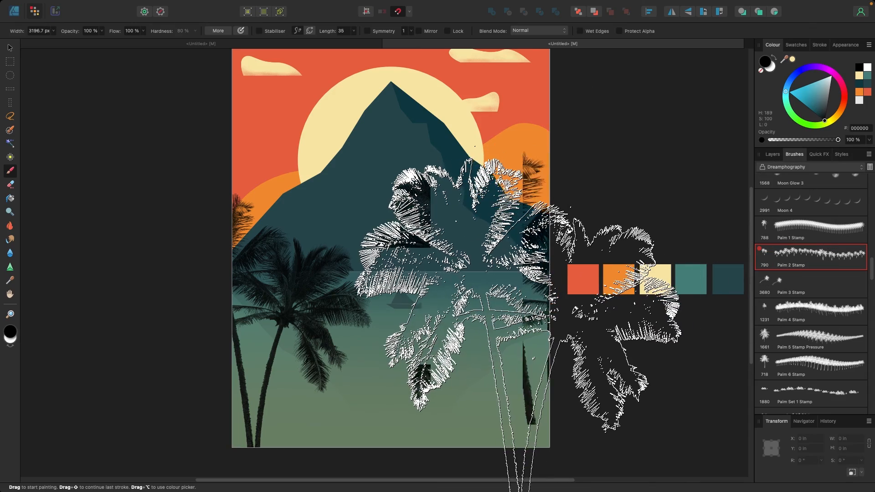
click(523, 332)
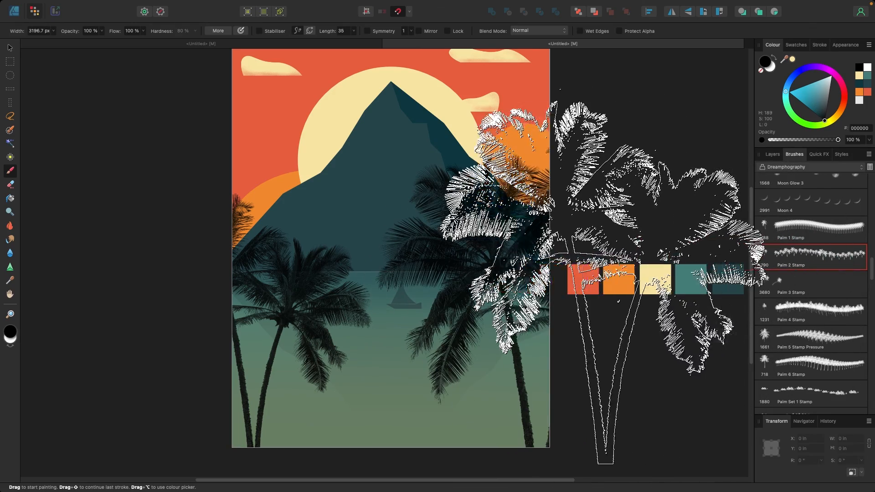
key(super+z)
key([)
key([)
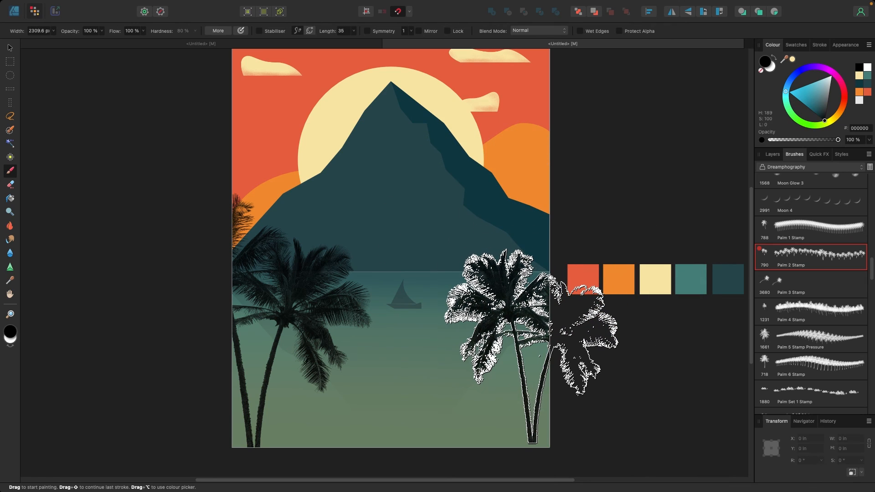
key(])
key(])
key(])
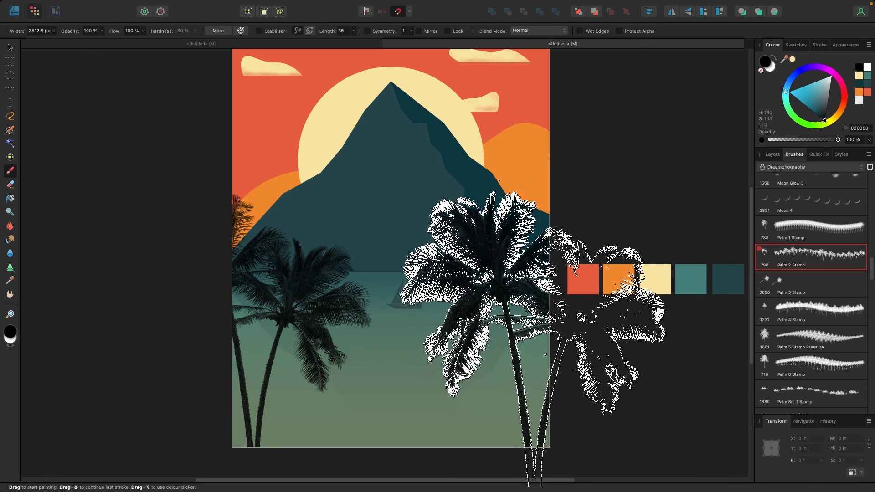
- Stamp the black palms at the artwork's right edge with one trunk in the lower right corner, and clear the selection
click(532, 340)
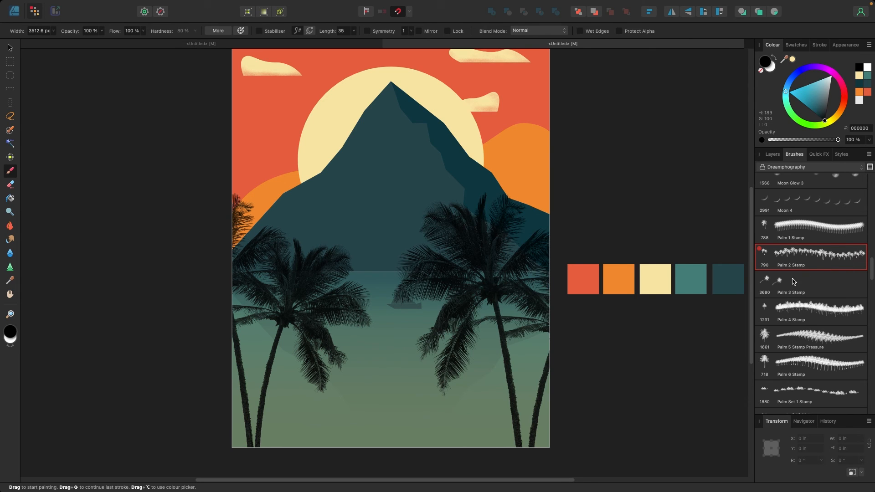
click(12, 49)
key(super+z)
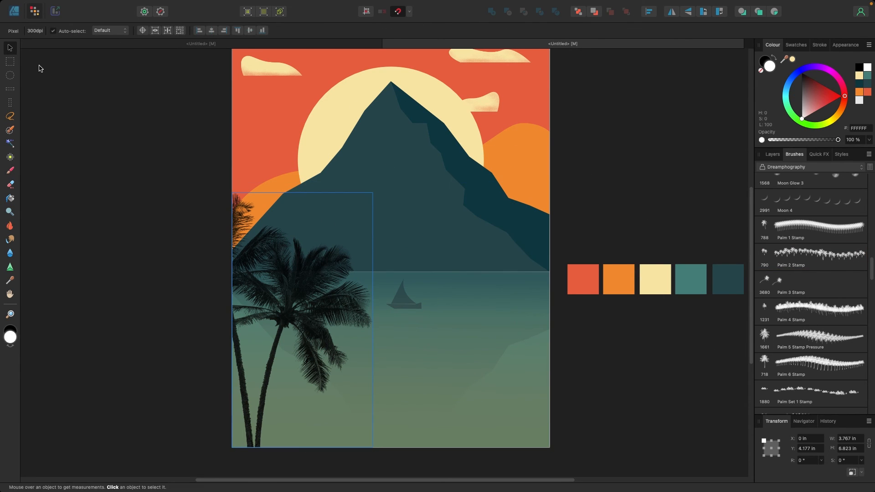
key(b)
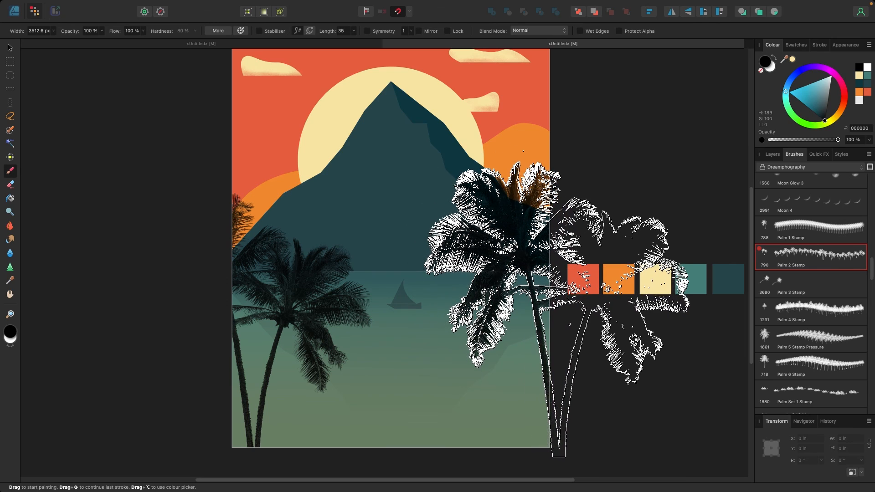
click(549, 313)
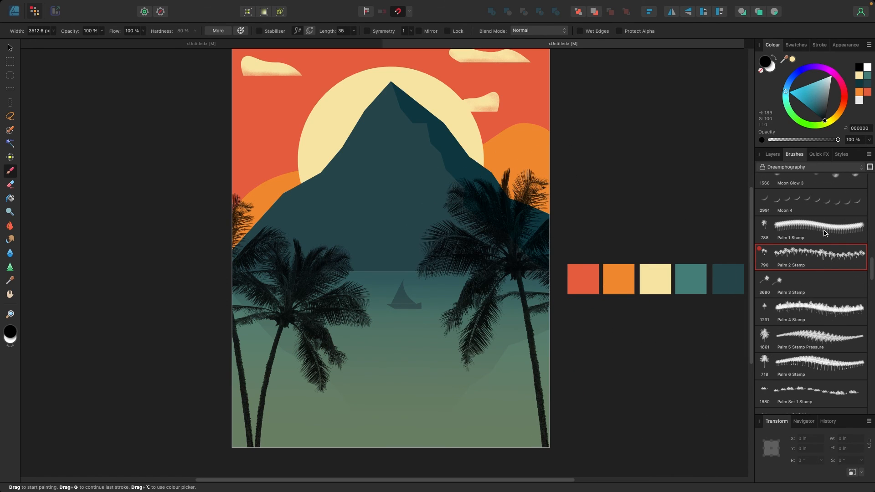
click(10, 48)
click(132, 134)
scroll(134, 134, up, 2)
scroll(133, 137, down, 1)
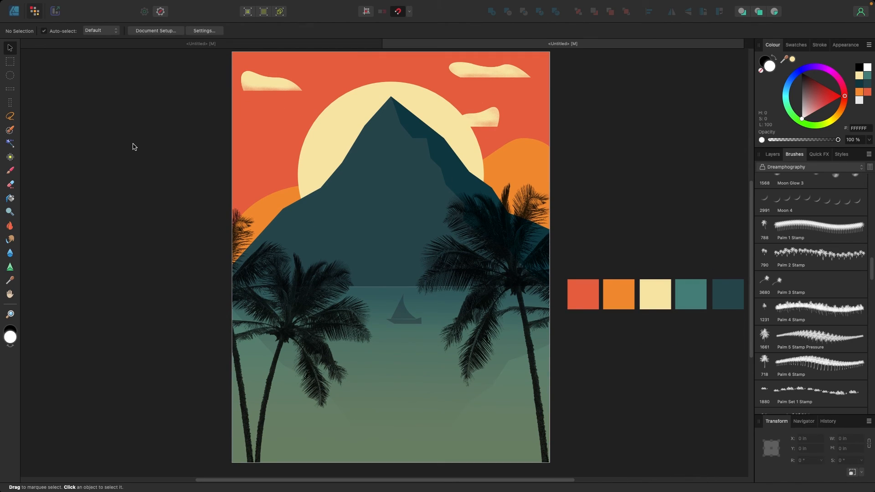
scroll(189, 199, down, 1)
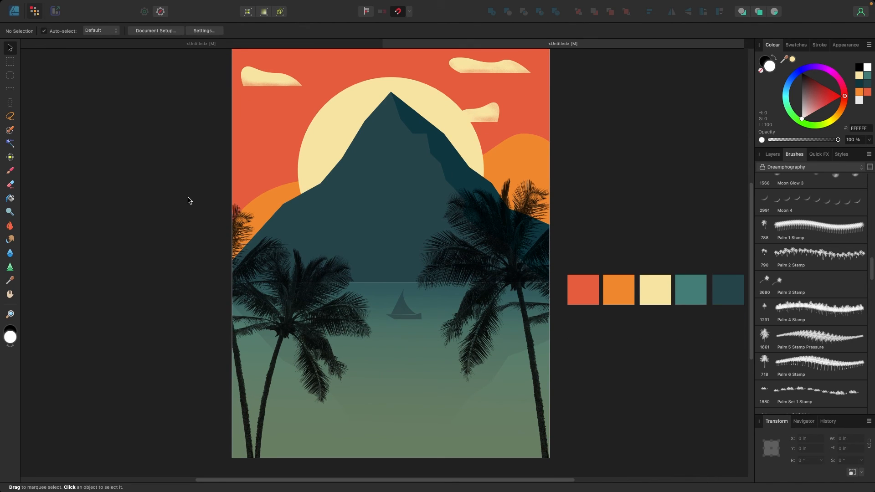
key(super+minus)
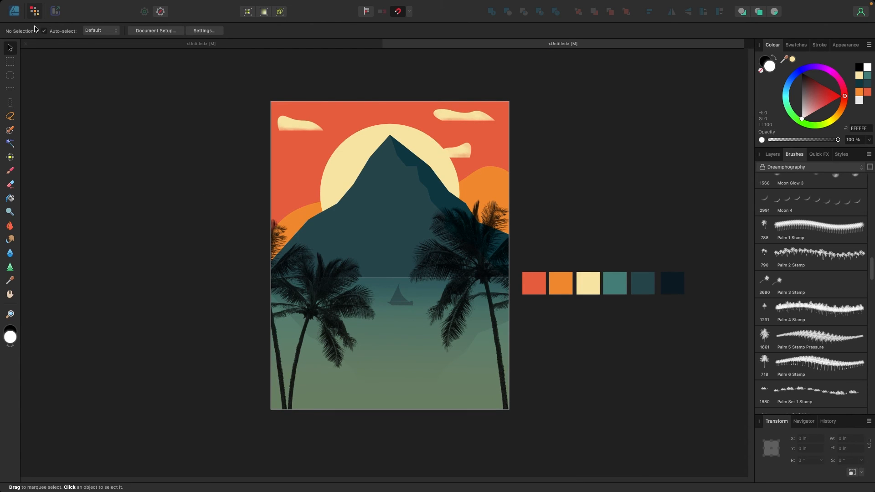
- Add the artistic text "TAHITI" in Park Lane NF at about 197 pt across the lower water
click(19, 14)
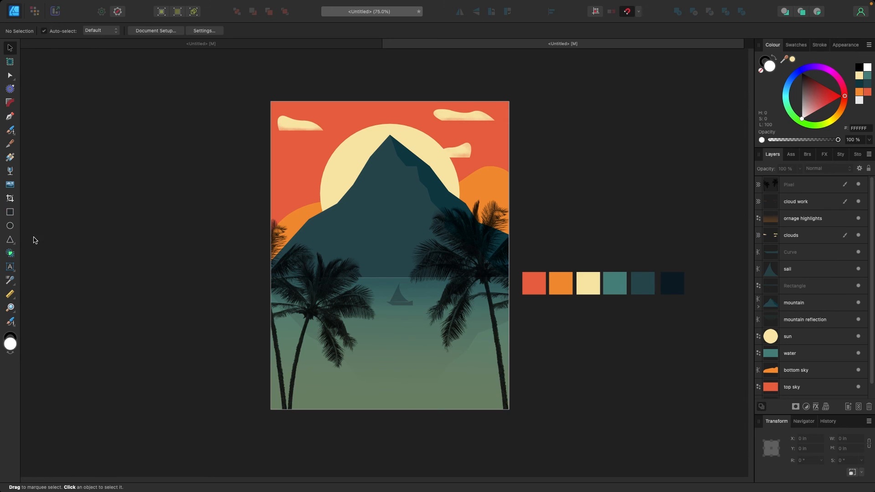
click(11, 268)
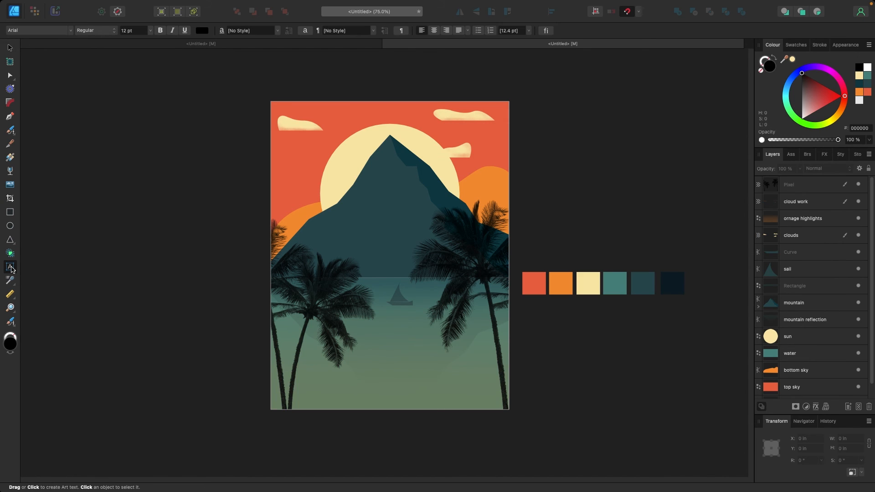
click(70, 31)
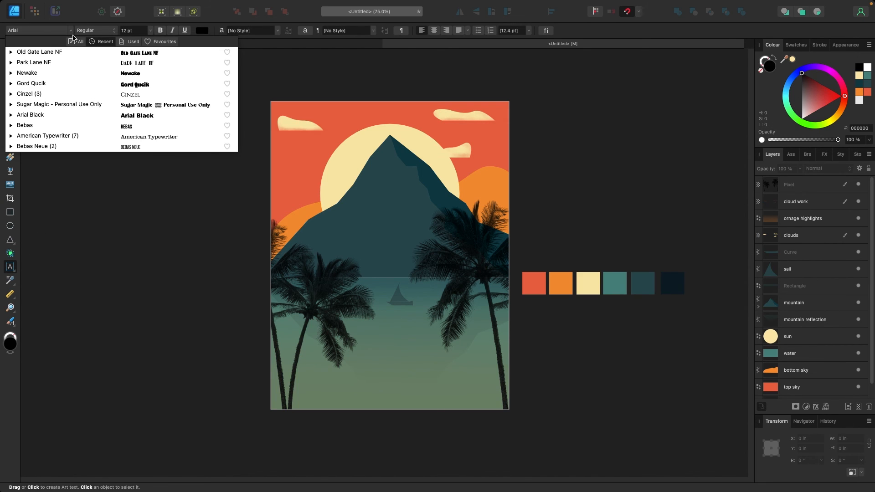
click(114, 65)
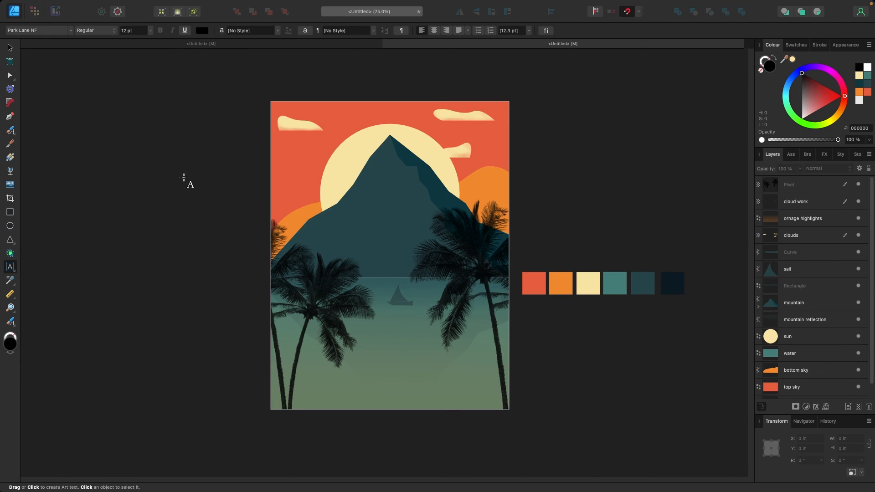
drag(309, 319, 331, 382)
text(TAH)
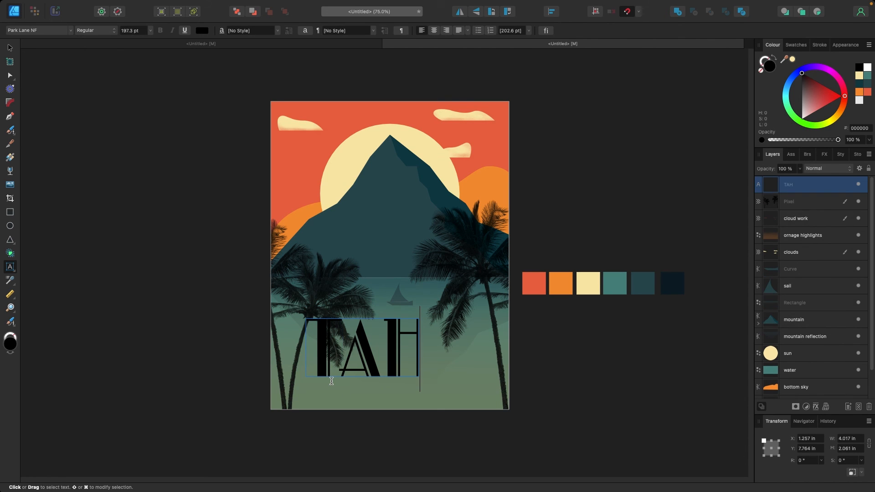
text(ITI)
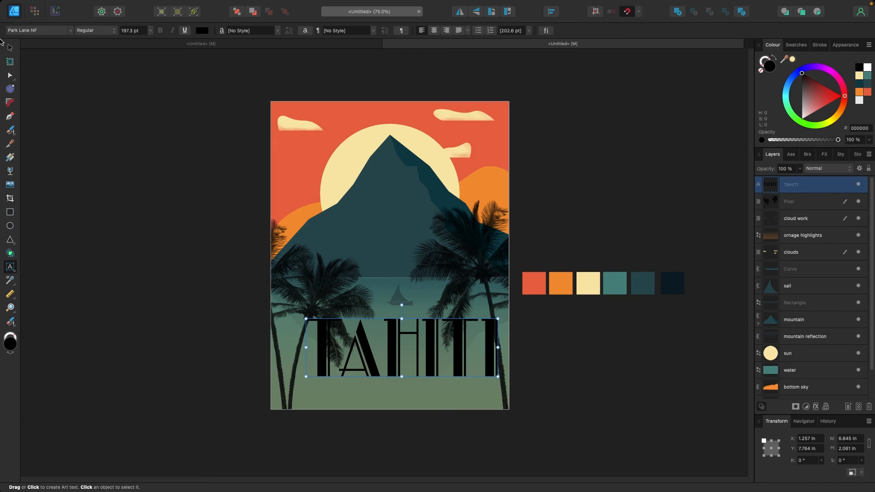
- Fill the TAHITI title with white, enlarge it slightly and centre it near the bottom of the artwork
click(10, 48)
click(762, 140)
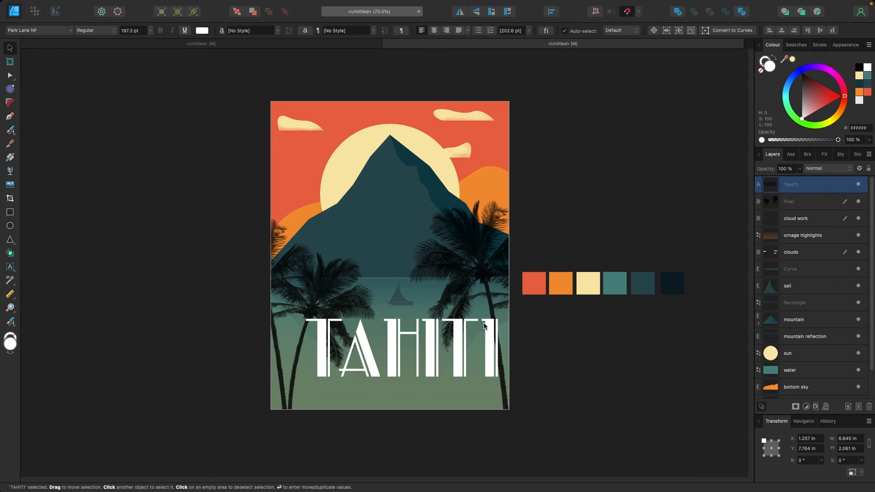
mouse_move(485, 327)
mouse_down()
mouse_move(470, 352)
mouse_move(496, 338)
mouse_up()
drag(440, 368, 437, 368)
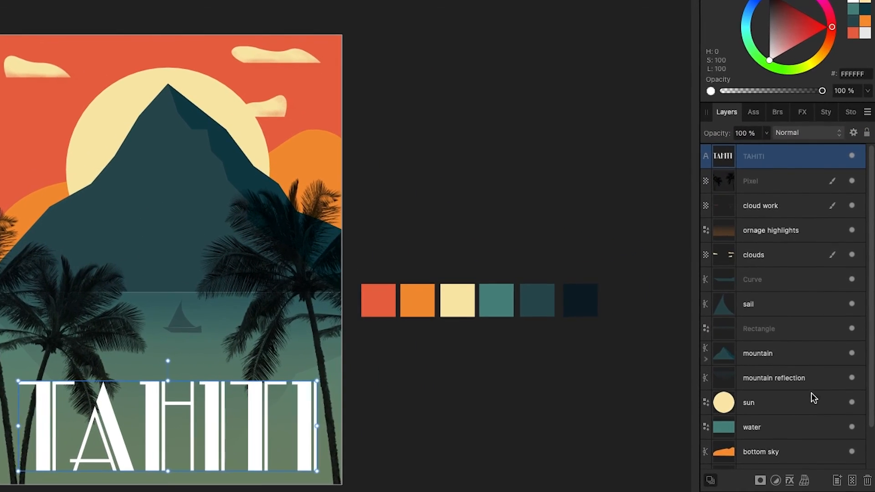
- Add an outer shadow to the TAHITI title with Multiply blending, 50% opacity, 26.4 px offset, a soft radius and raised intensity
click(799, 453)
drag(669, 78, 564, 0)
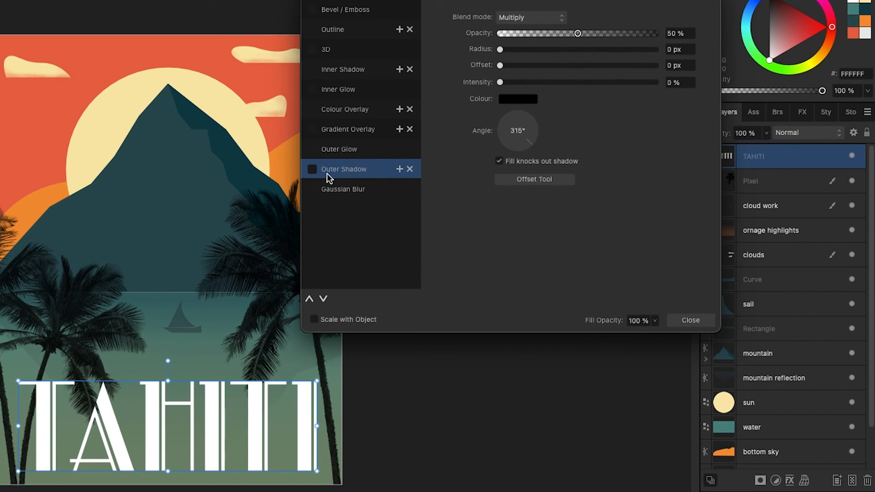
click(312, 170)
drag(500, 49, 561, 50)
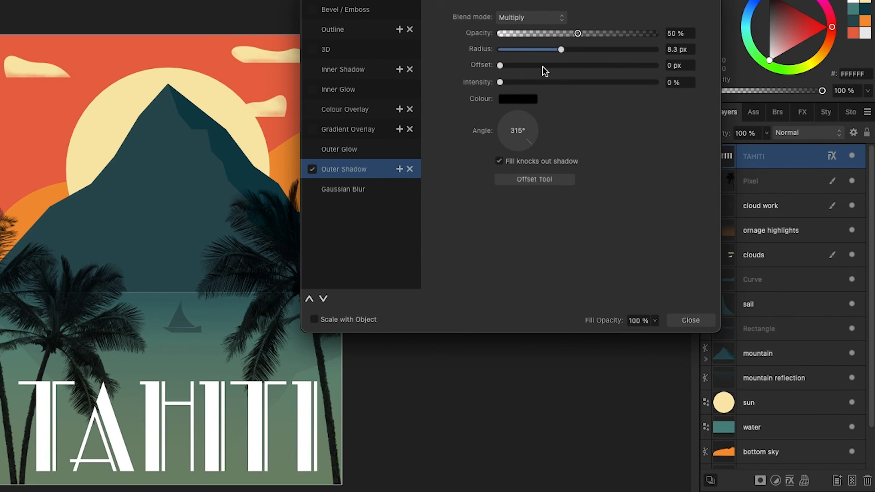
drag(500, 65, 594, 66)
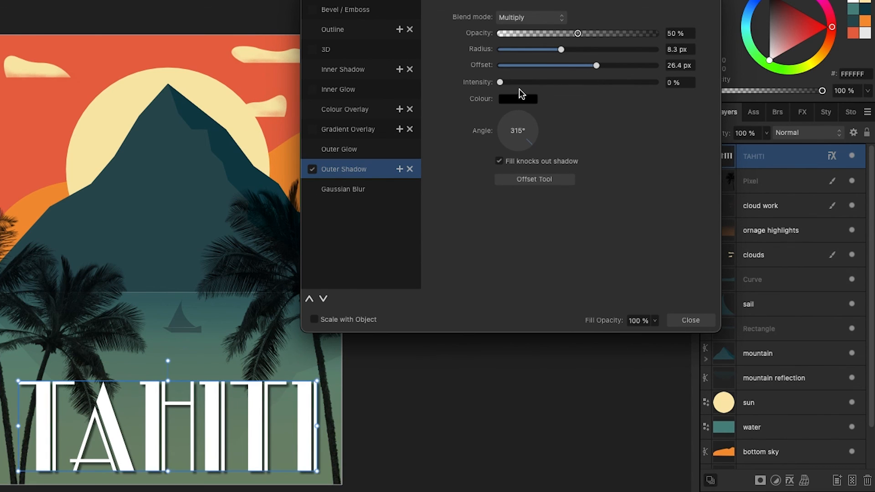
drag(500, 82, 552, 83)
drag(563, 49, 582, 50)
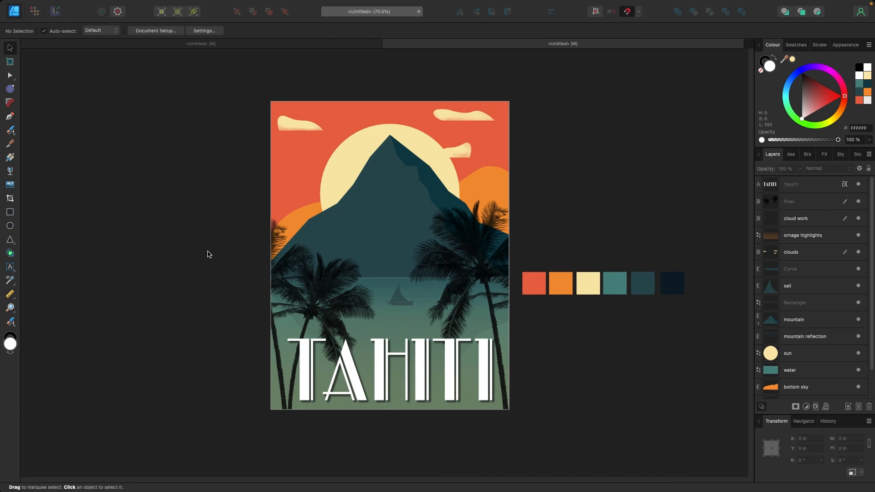
- Recolour the sailboat's sail and hull with the dark teal 003E49 and deselect
key(super+equal)
click(417, 275)
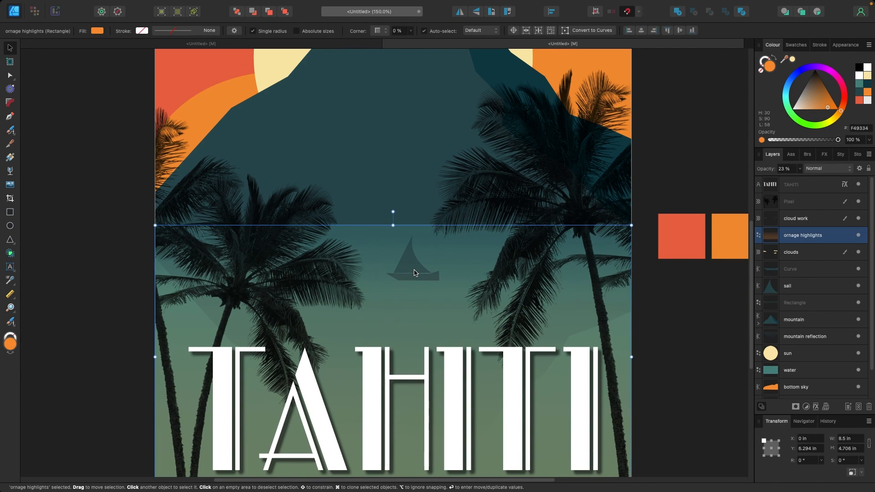
click(794, 286)
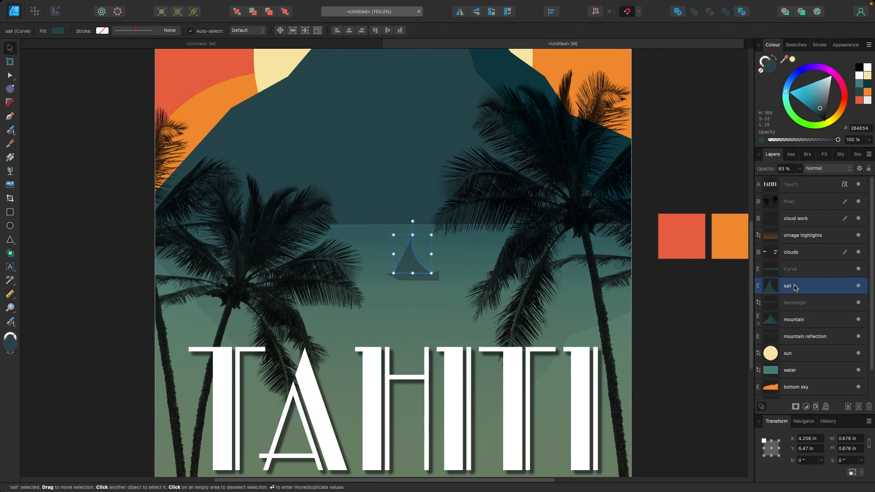
click(868, 86)
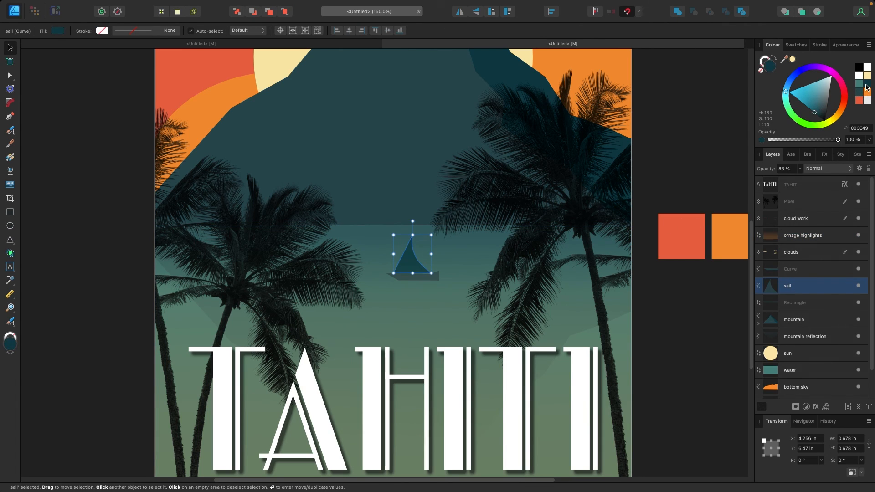
click(428, 284)
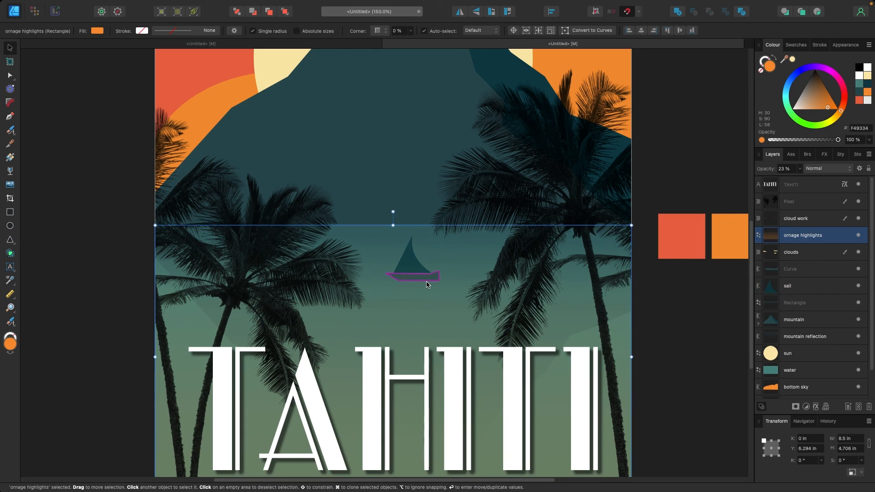
click(796, 269)
click(867, 89)
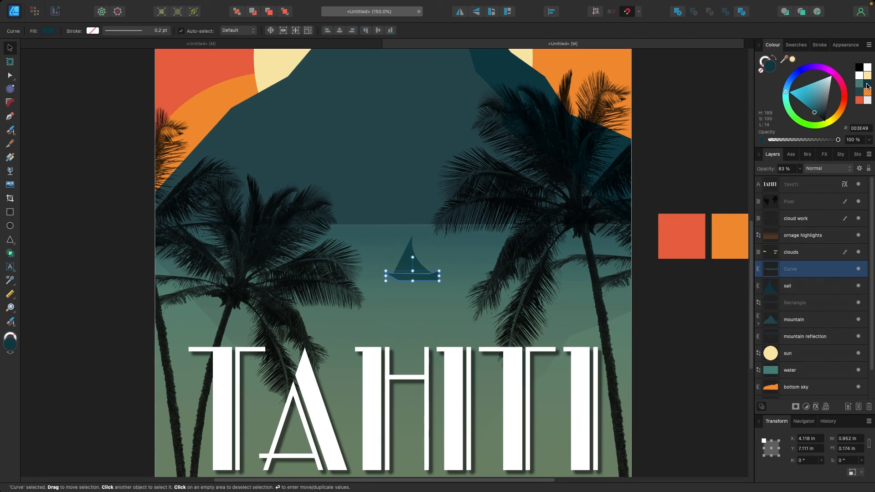
click(113, 164)
scroll(130, 173, up, 2)
scroll(133, 179, up, 5)
scroll(138, 185, down, 5)
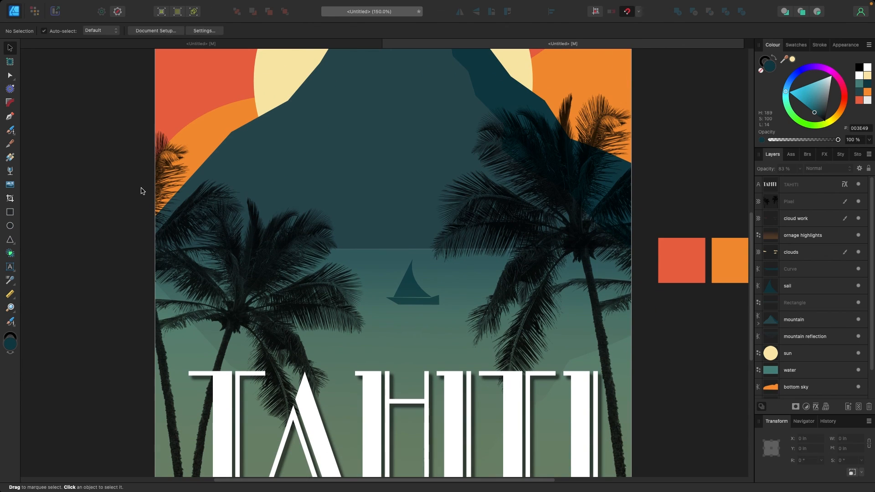
key(super+minus)
key(super+minus)
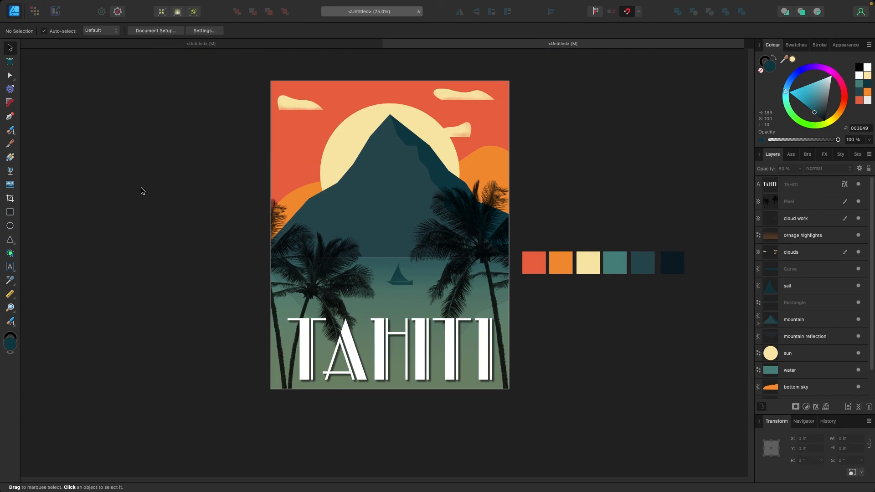
- Darken the sail's fill to the near-black teal 162325
key(super+2)
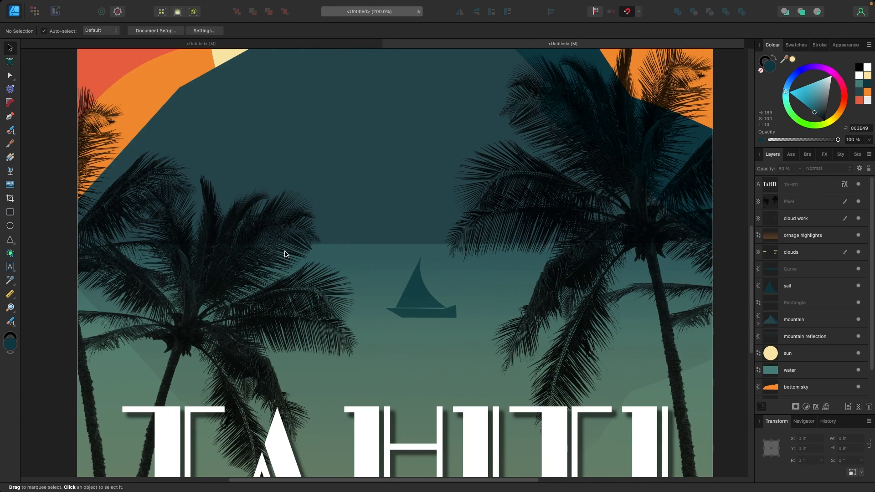
click(808, 239)
click(802, 287)
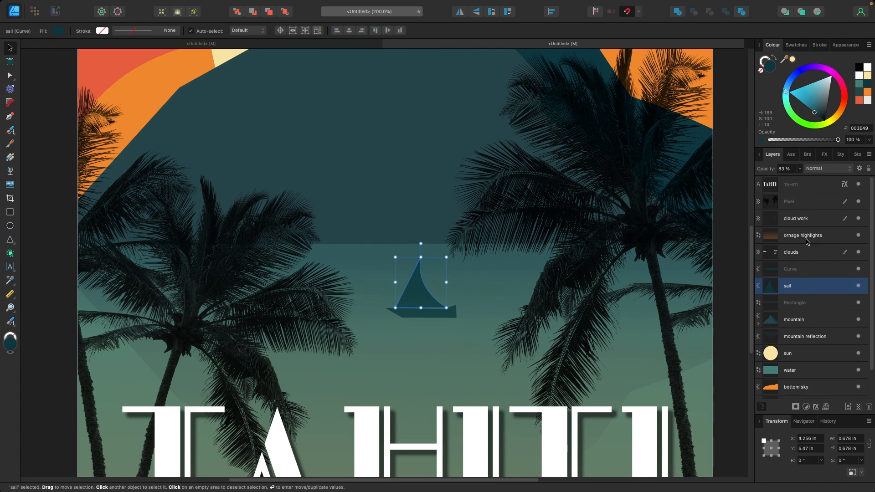
drag(818, 113, 823, 115)
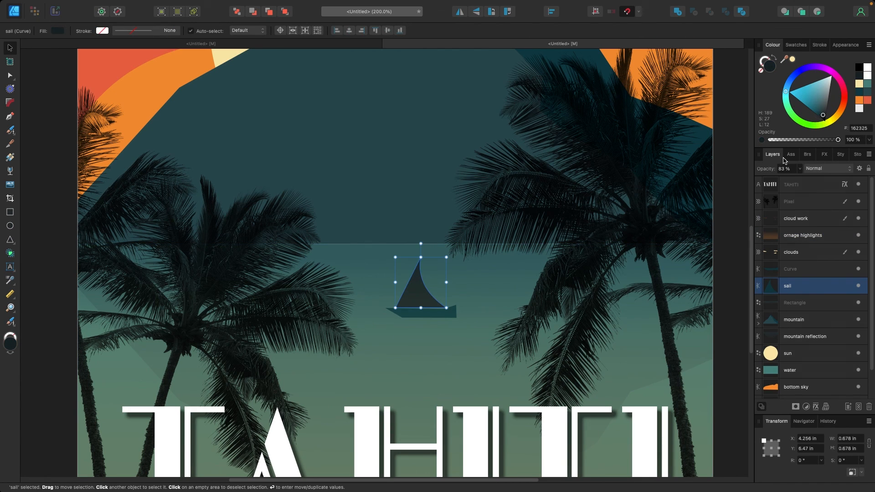
- Darken the boat hull's fill to 0B1D20, deselect it and check the whole poster
click(797, 306)
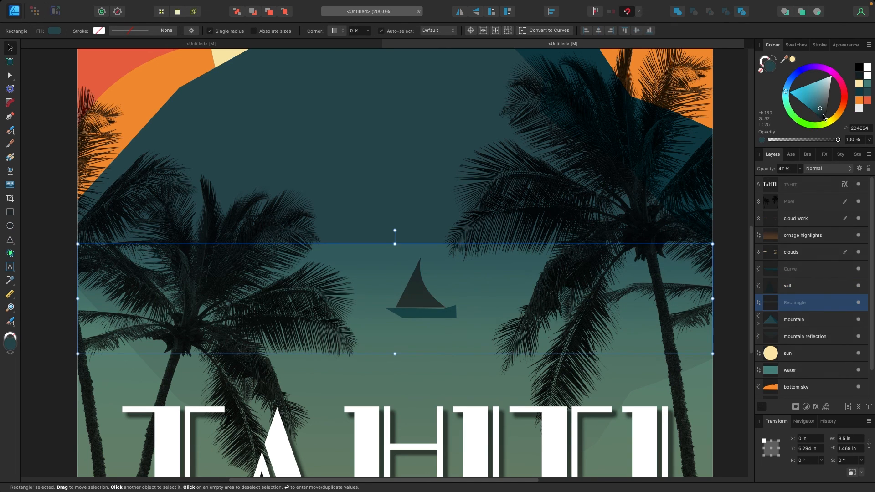
click(796, 270)
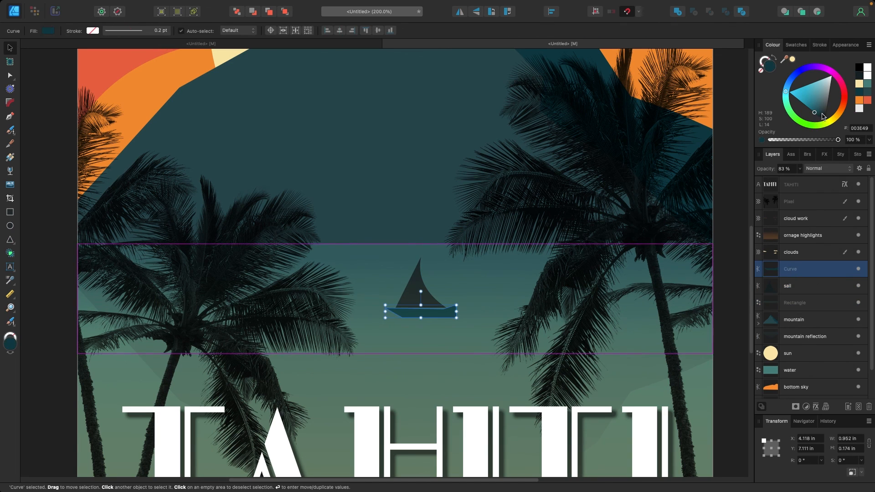
drag(824, 116, 823, 120)
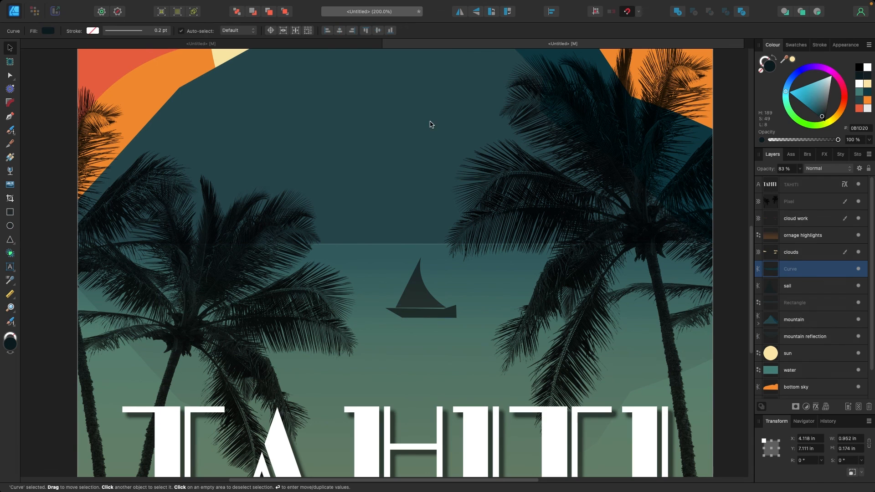
click(54, 111)
scroll(90, 155, down, 1)
key(super+minus)
key(super+minus)
key(super+minus)
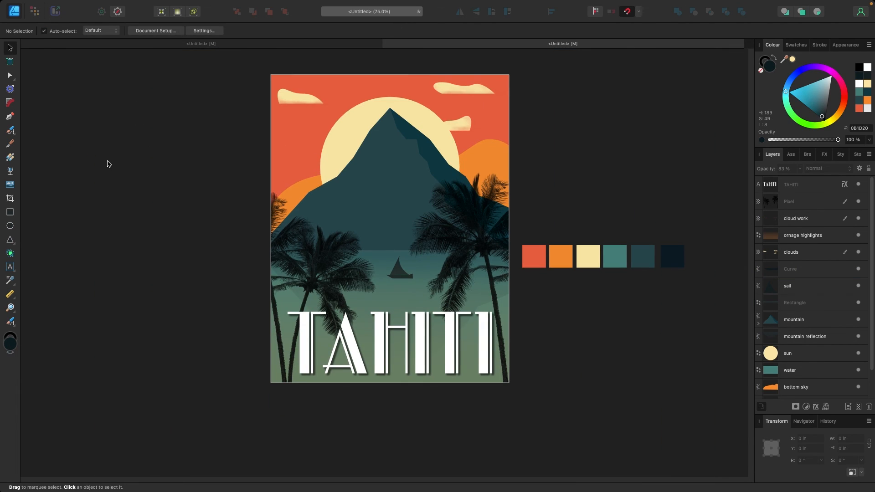
scroll(109, 165, up, 1)
scroll(111, 168, down, 1)
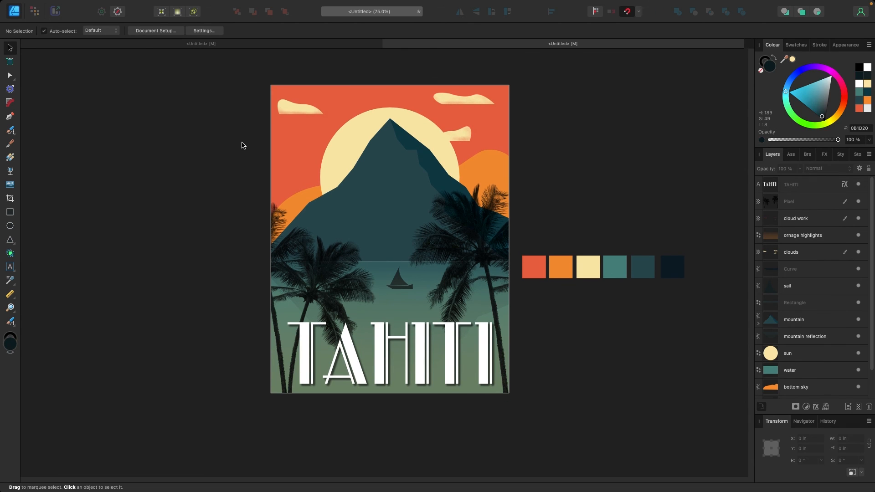